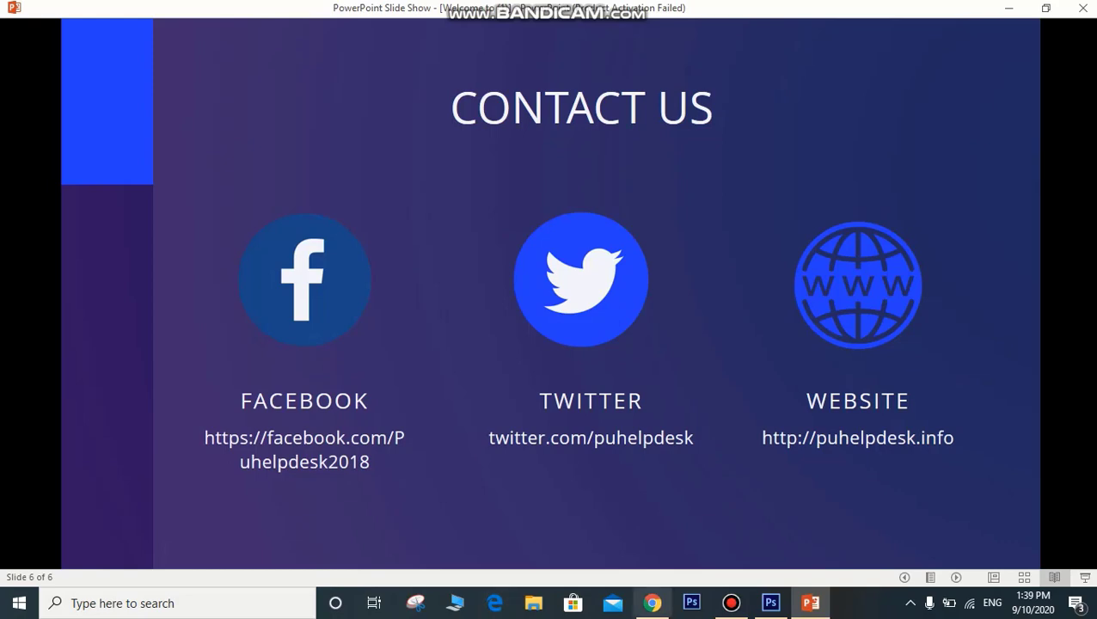
Step: Switch from the PowerPoint Contact Us slide show to the Chrome browser window
left_click(652, 602)
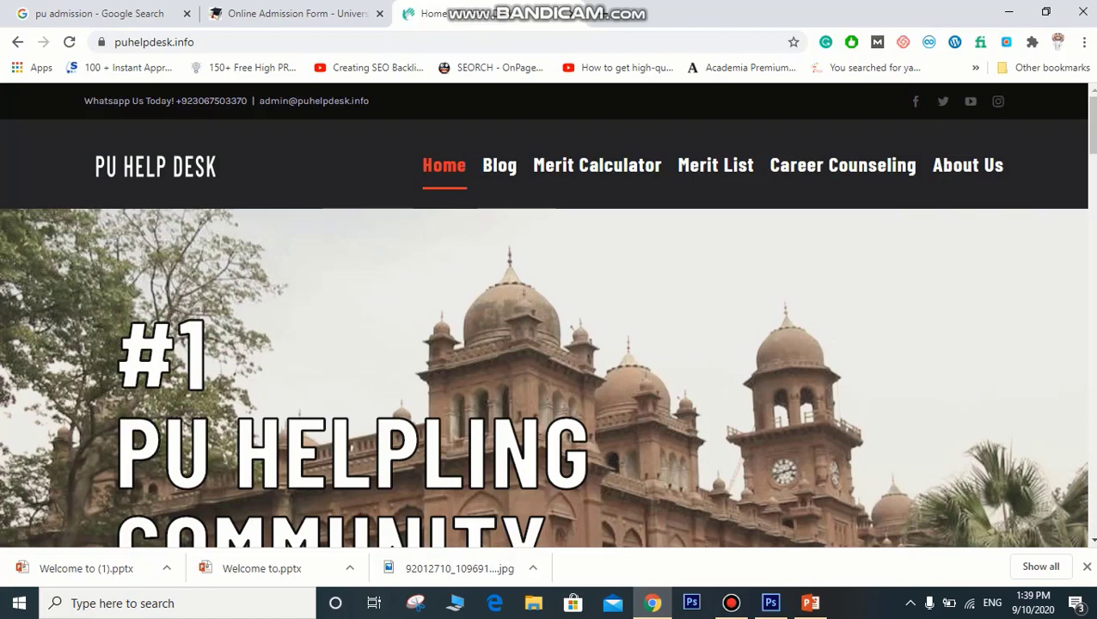
Step: Open the Punjab University Admission Notice result, then the 2020-21 admission notice
left_click(99, 13)
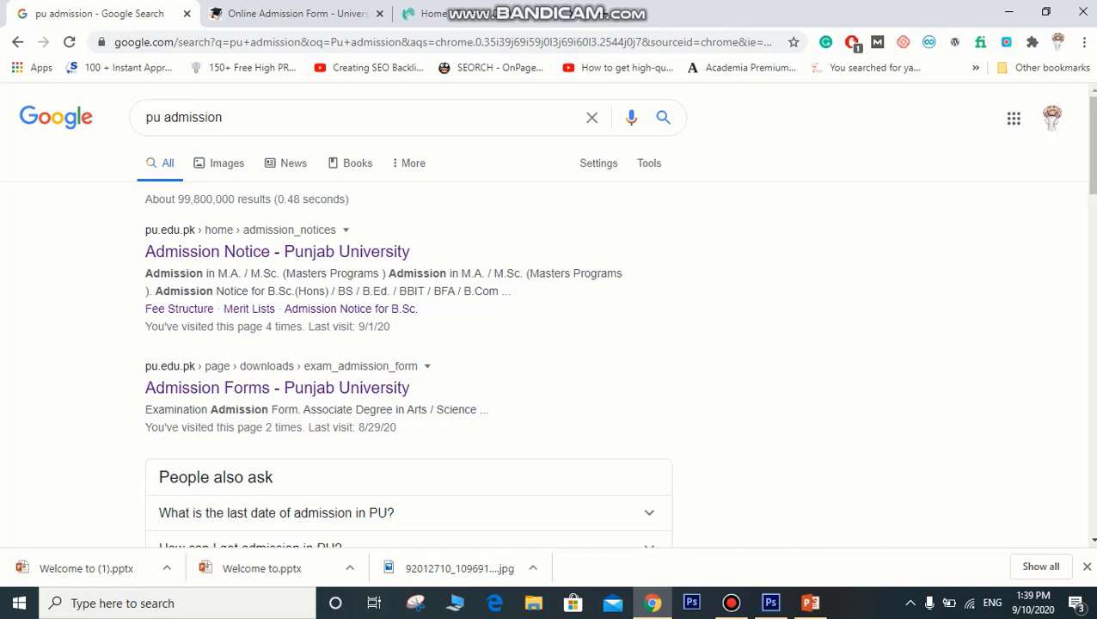
left_click(277, 251)
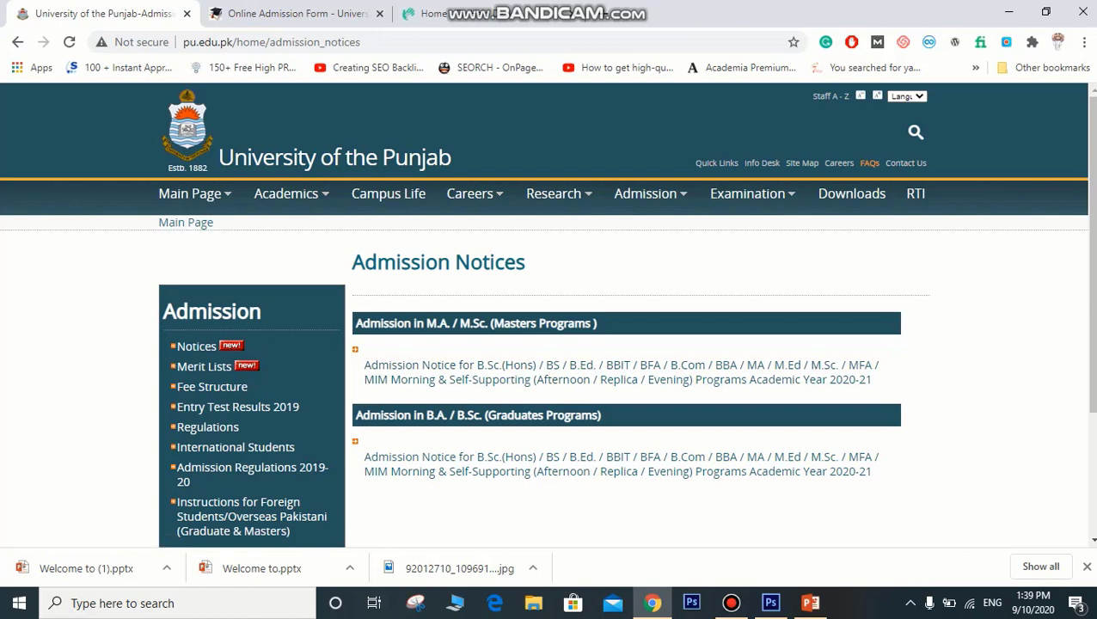
left_click(617, 464)
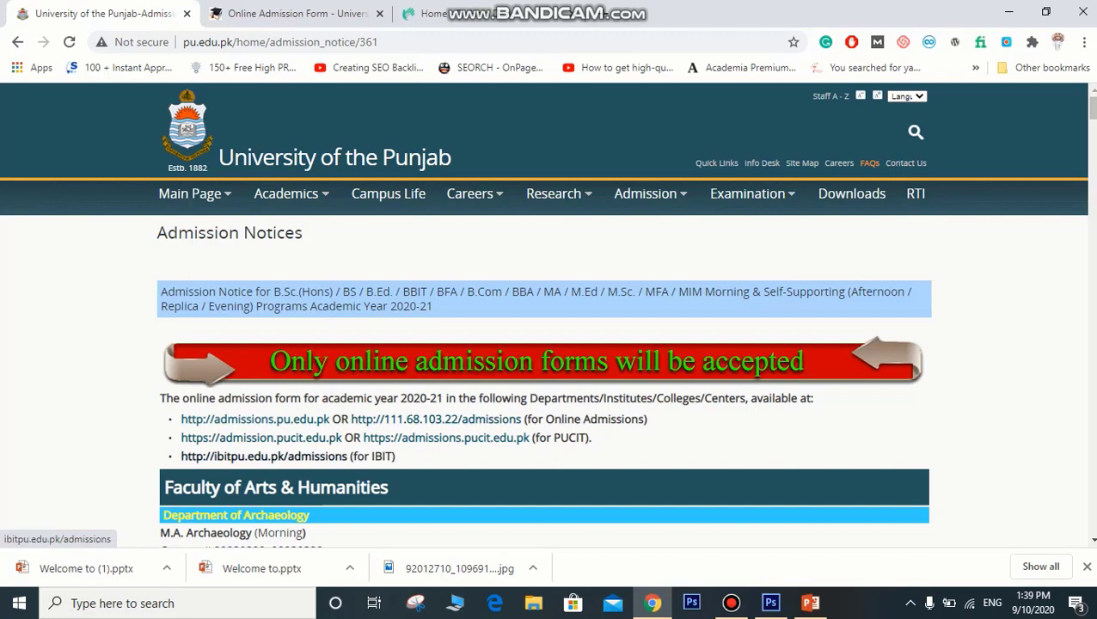
Step: Open admissions.pu.edu.pk, read the instructions popup, and confirm 'OK, I have read above instructions'
left_click(255, 419)
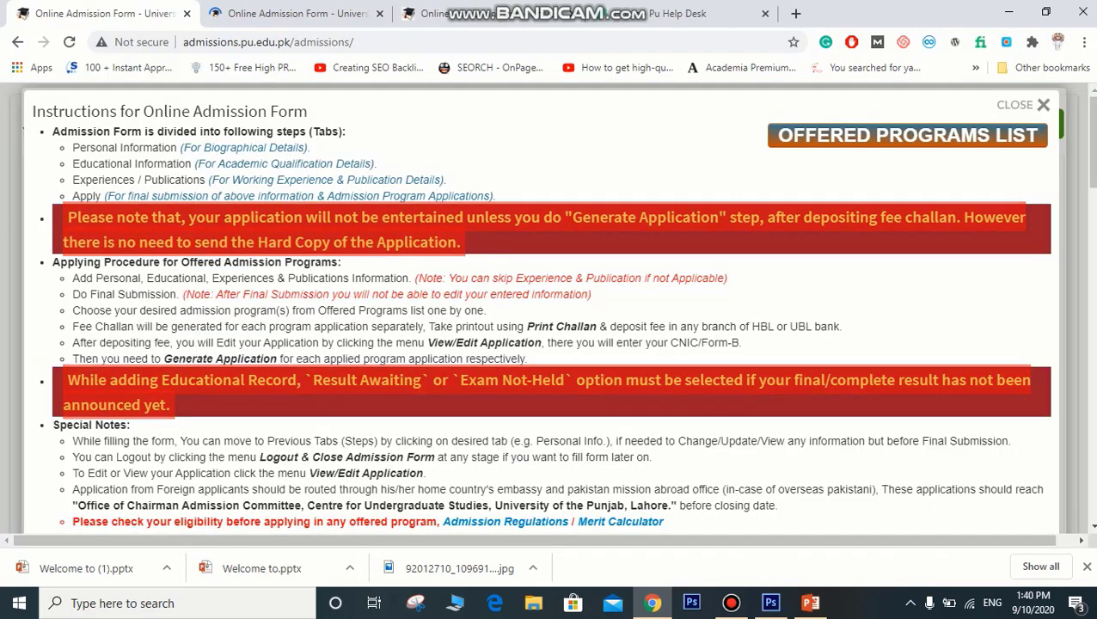
left_click_drag(64, 111, 228, 147)
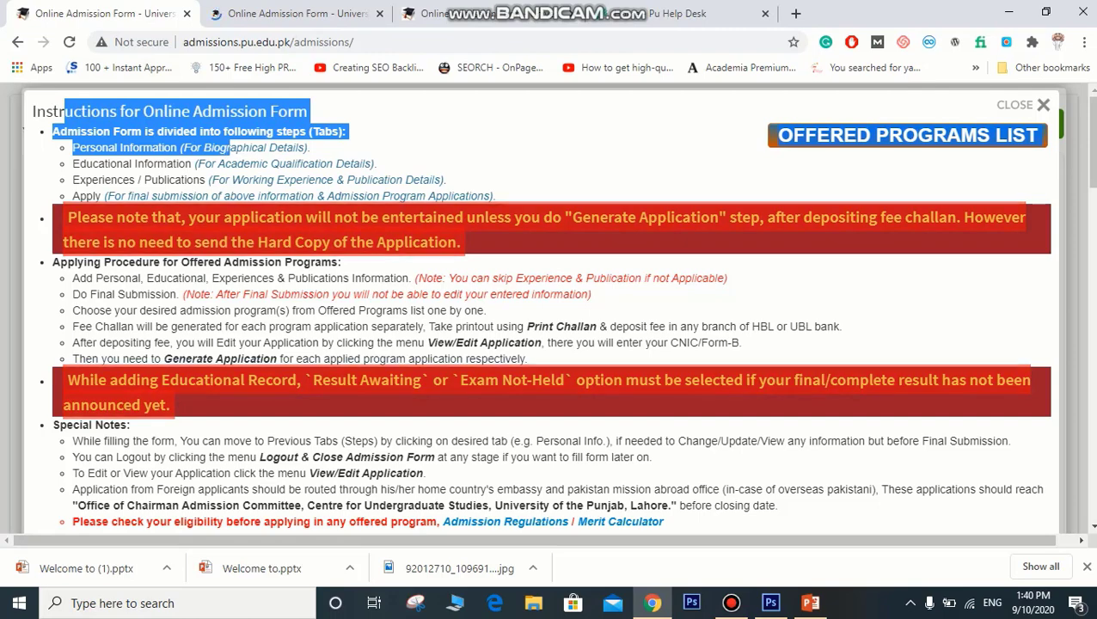
scroll(550, 310, "down", 2)
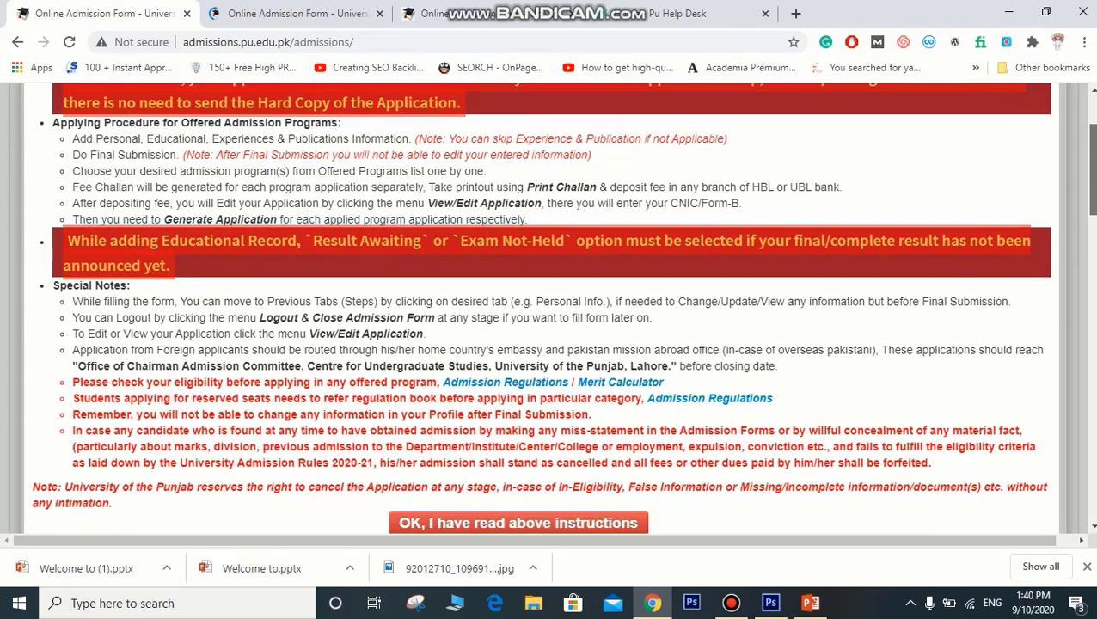
scroll(551, 309, "down", 2)
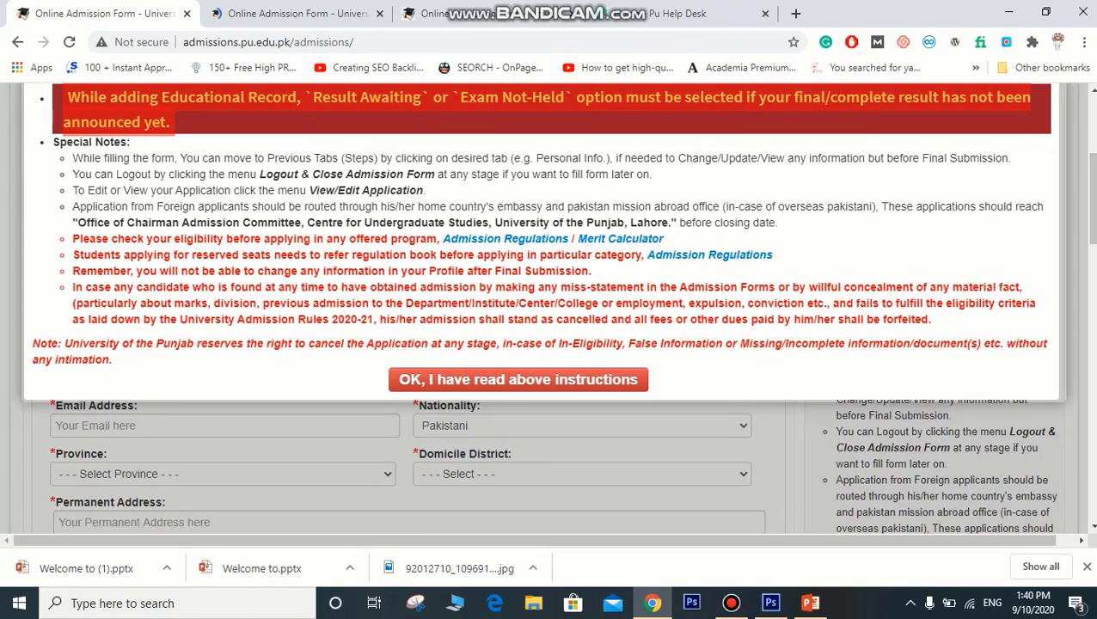
left_click_drag(72, 238, 315, 238)
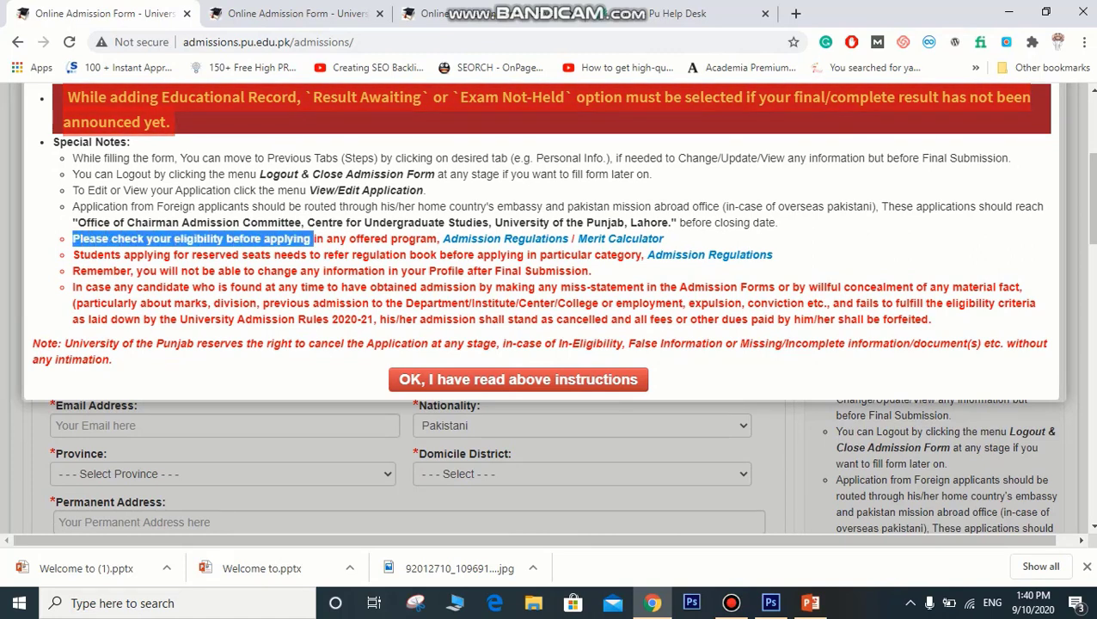
left_click(314, 238)
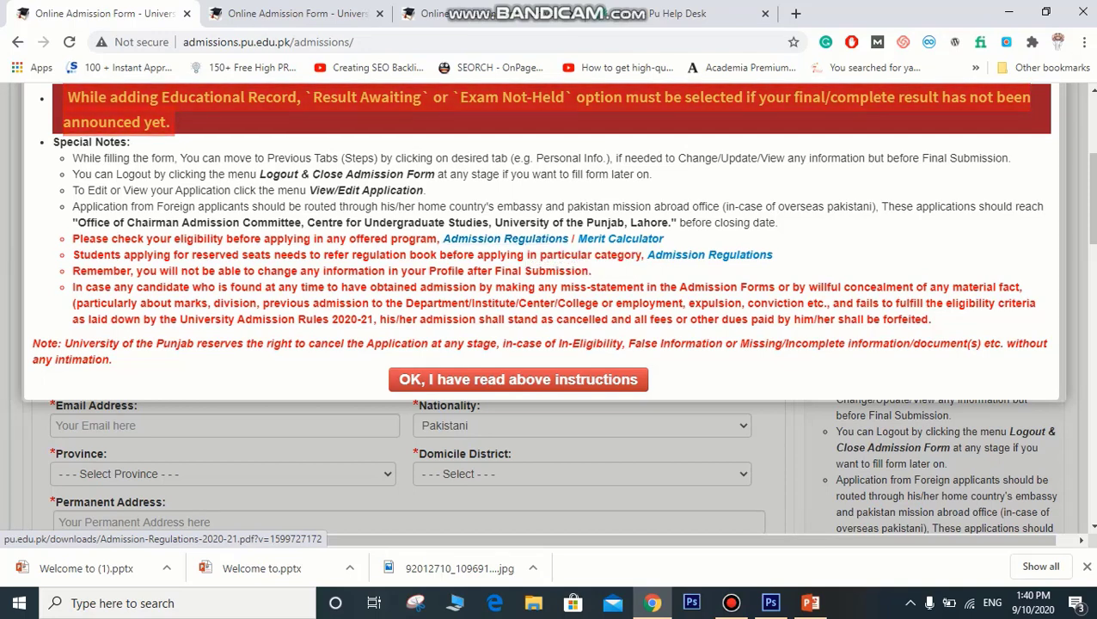
triple_click(230, 271)
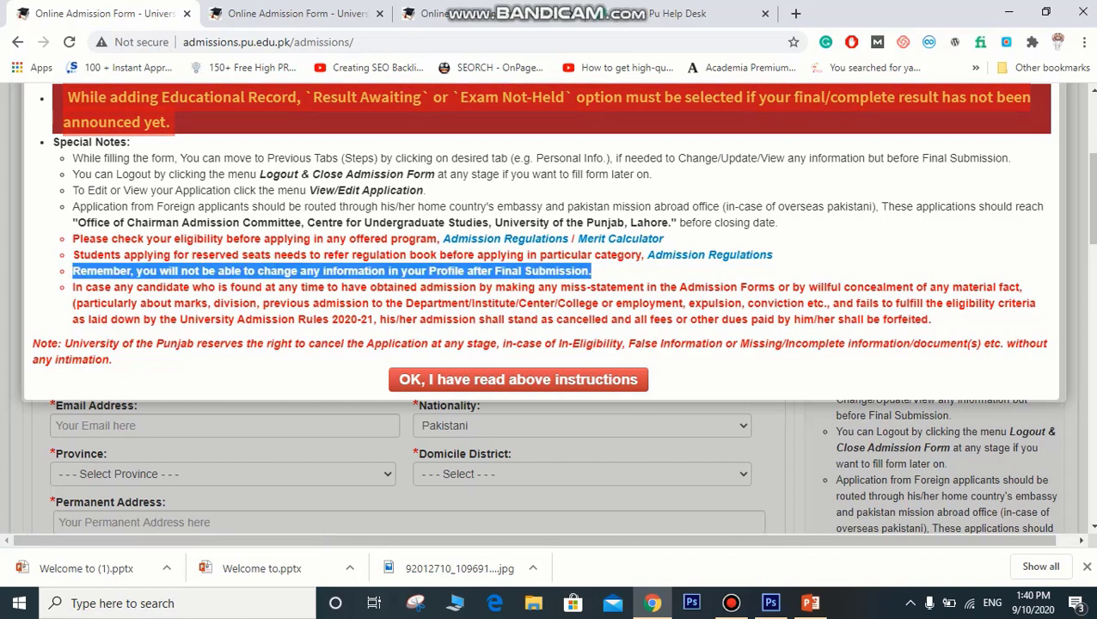
left_click(229, 271)
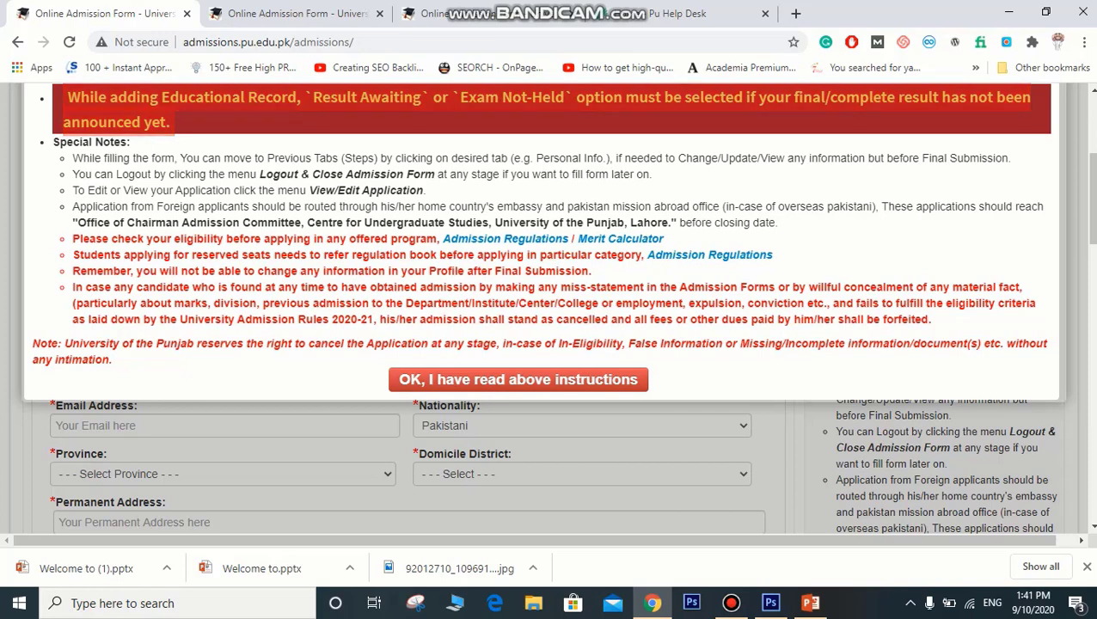
left_click(517, 379)
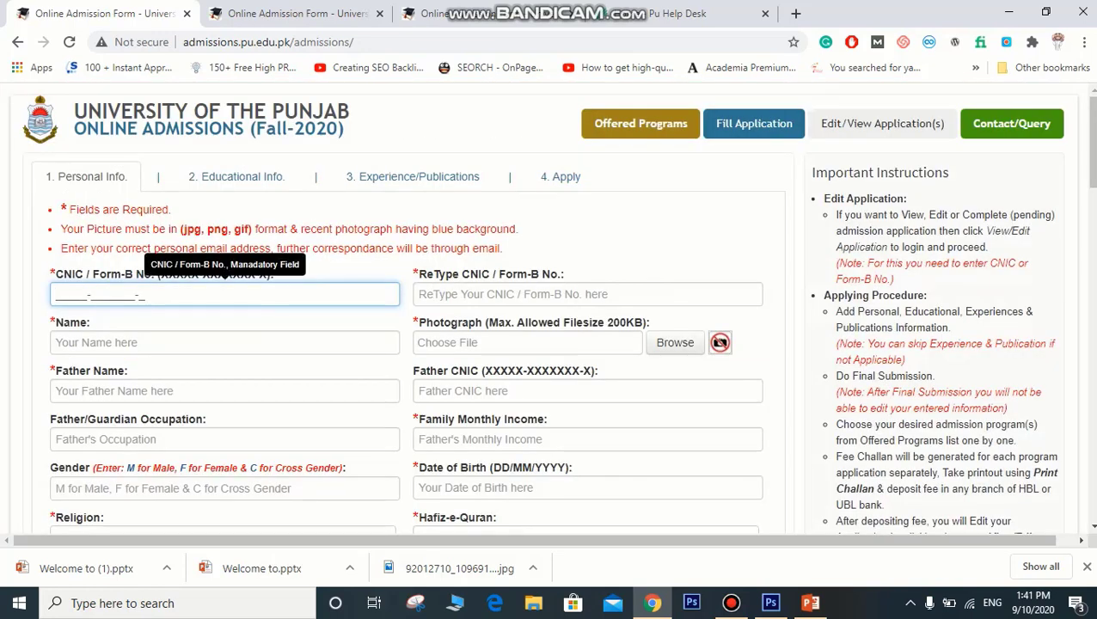
Step: Enter the applicant's CNIC number in CNIC / Form-B No. and retype it in ReType CNIC
left_click_drag(1090, 142, 1090, 148)
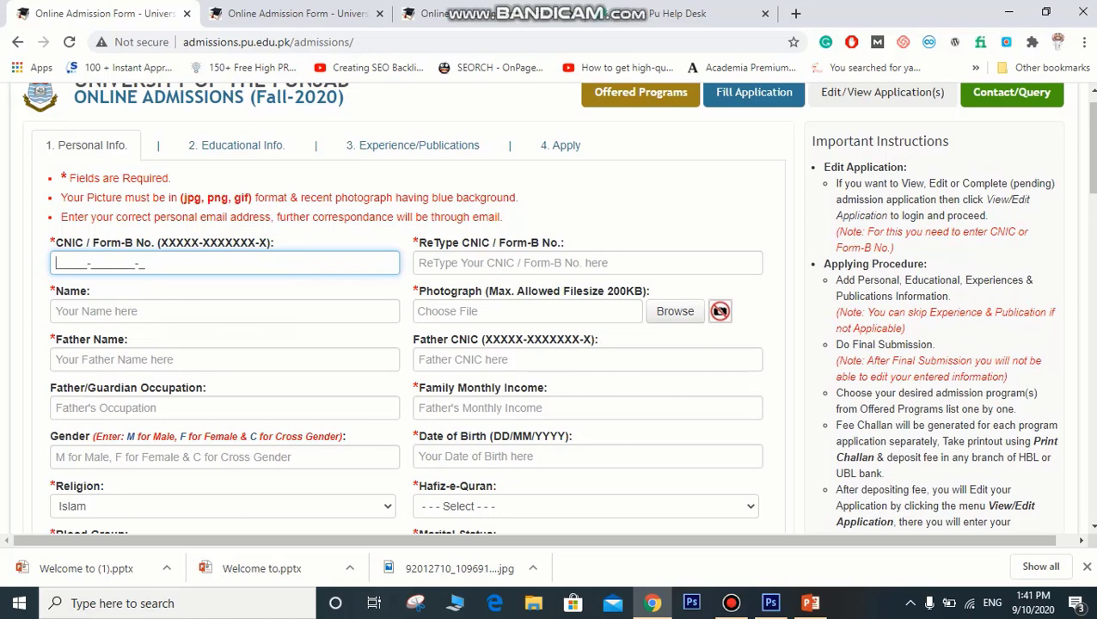
left_click_drag(204, 387, 80, 388)
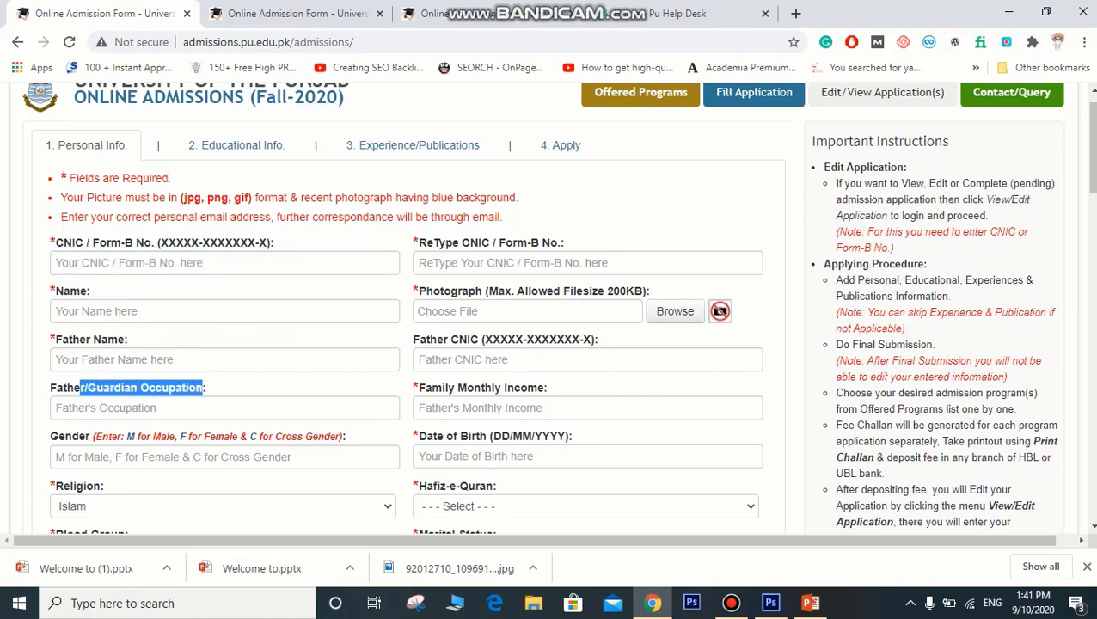
left_click(159, 409)
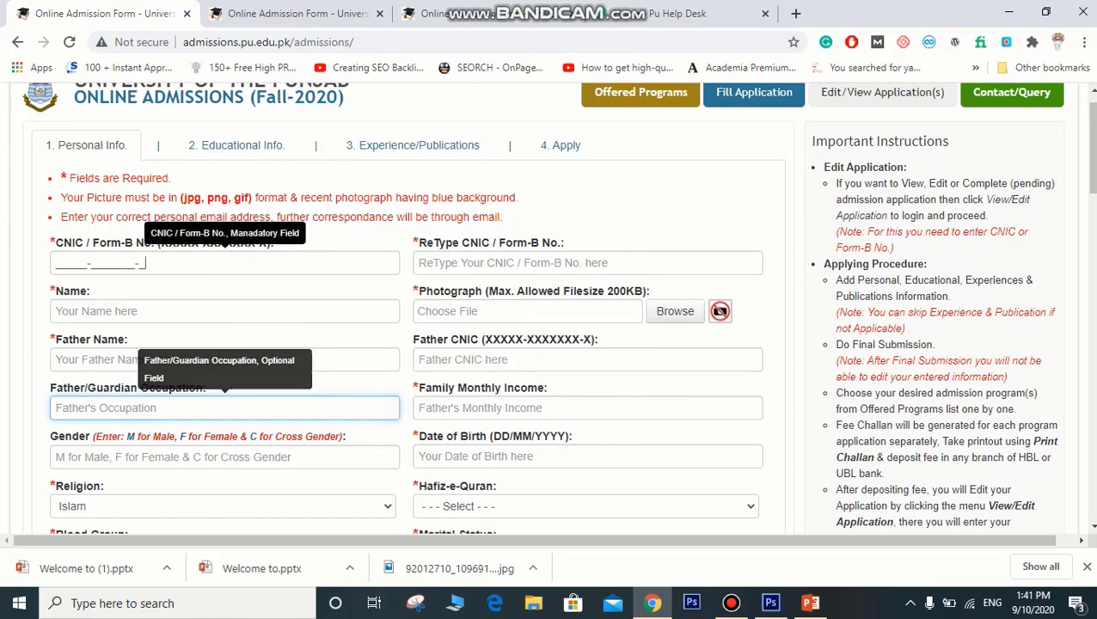
left_click(172, 263)
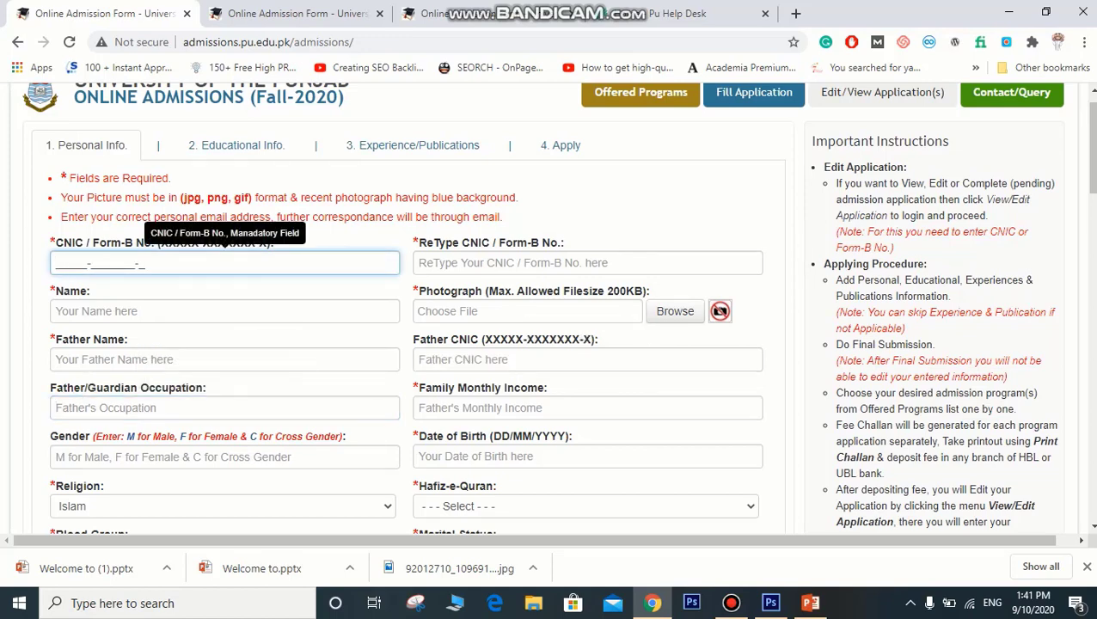
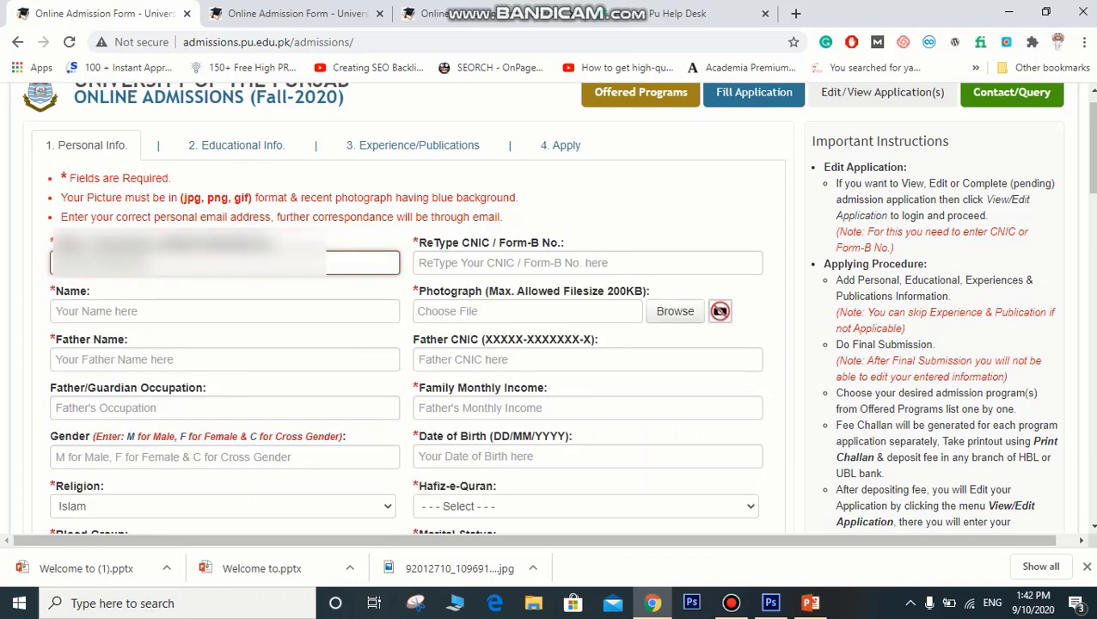
key("Tab")
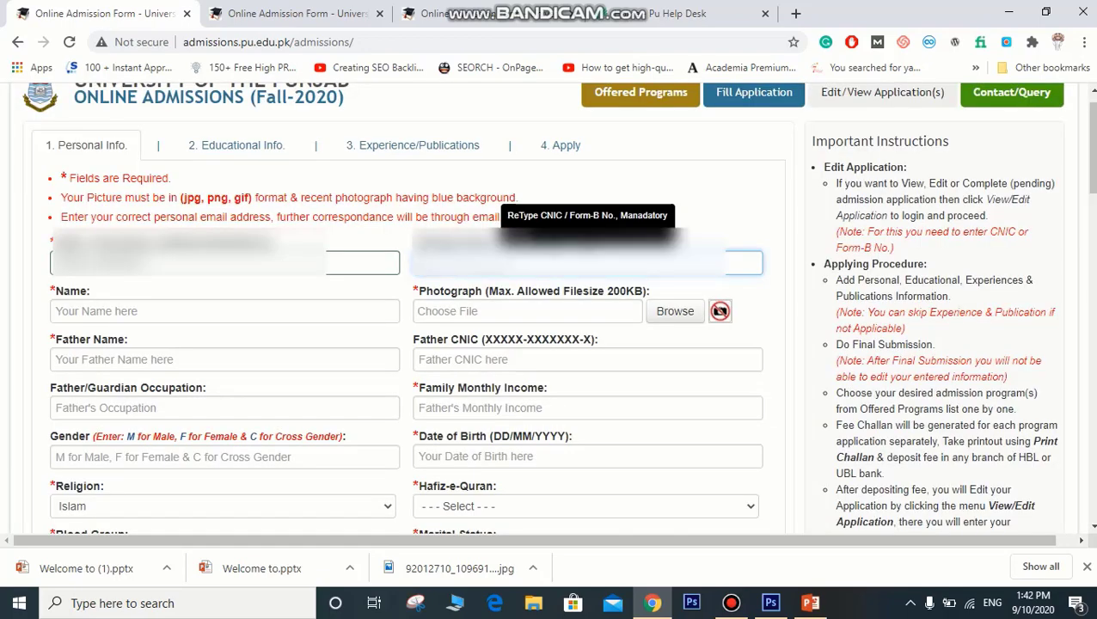
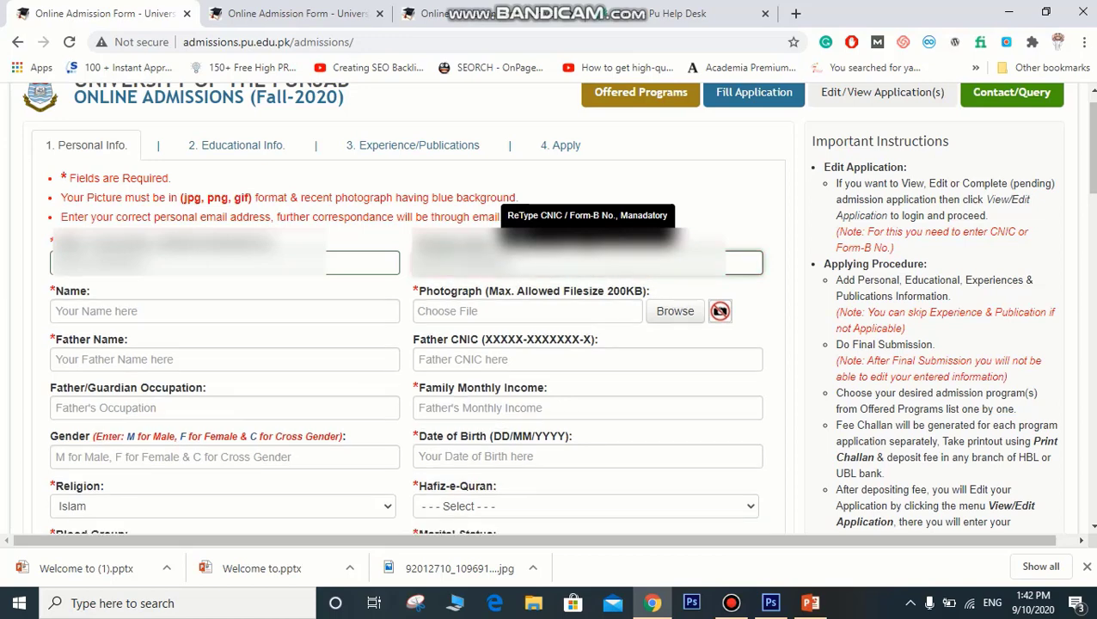
key("Tab")
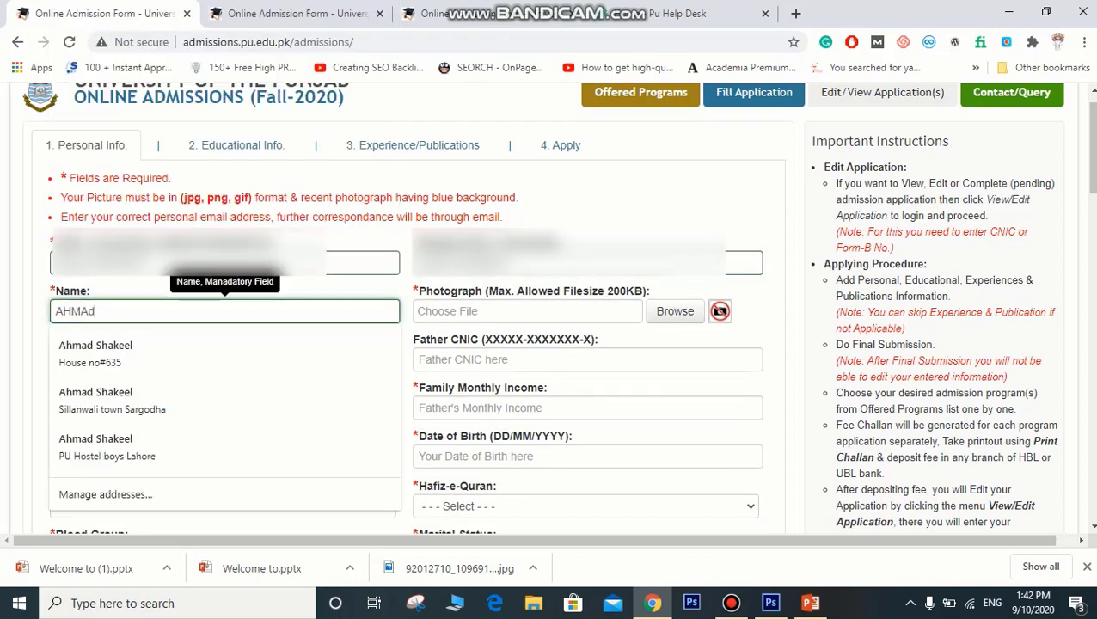
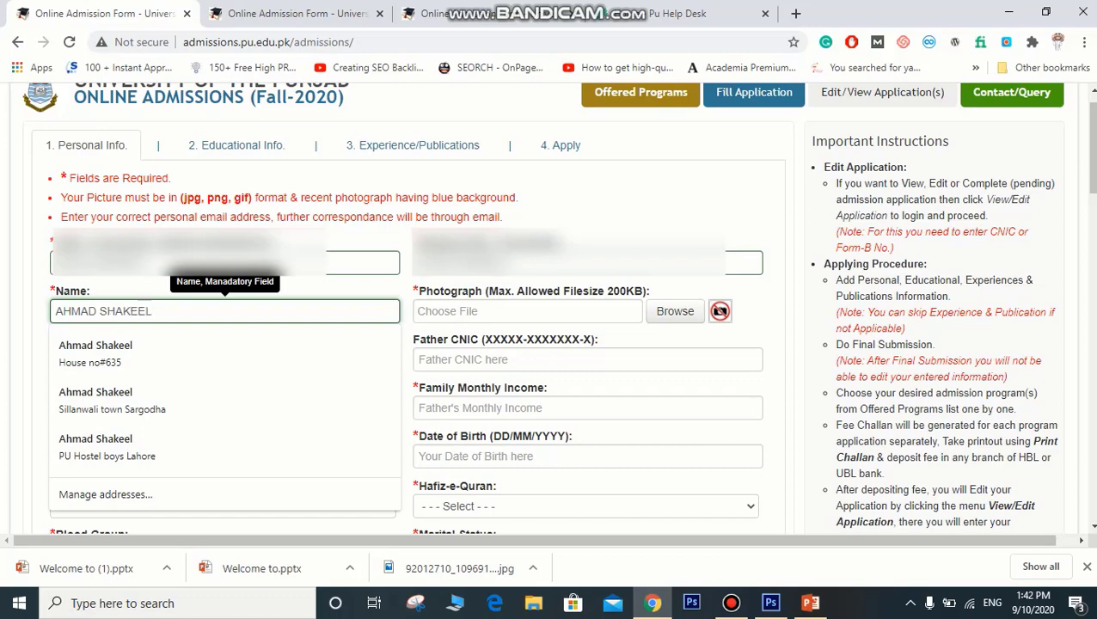
Step: Fill in the applicant's name and the father's name
key("Tab")
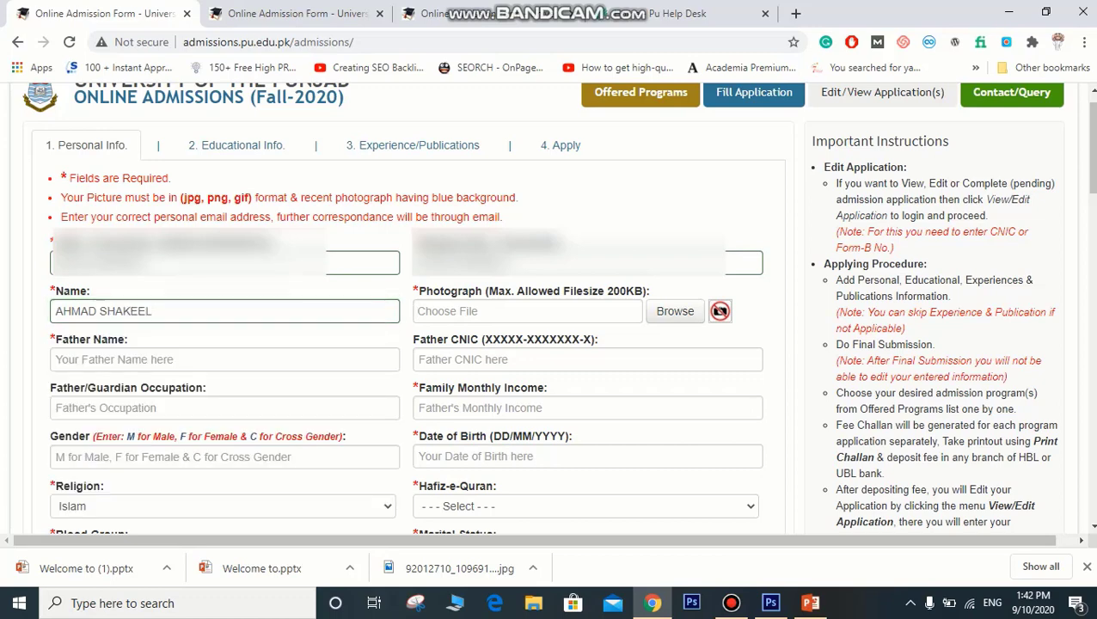
key("Tab")
type("S")
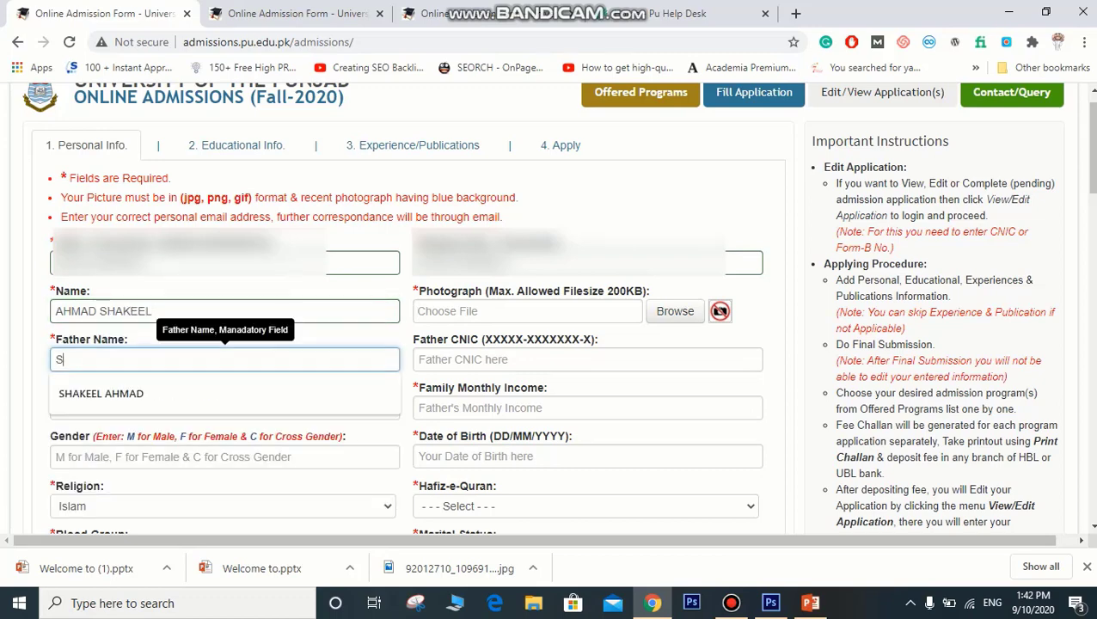
type("HAKEEL")
key("Down")
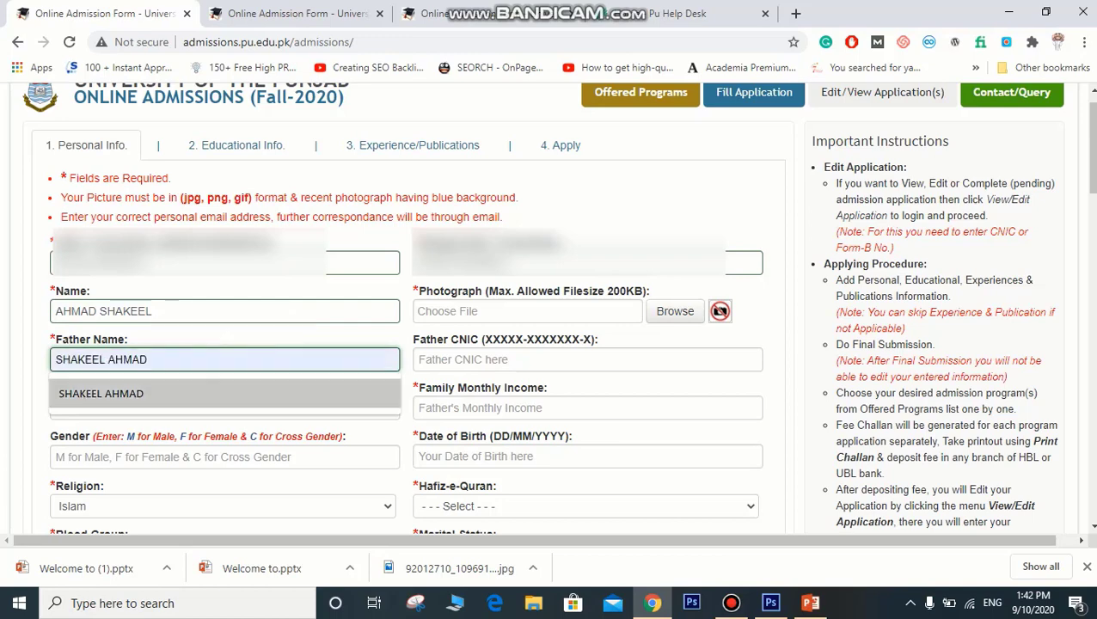
key("Tab")
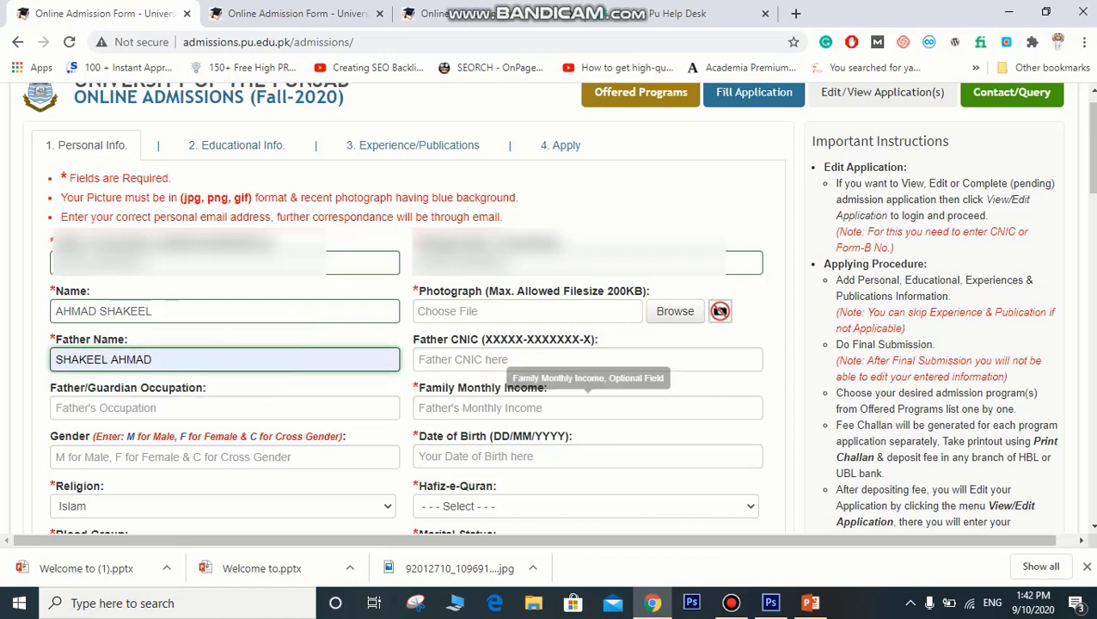
Step: Enter 50000 as the family monthly income
left_click(588, 407)
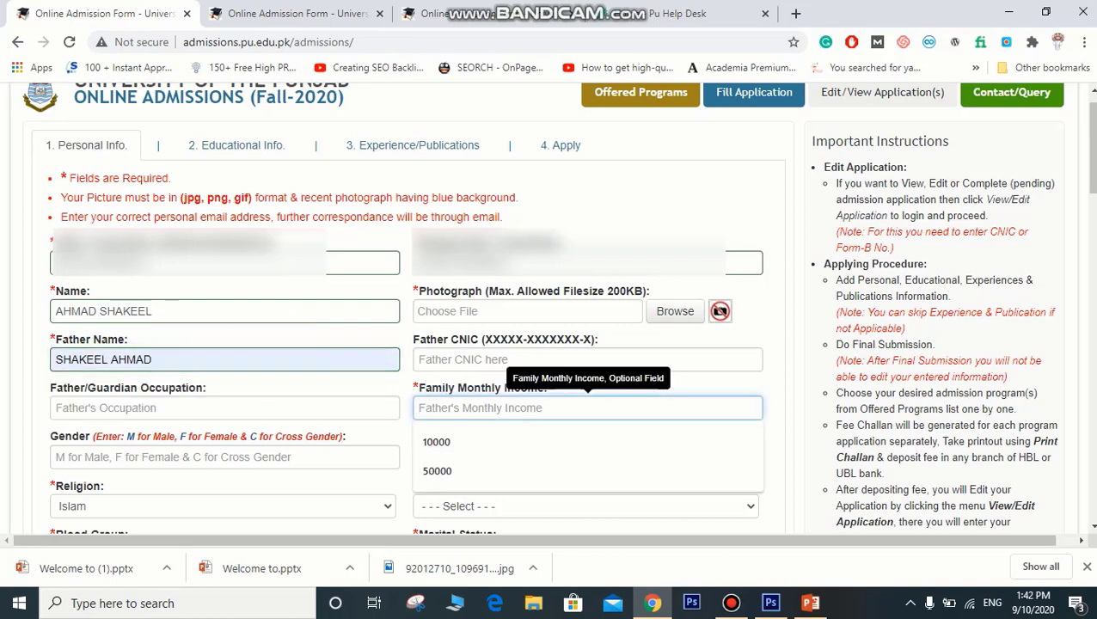
type("5")
key("Down")
key("Return")
key("BackSpace")
key("BackSpace")
key("BackSpace")
key("BackSpace")
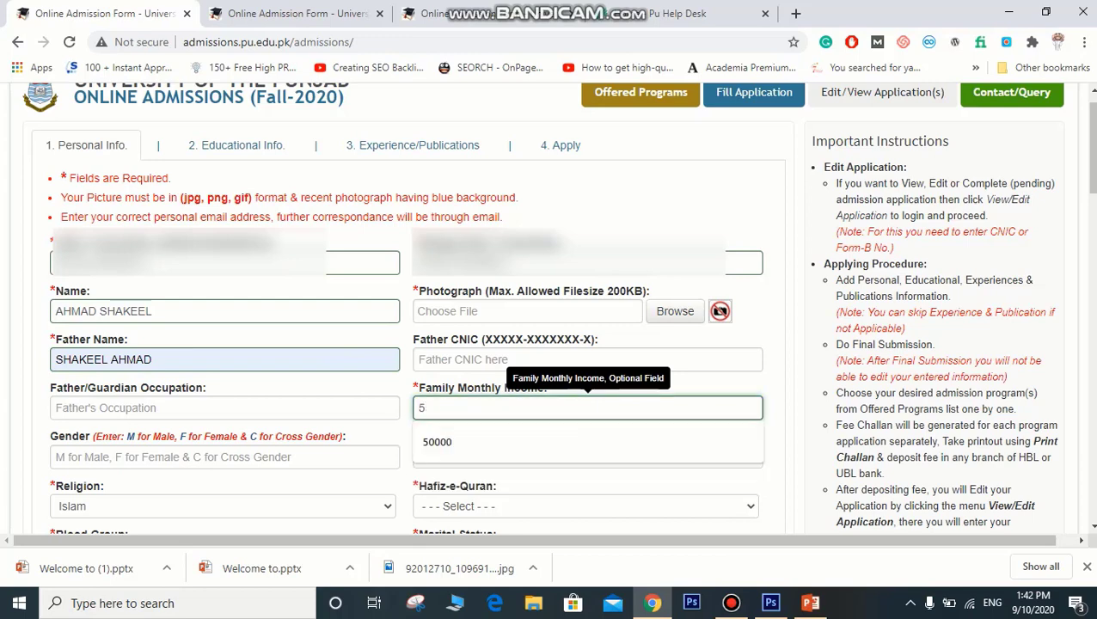
type("0000")
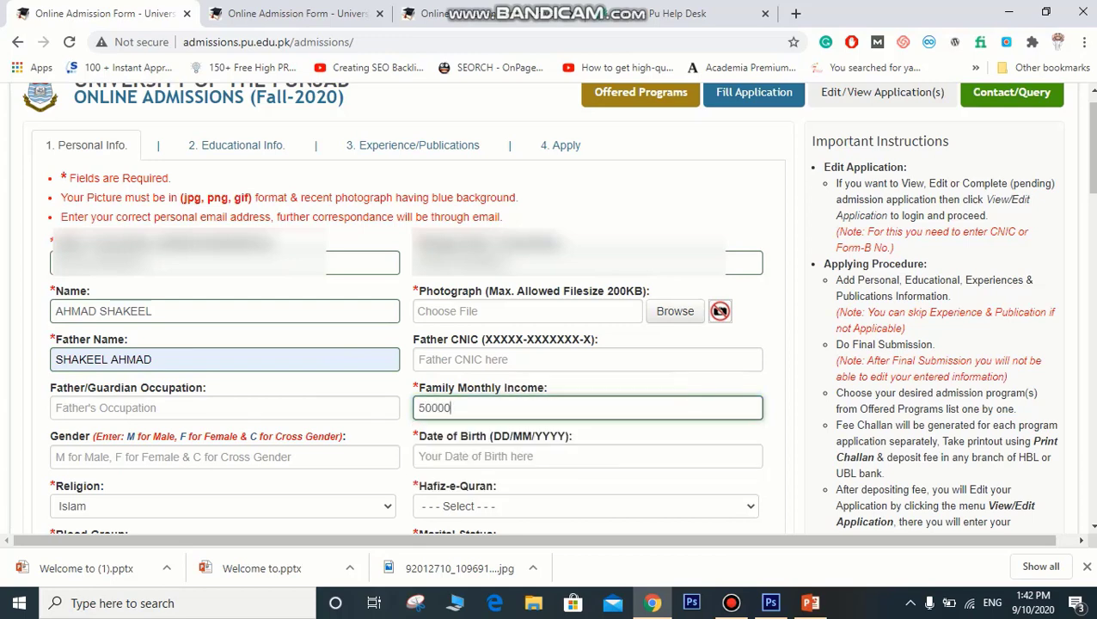
scroll(558, 308, "down", 1)
scroll(558, 308, "down", 2)
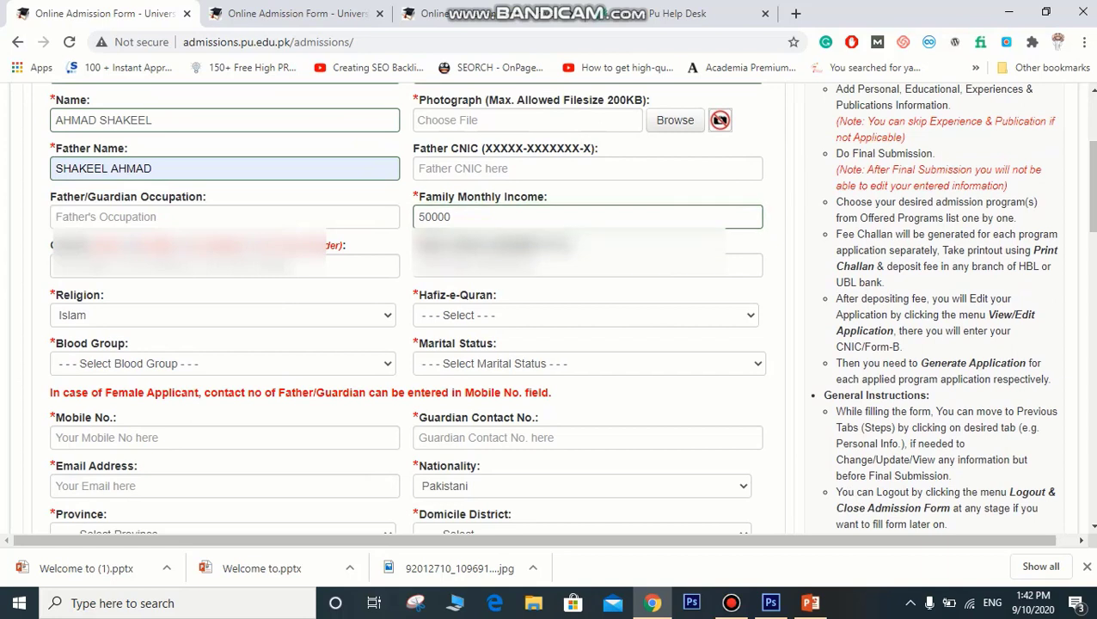
left_click(224, 267)
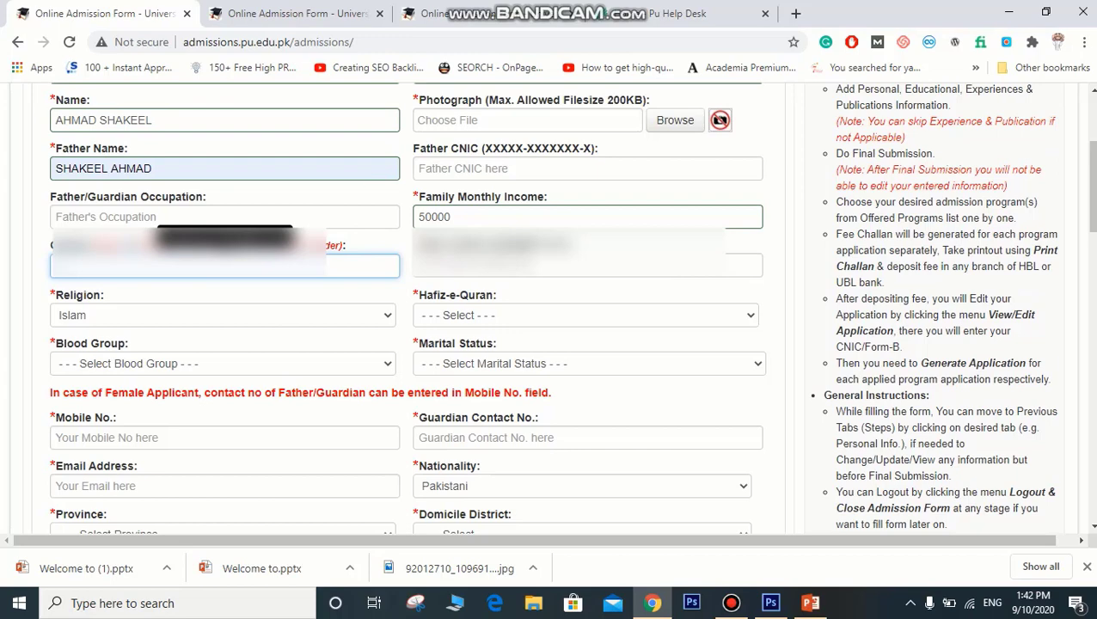
type("M")
key("Tab")
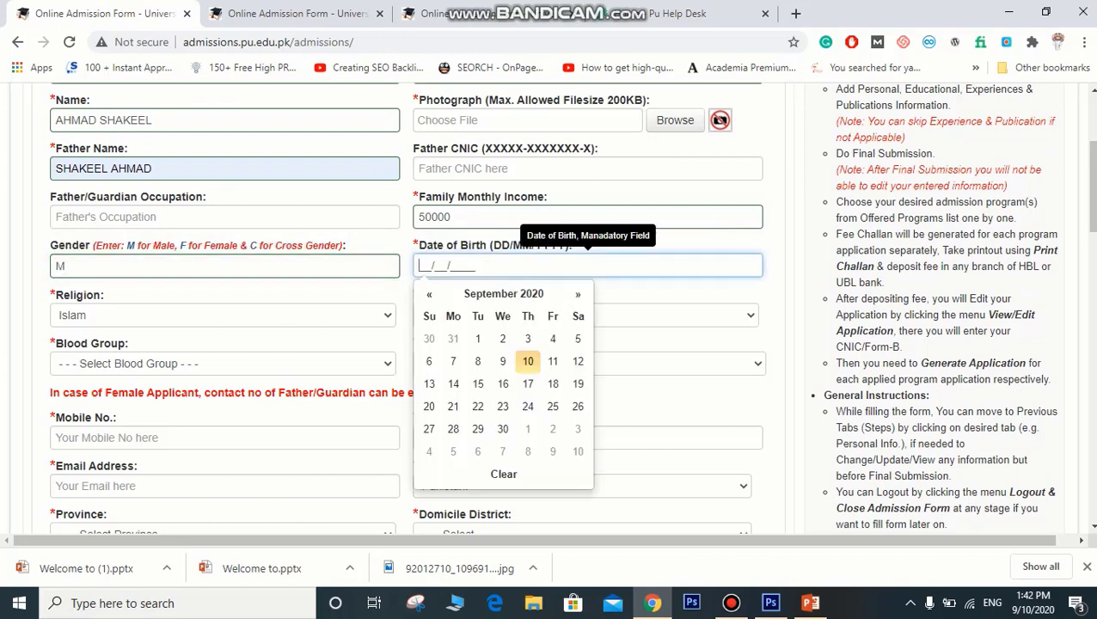
left_click(504, 293)
left_click(504, 293)
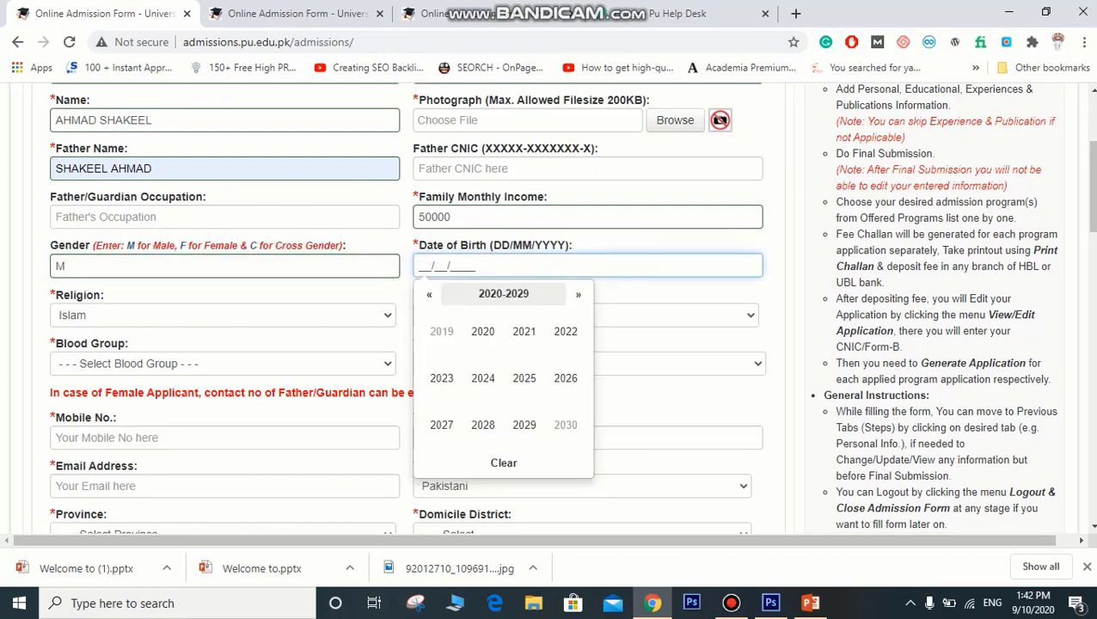
left_click(429, 294)
left_click(429, 294)
left_click(429, 294)
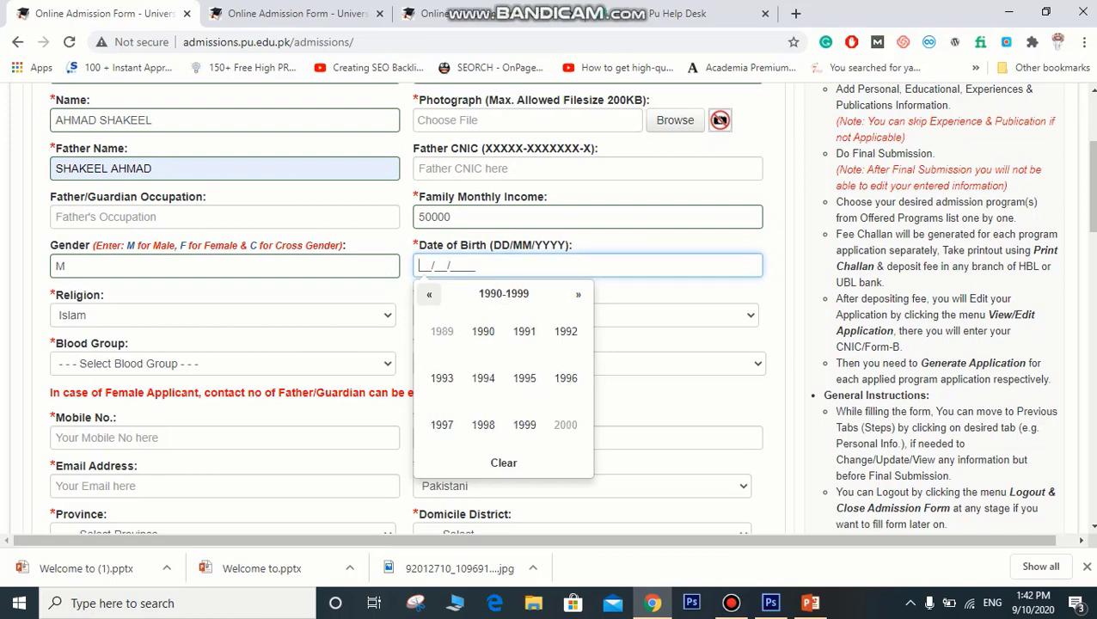
left_click(577, 294)
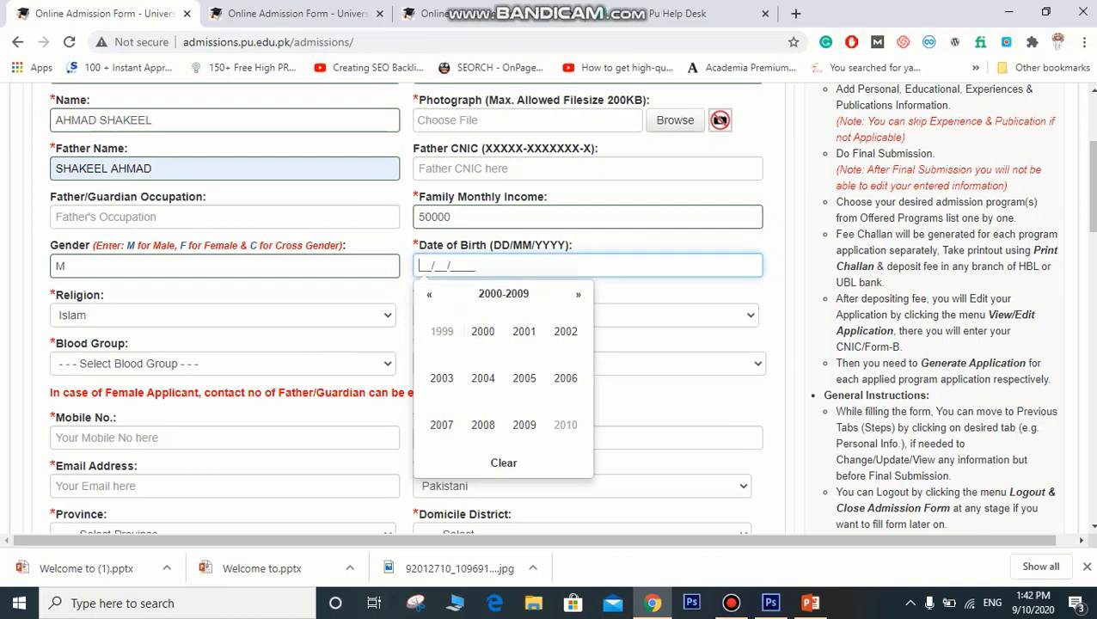
left_click(523, 331)
left_click(484, 331)
left_click(529, 384)
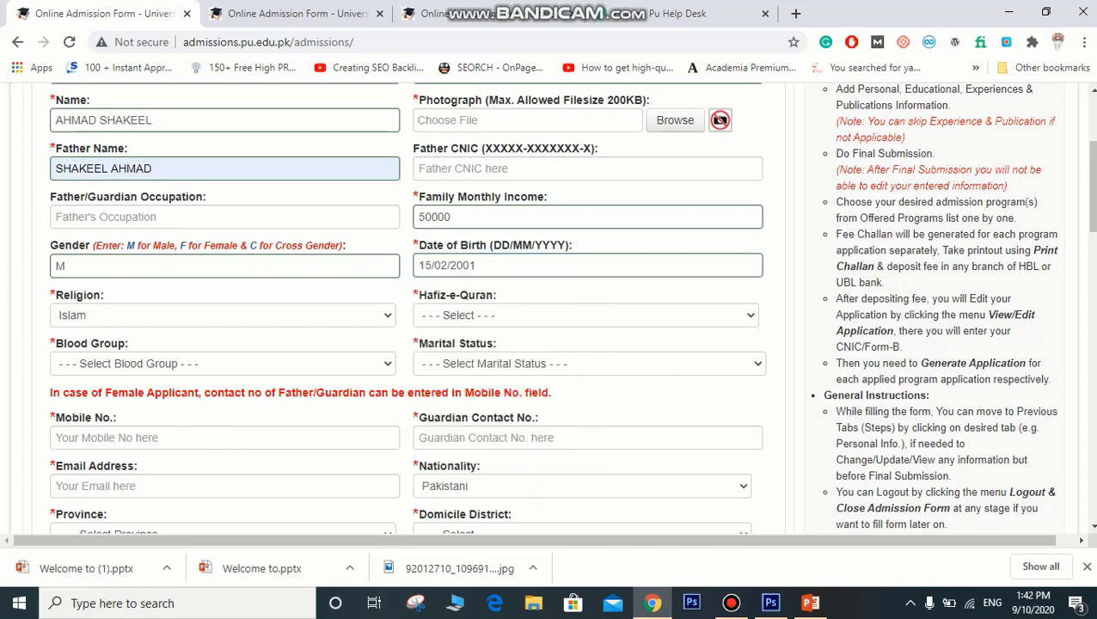
Step: Choose No for Hafiz-e-Quran, A+ve blood group, and Single marital status
left_click(584, 315)
left_click(585, 315)
left_click(585, 314)
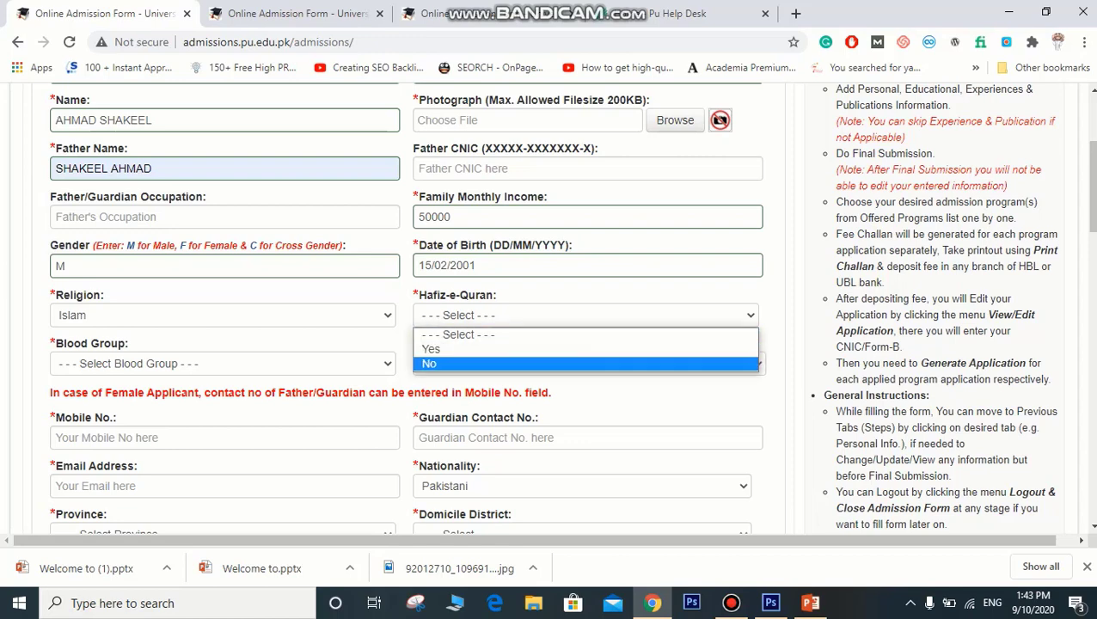
left_click(428, 363)
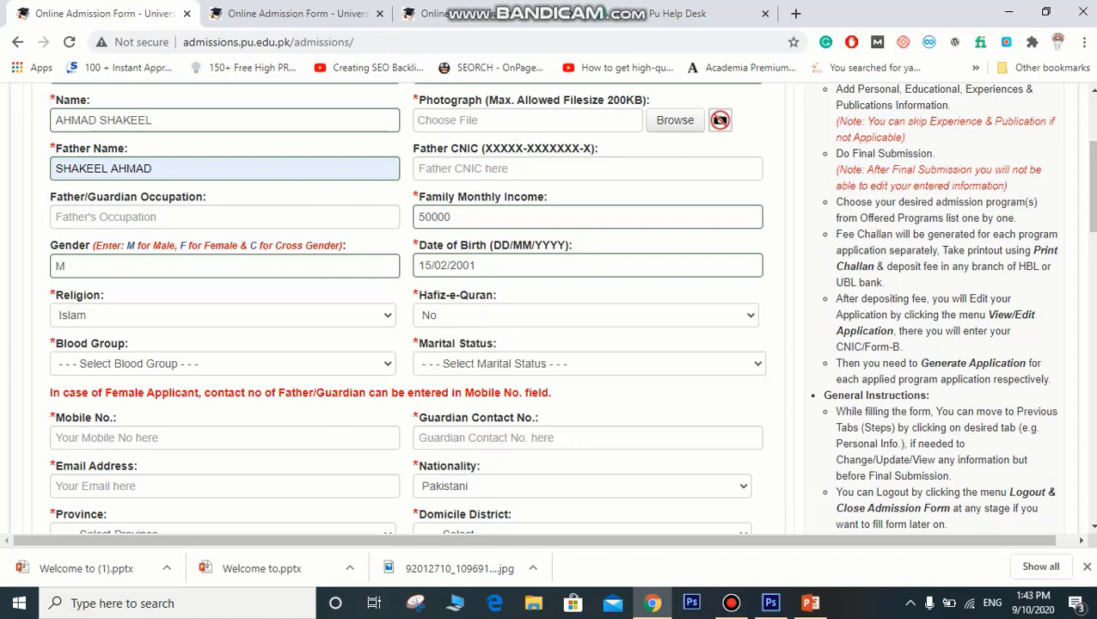
left_click(223, 363)
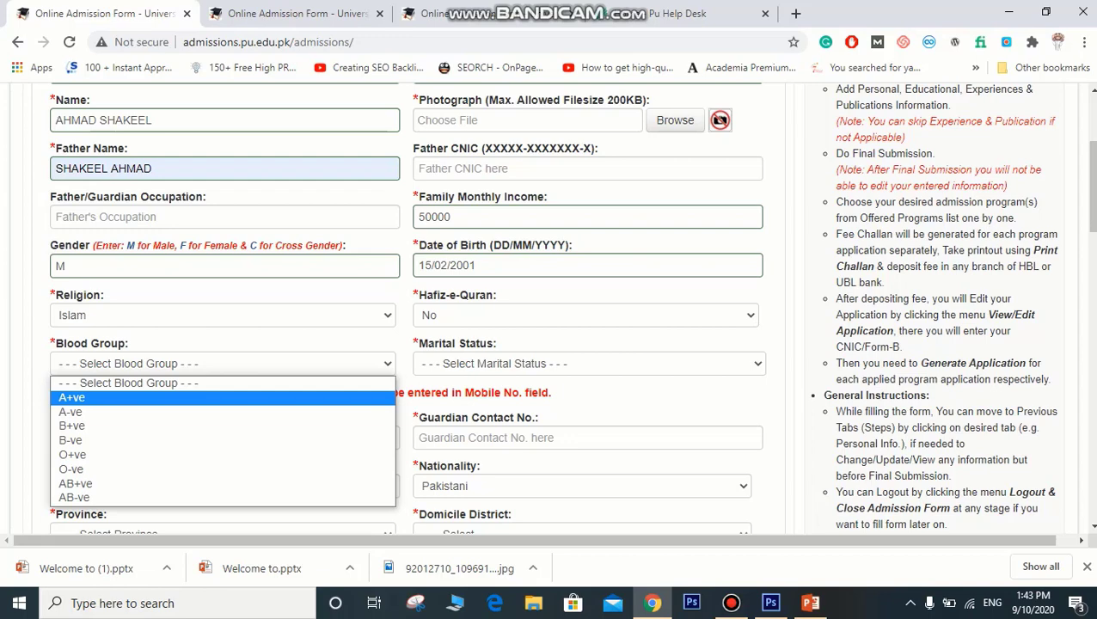
key("Return")
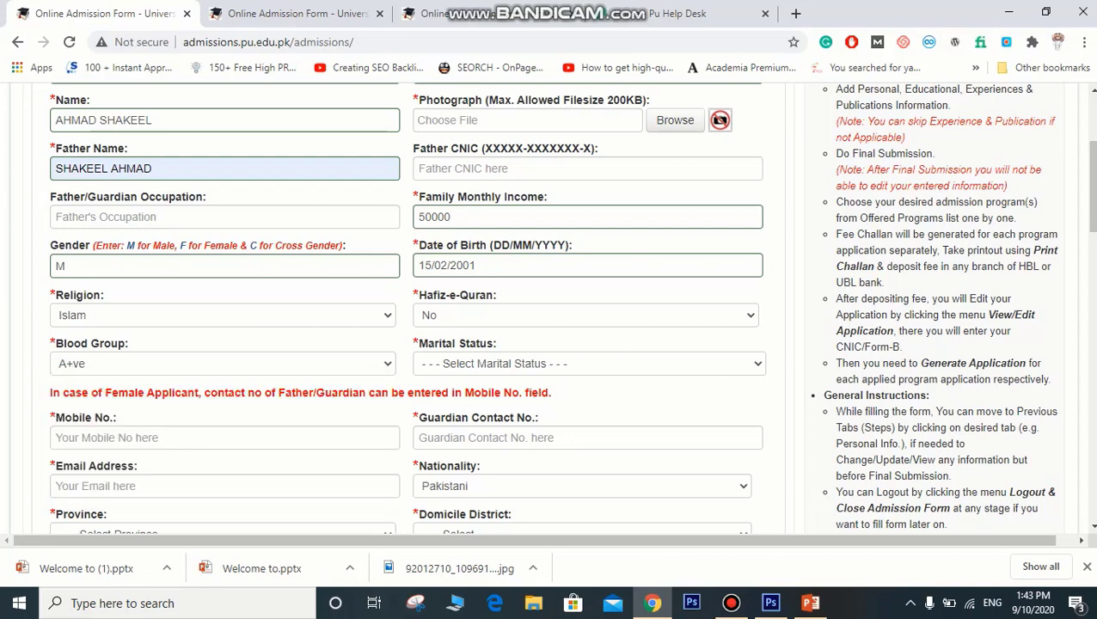
left_click(589, 364)
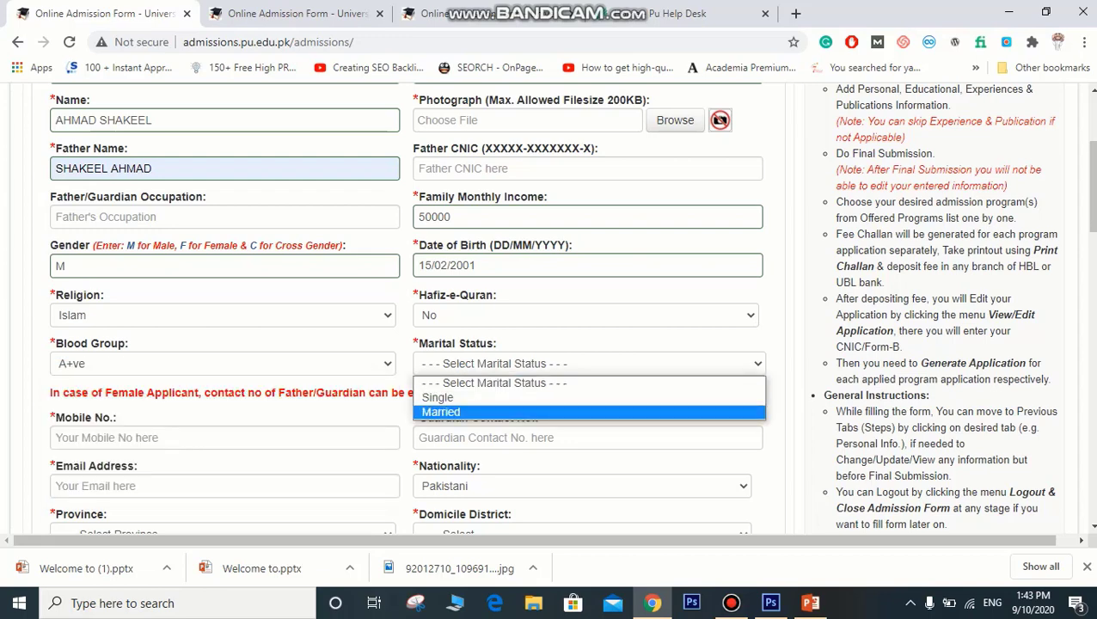
key("Up")
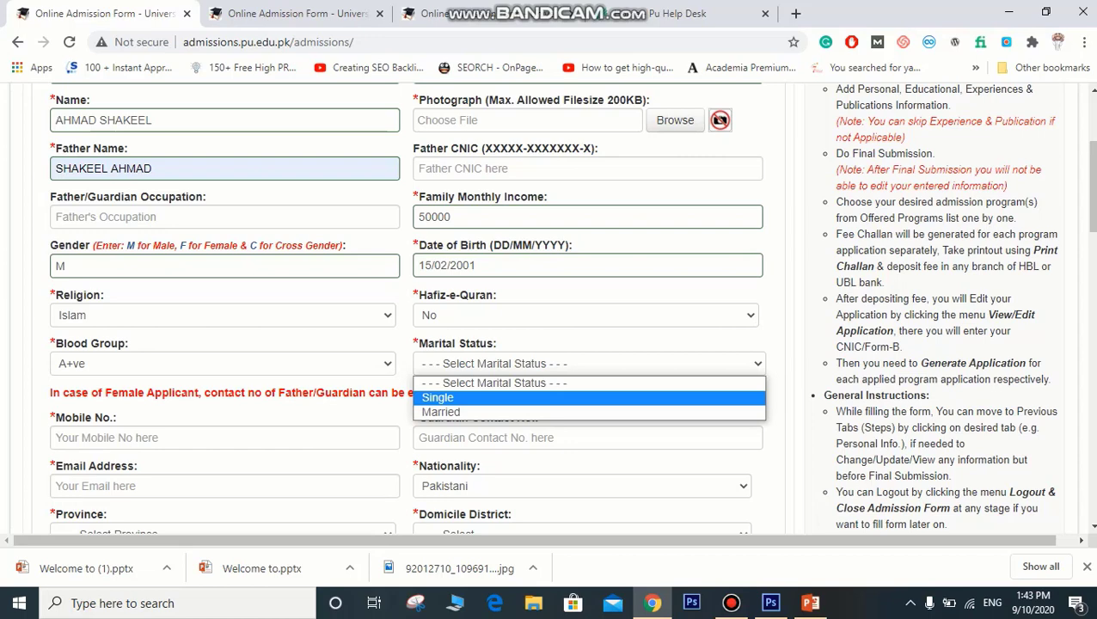
key("Down")
key("Up")
key("Down")
key("Up")
key("Return")
scroll(571, 308, "down", 2)
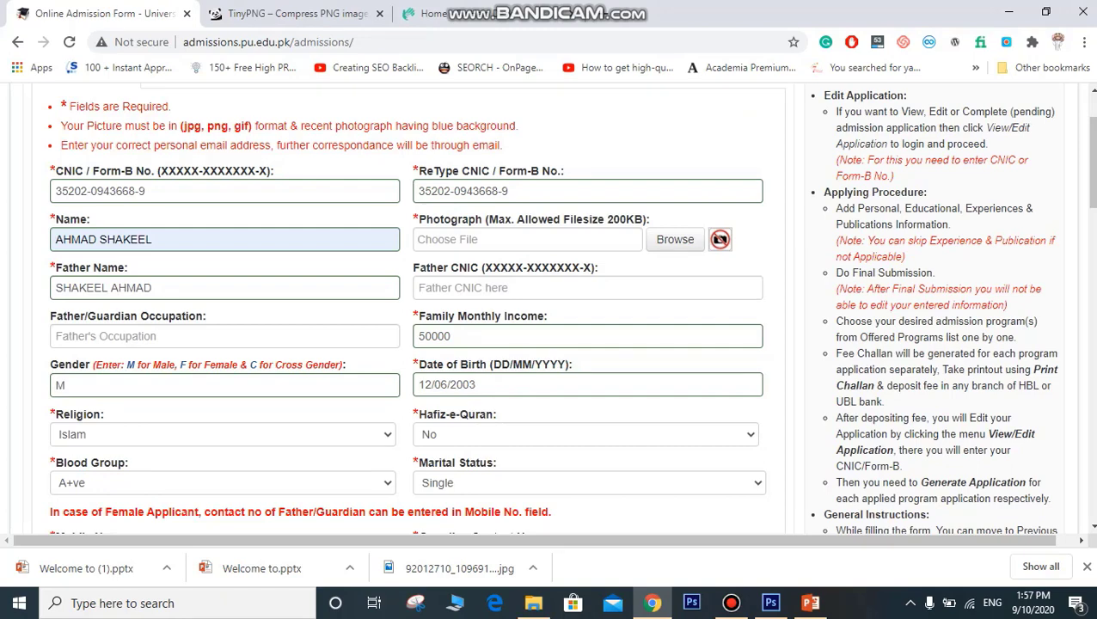
Step: Read the photo format instructions, then switch to the TinyPNG page in Chrome
left_click_drag(204, 146, 215, 125)
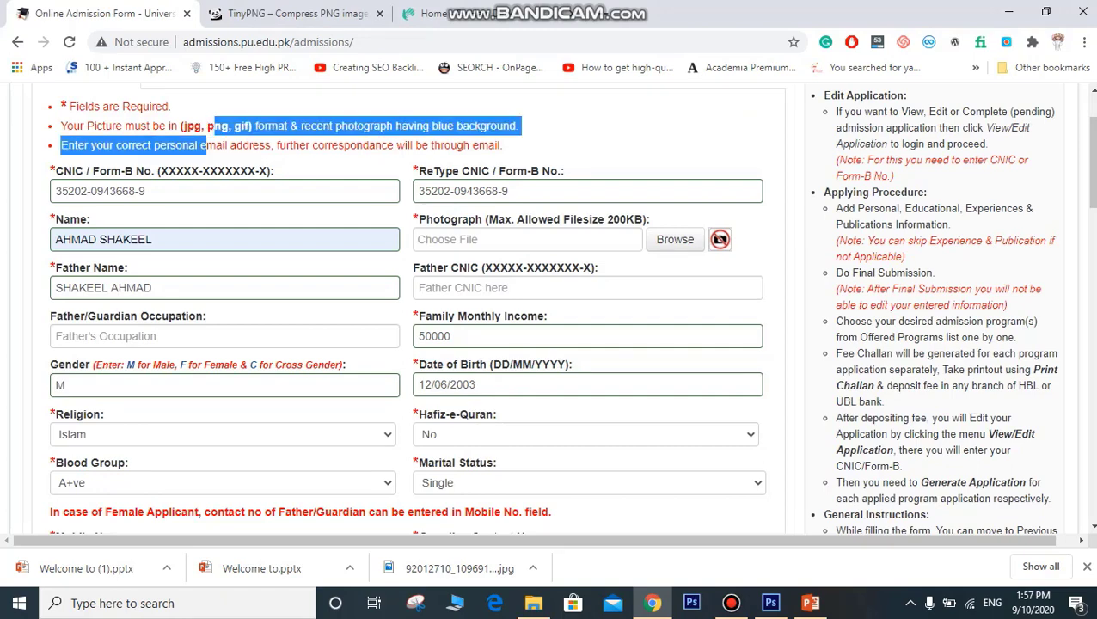
left_click(215, 127)
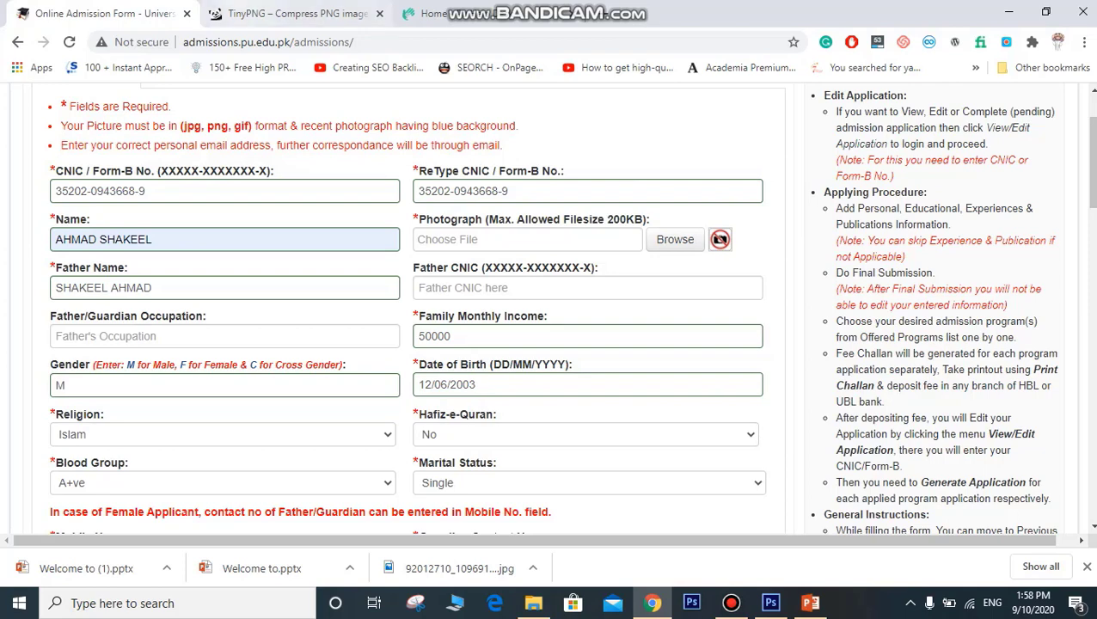
left_click(292, 13)
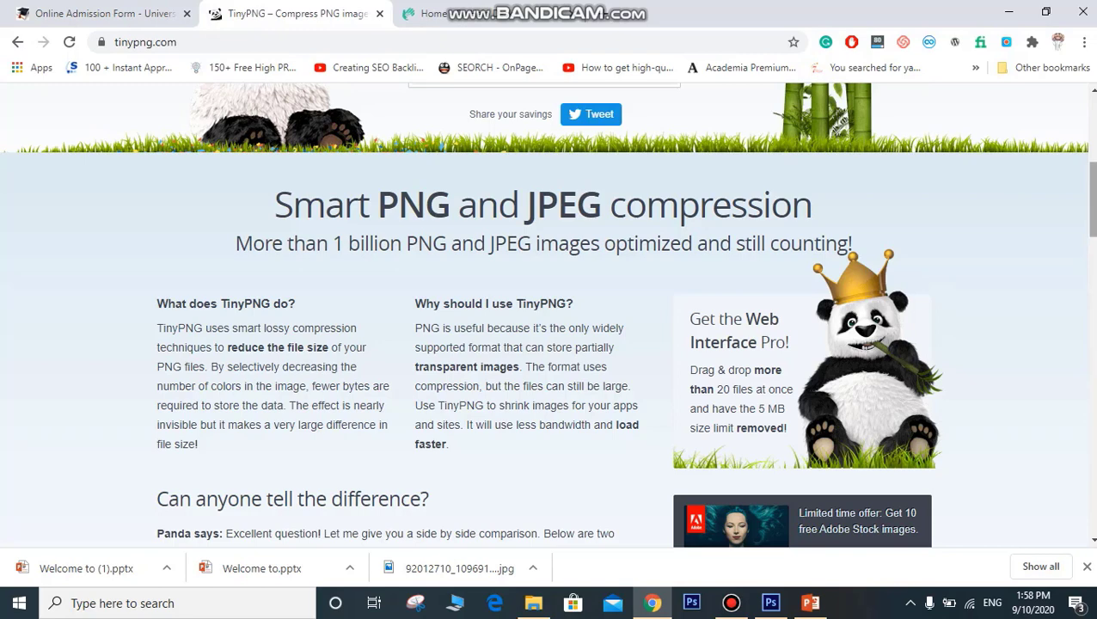
Step: Download the 130.8 KB compressed photo from TinyPNG and bring up Photoshop with the photo
scroll(548, 315, "up", 4)
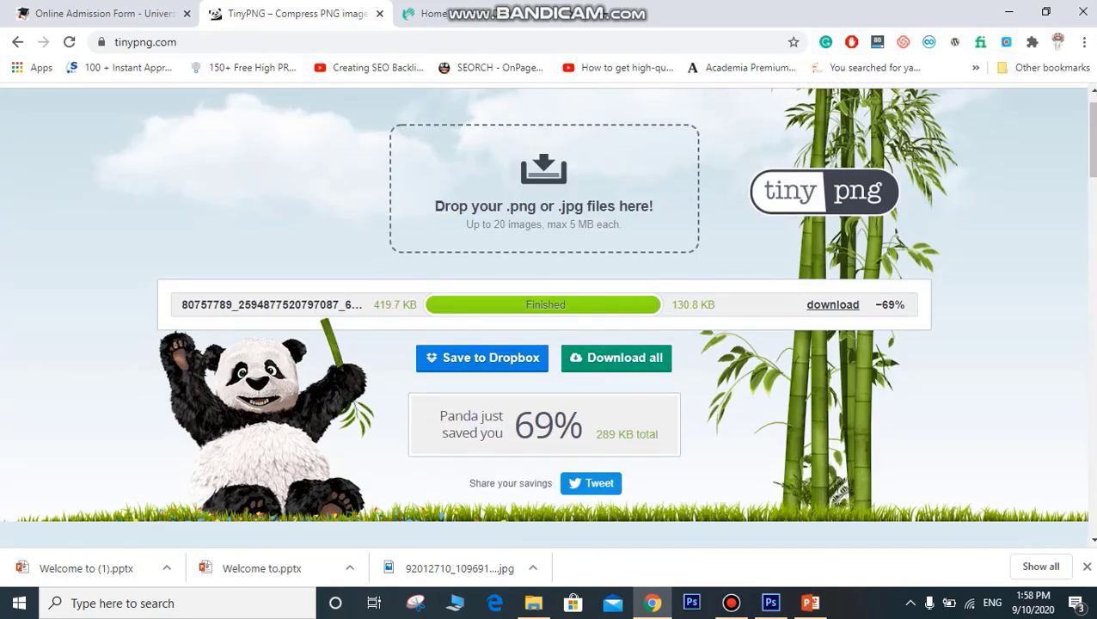
left_click_drag(193, 304, 264, 304)
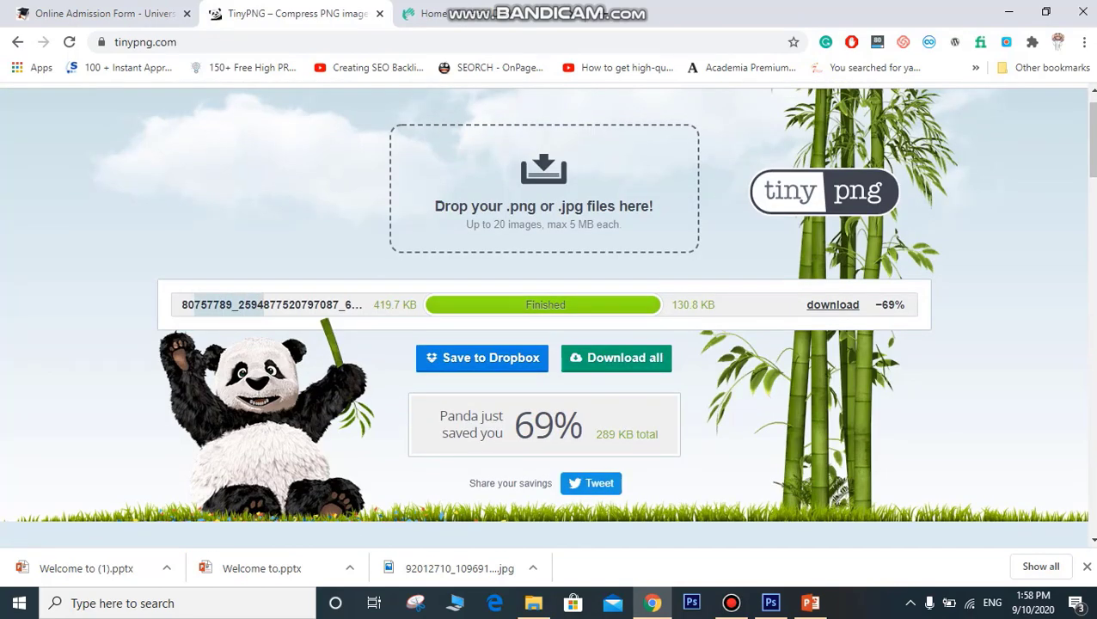
left_click(833, 304)
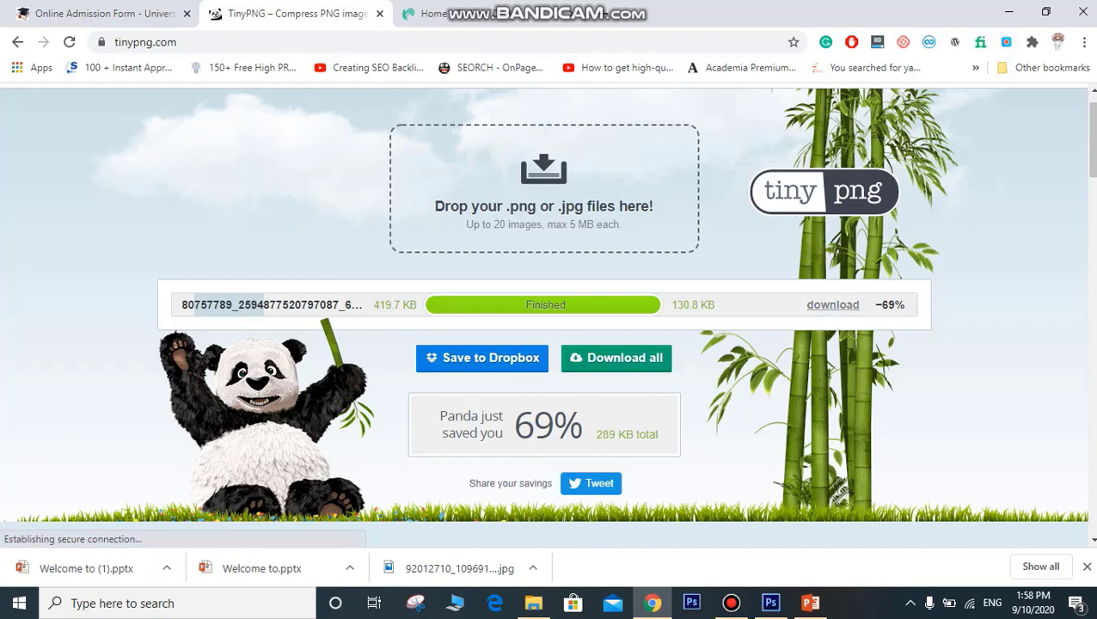
mouse_move(770, 603)
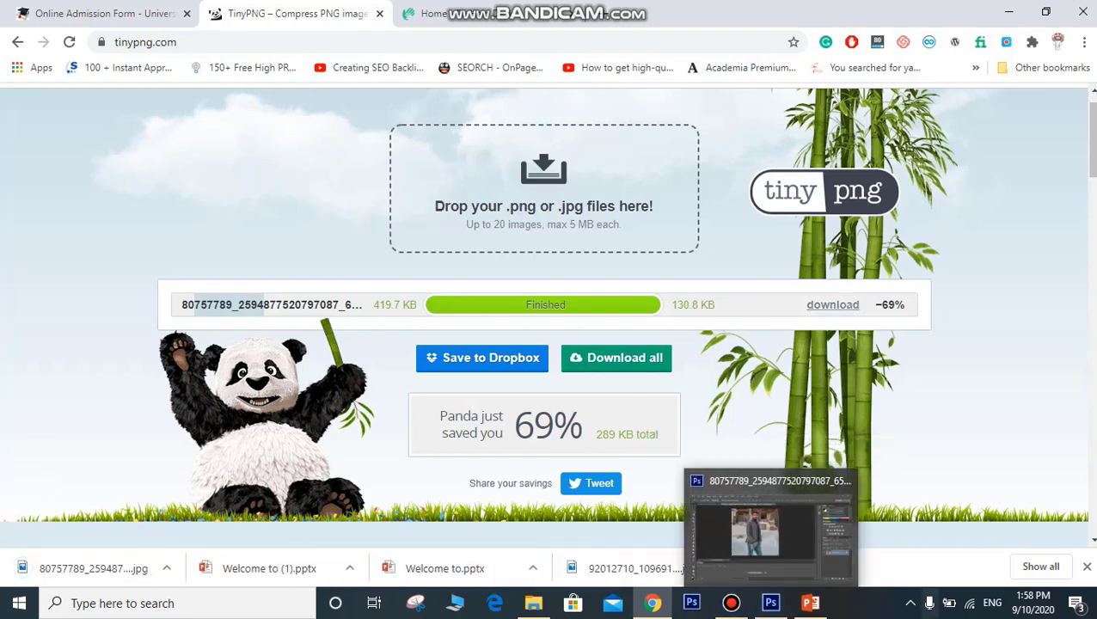
left_click(756, 529)
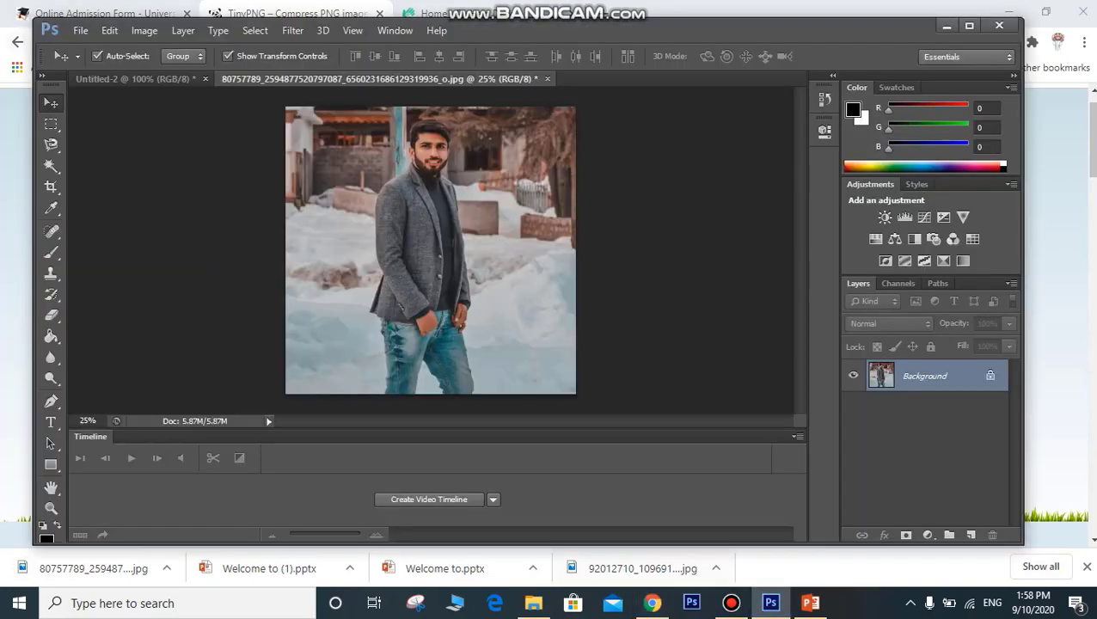
Step: Export the photo via Save for Web as quality-60 JPEG to the Desktop, replacing the old file
left_click(80, 30)
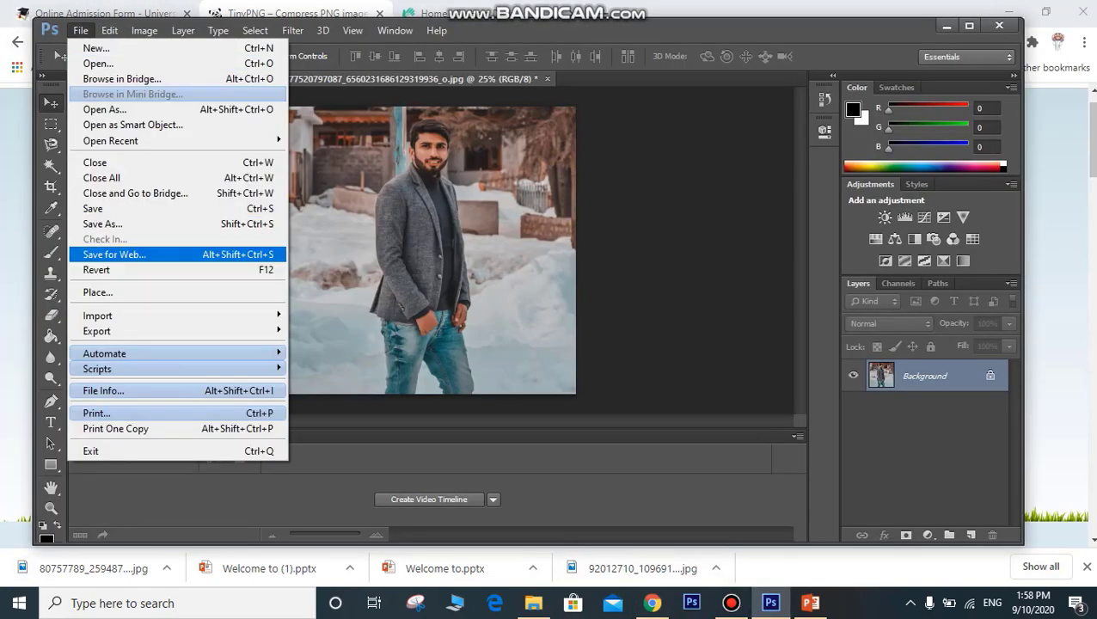
left_click(112, 254)
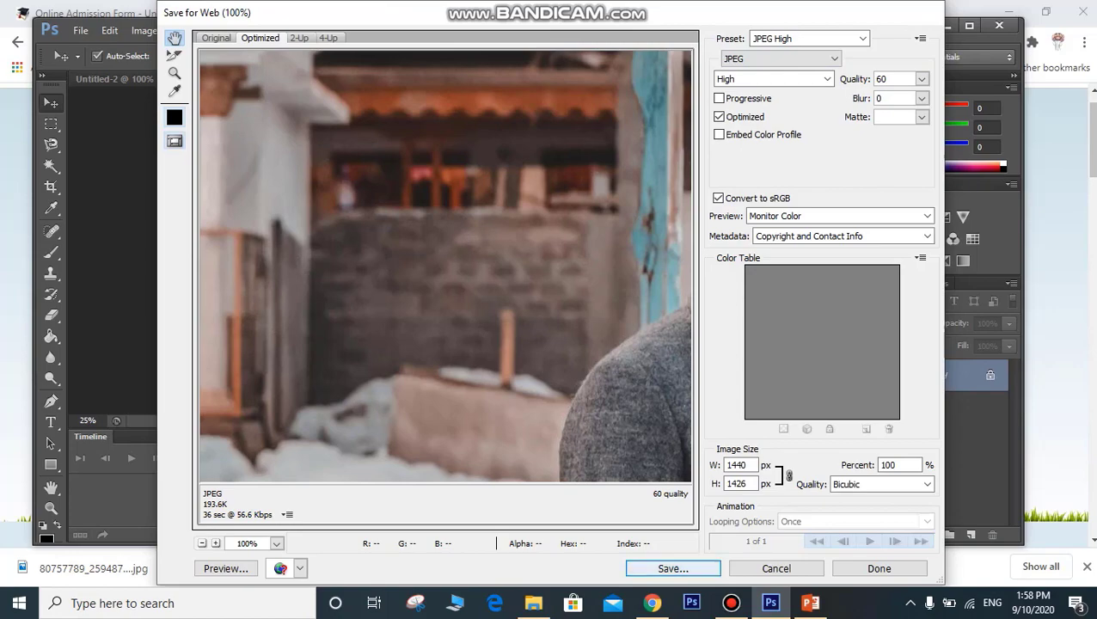
left_click(672, 568)
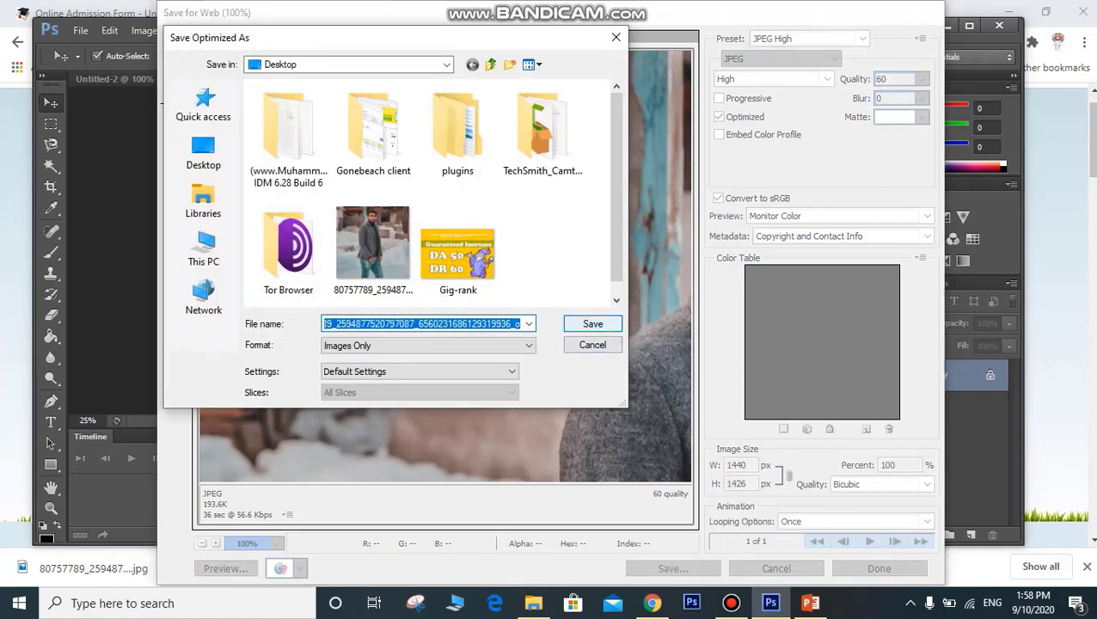
key("Return")
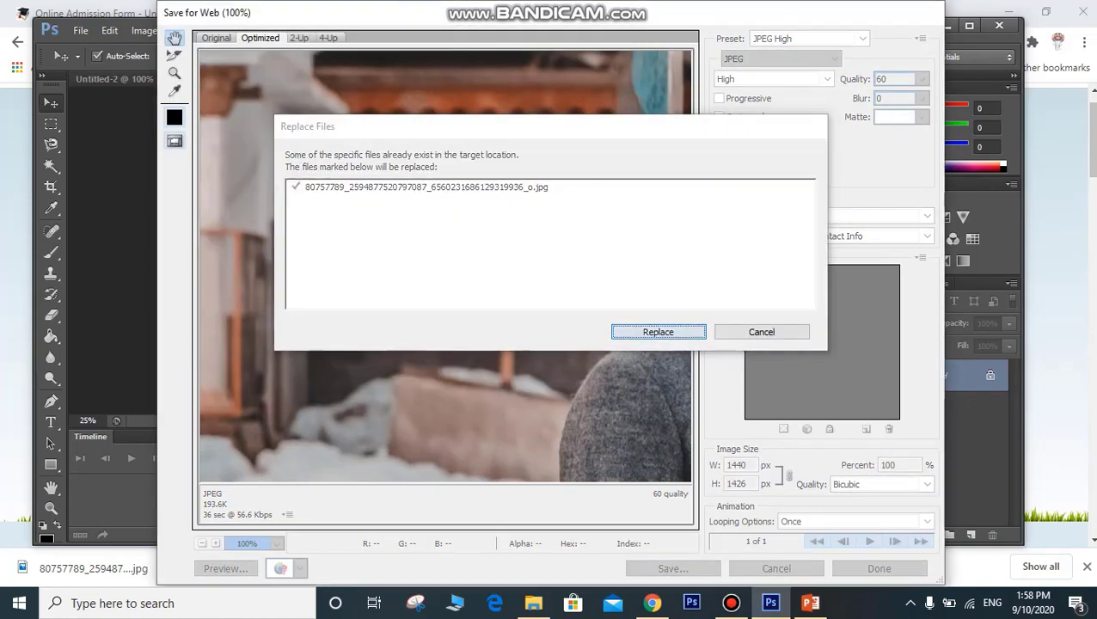
key("Return")
key("alt+Tab")
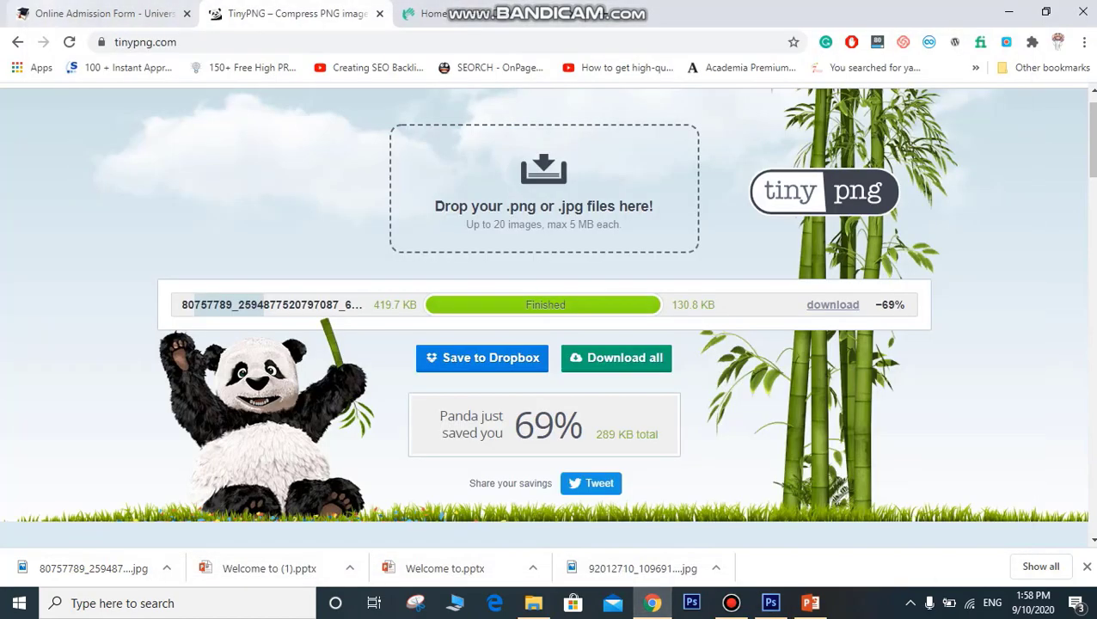
Step: Back on the admission form, attach the Desktop JPEG photo to the Photograph field
left_click(95, 13)
left_click(675, 240)
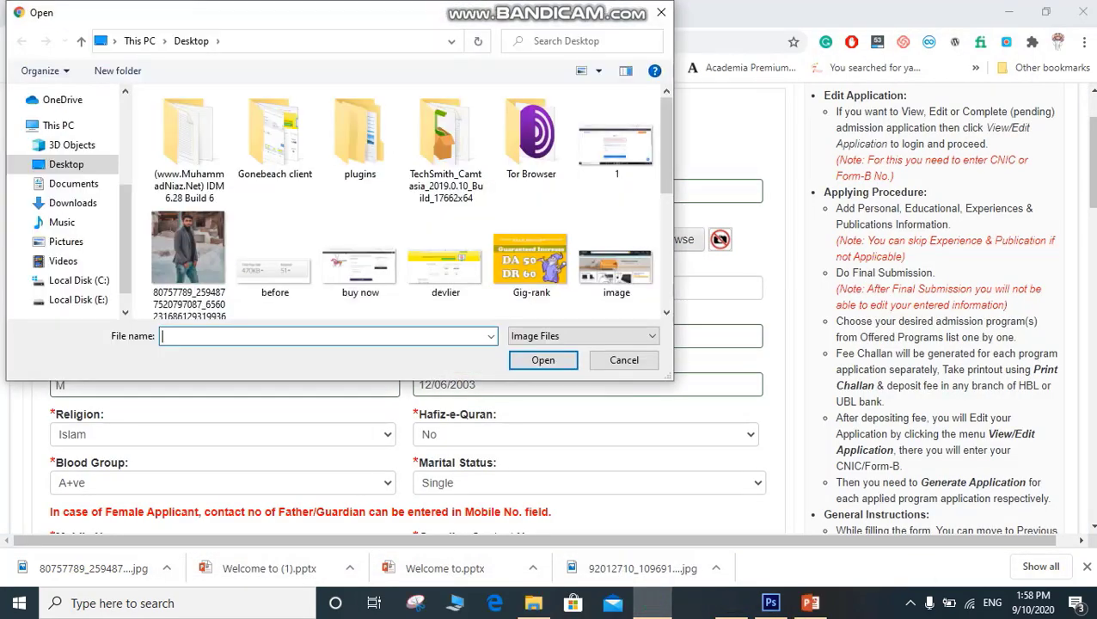
double_click(193, 241)
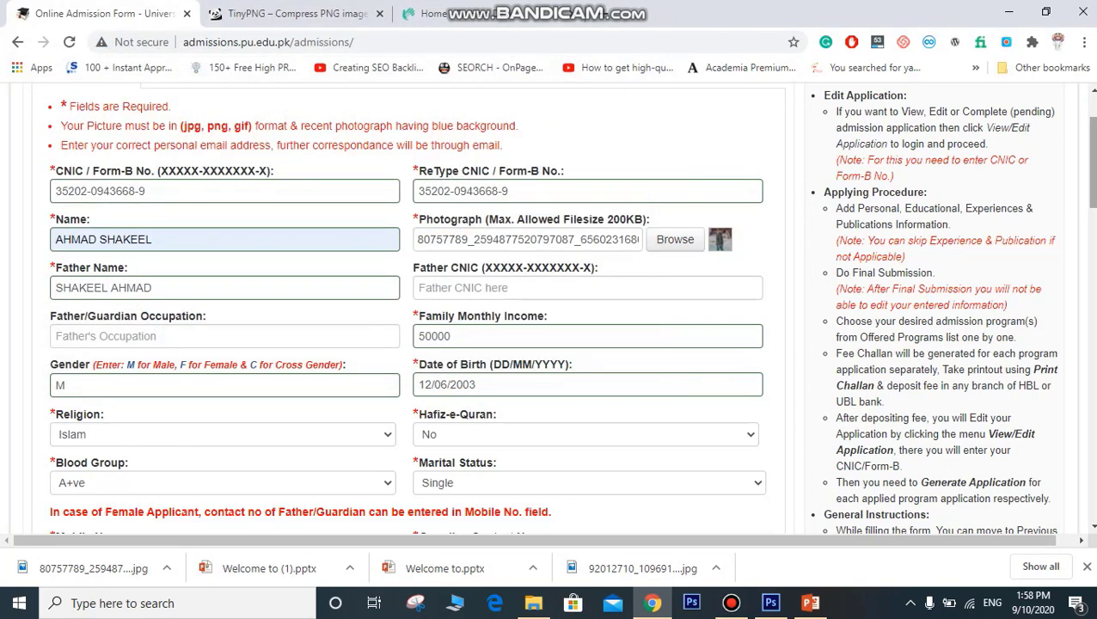
scroll(572, 307, "down", 3)
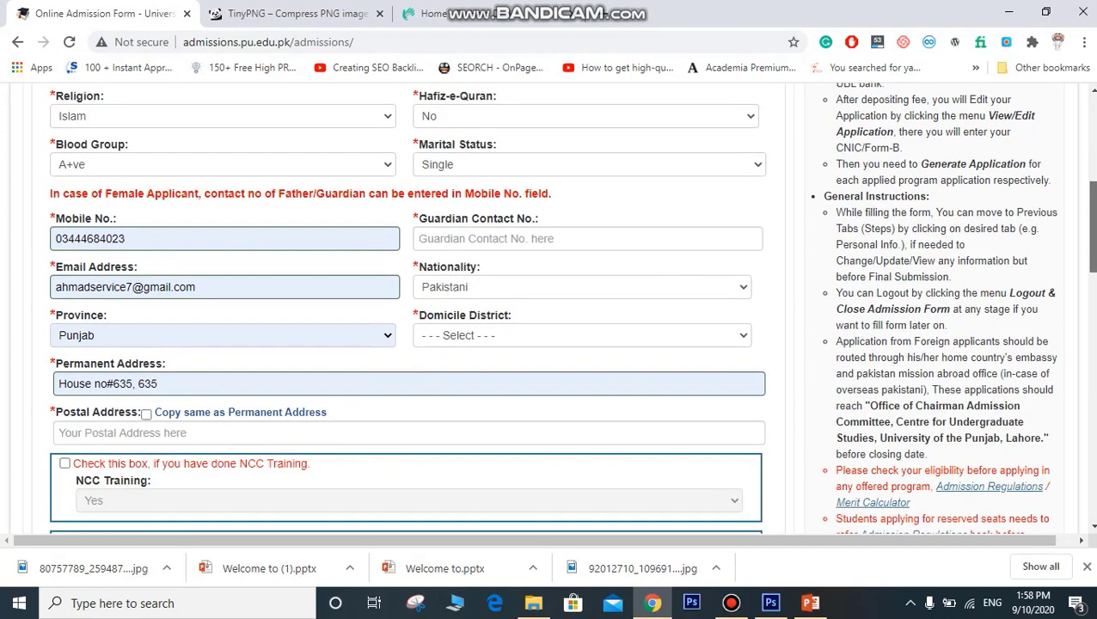
Step: Enter the guardian's mobile number in the Guardian Contact No. field
scroll(572, 308, "down", 1)
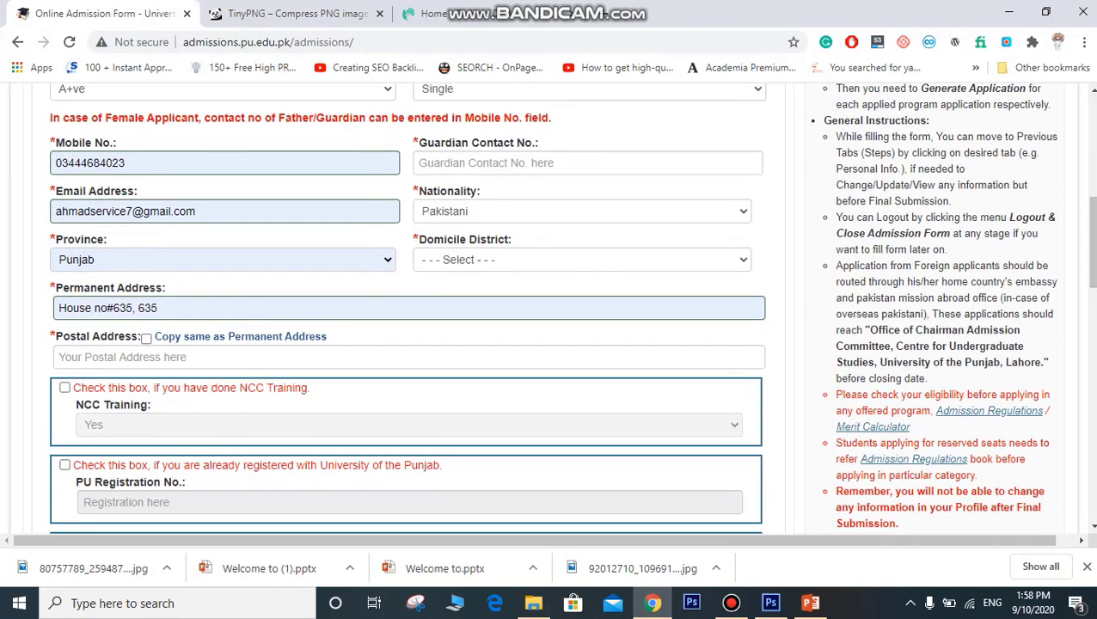
left_click(587, 163)
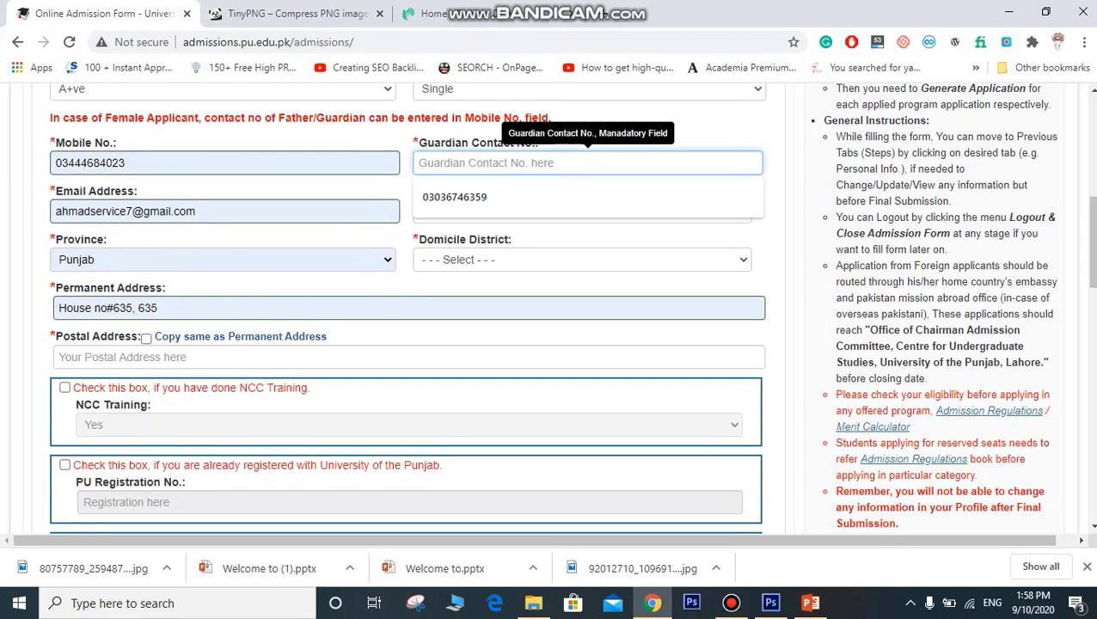
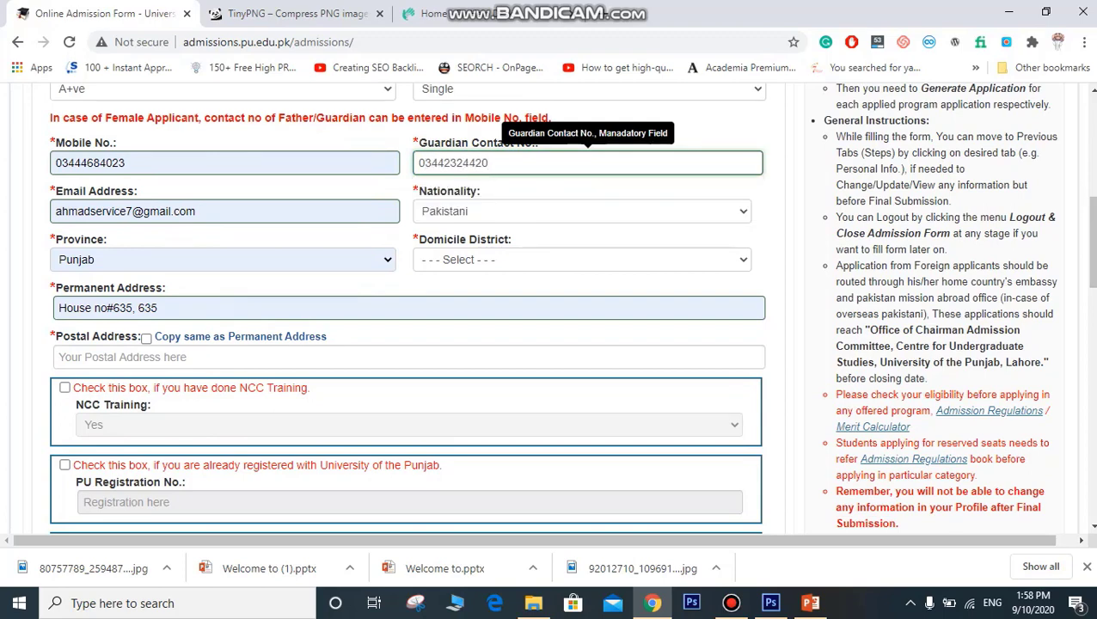
scroll(587, 162, "down", 3)
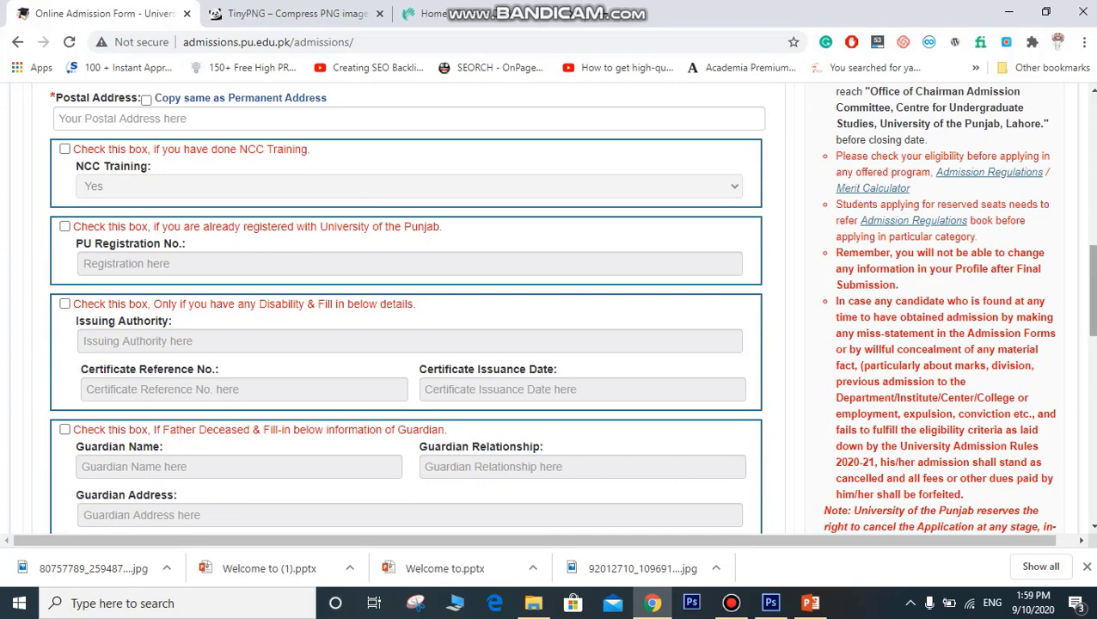
left_click_drag(1090, 290, 1090, 271)
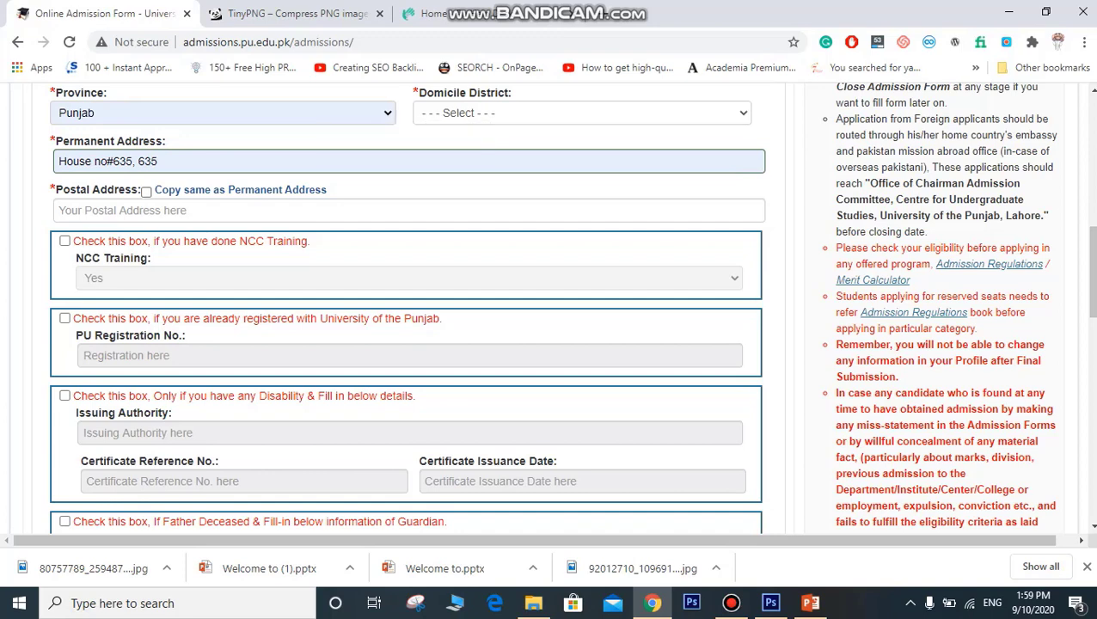
Step: Copy the Permanent Address into the Postal Address fields
left_click(146, 192)
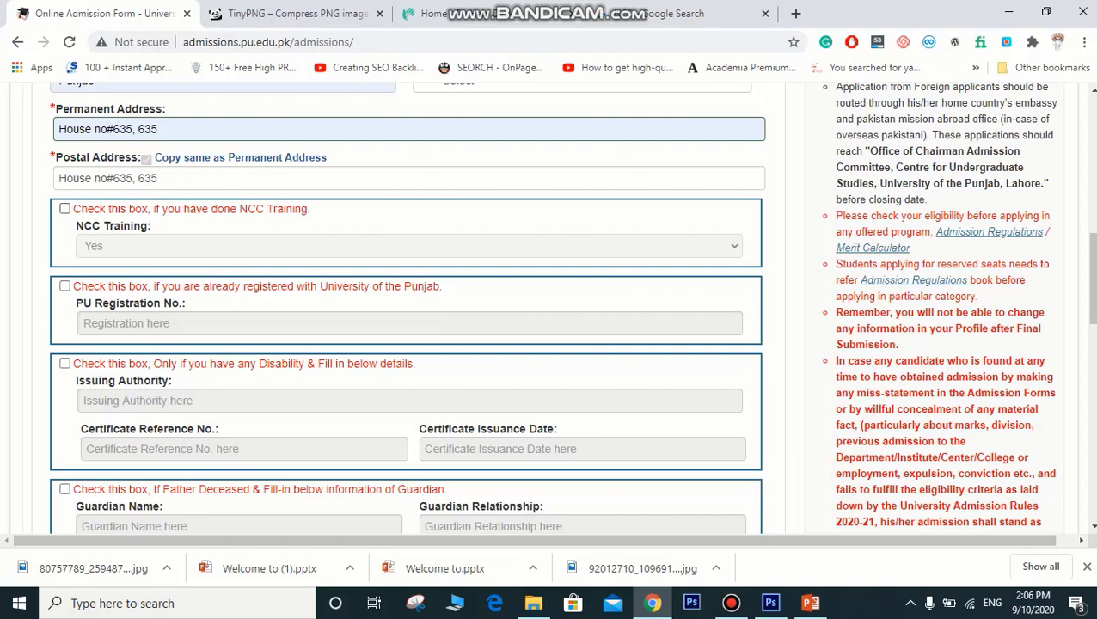
left_click_drag(175, 287, 404, 286)
left_click(404, 287)
Step: Tick and then untick the already-registered and disability-certificate options
left_click(65, 286)
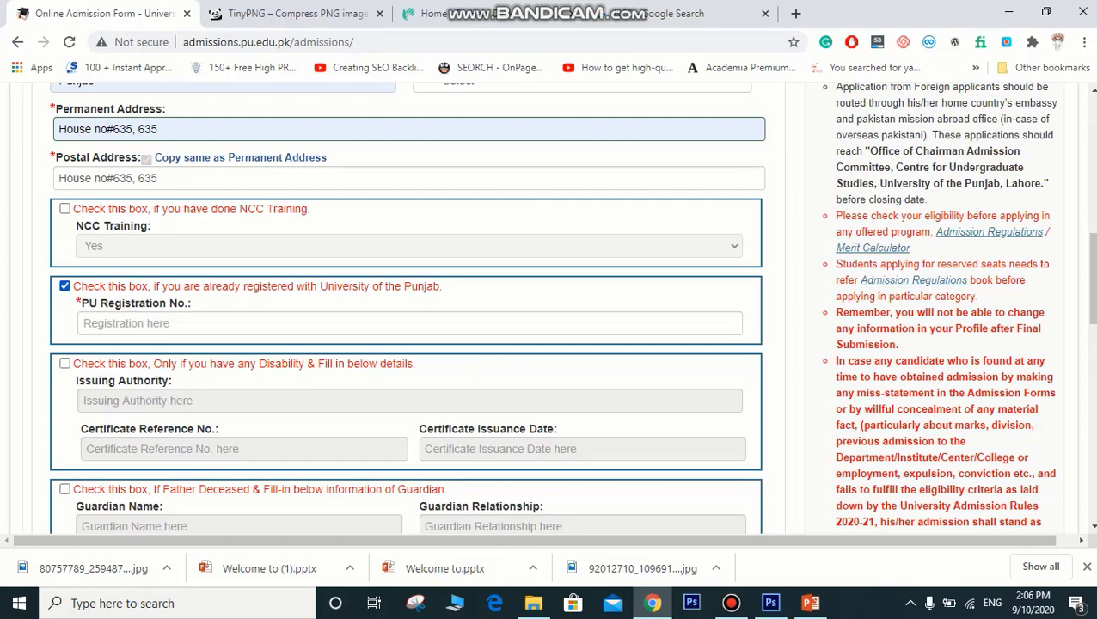
left_click(129, 323)
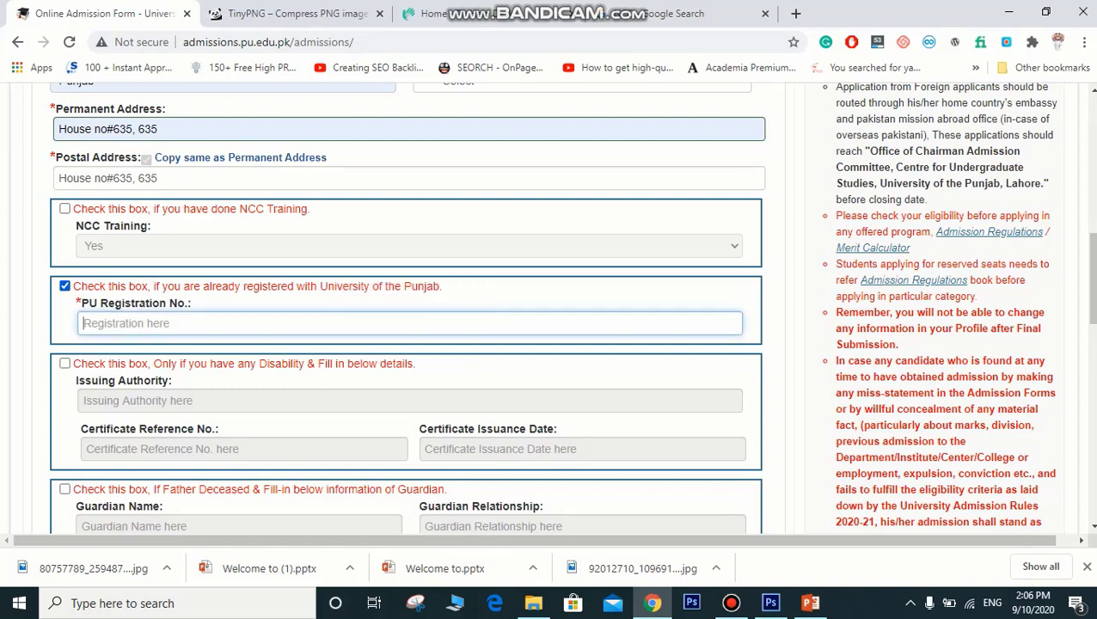
left_click(64, 285)
left_click_drag(1091, 279, 1091, 317)
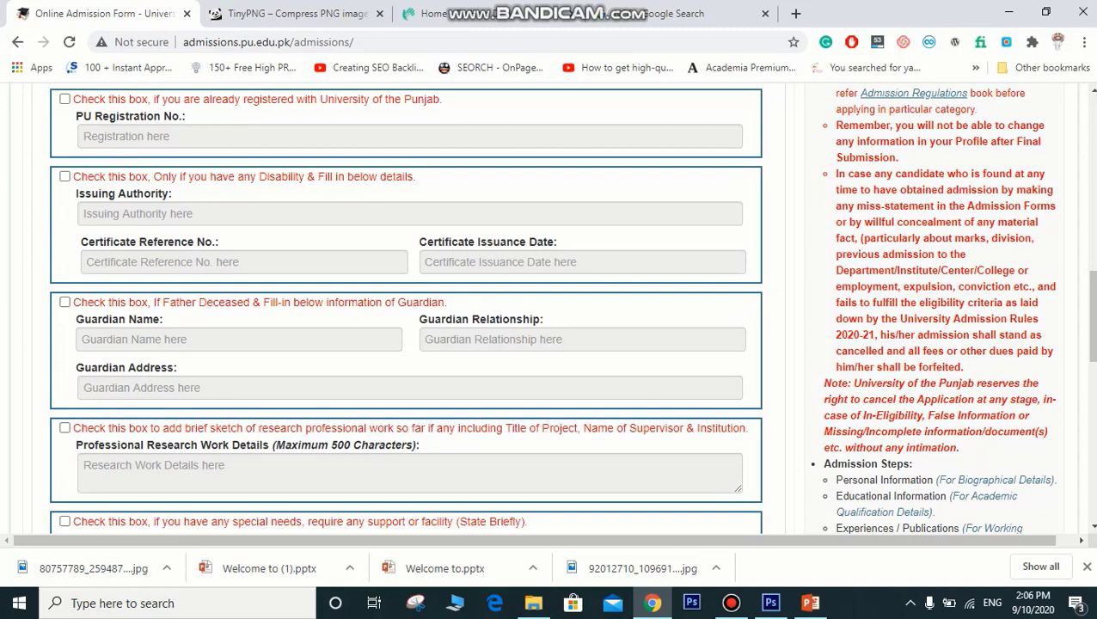
left_click(64, 176)
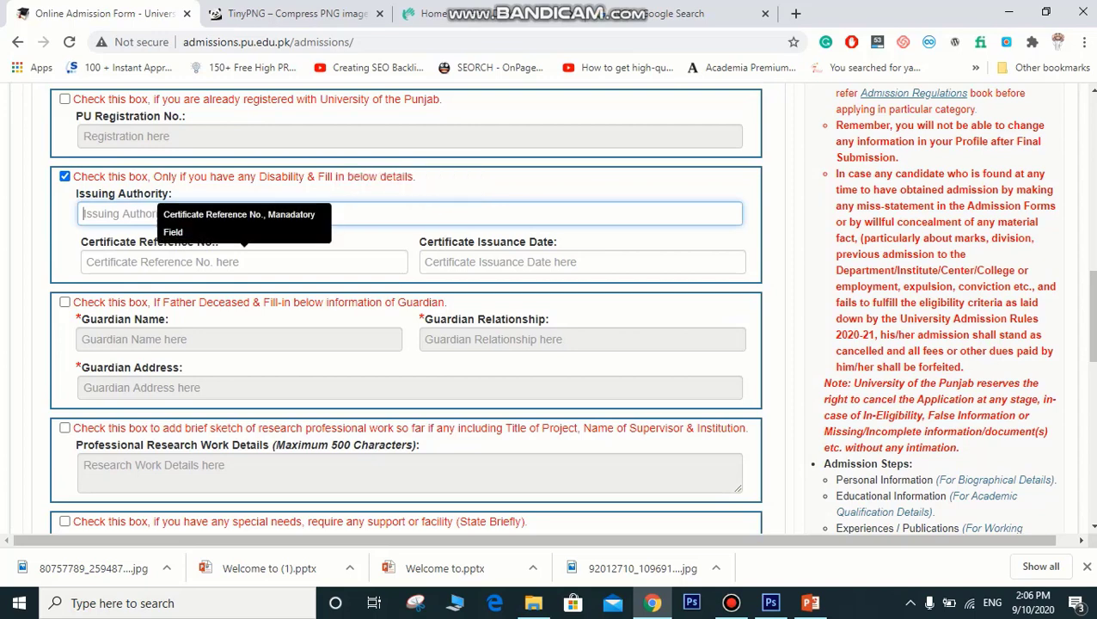
left_click(244, 263)
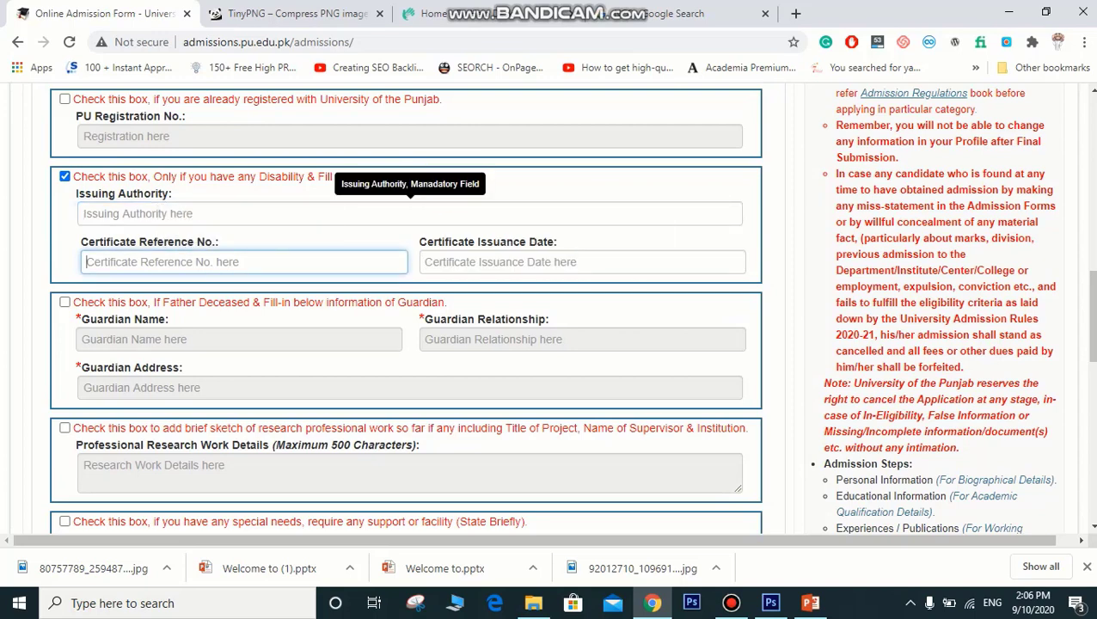
left_click(65, 176)
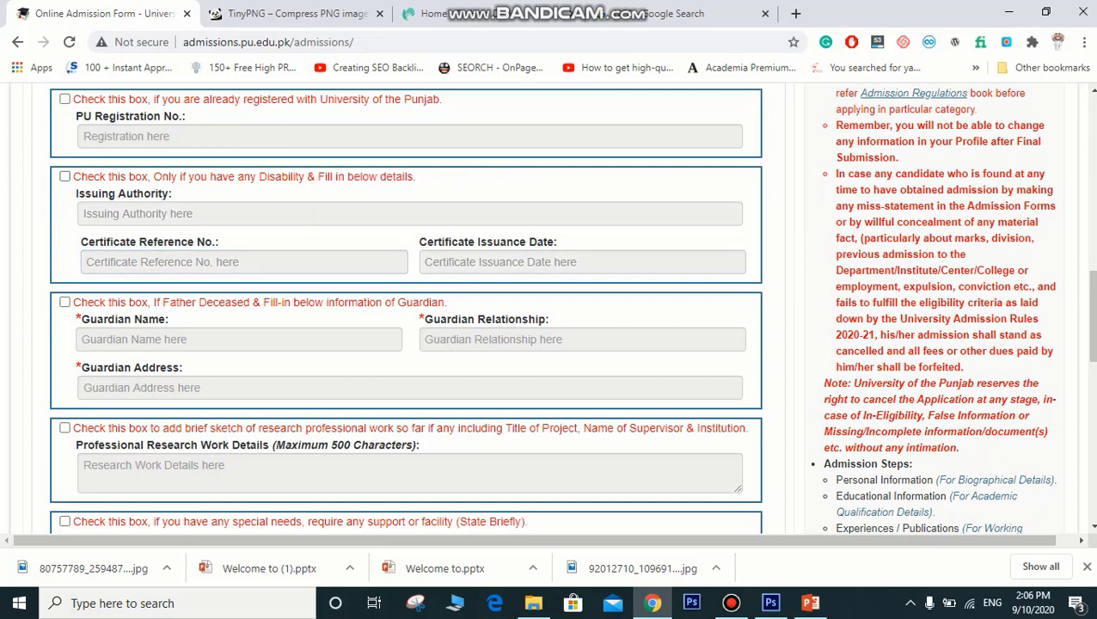
left_click_drag(176, 302, 149, 302)
left_click(245, 301)
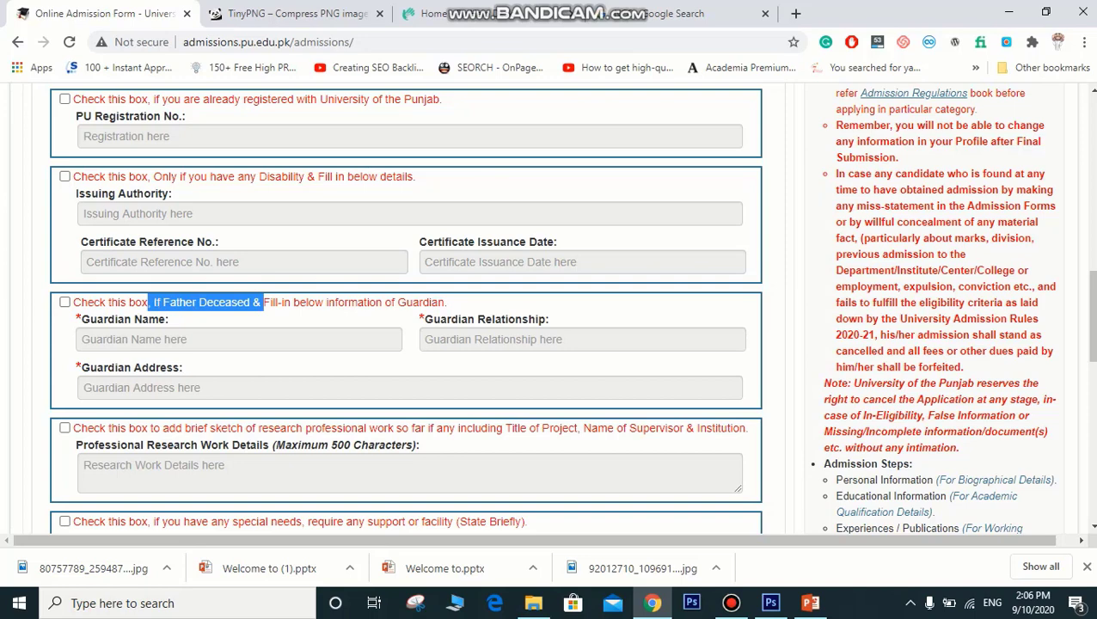
left_click(149, 301)
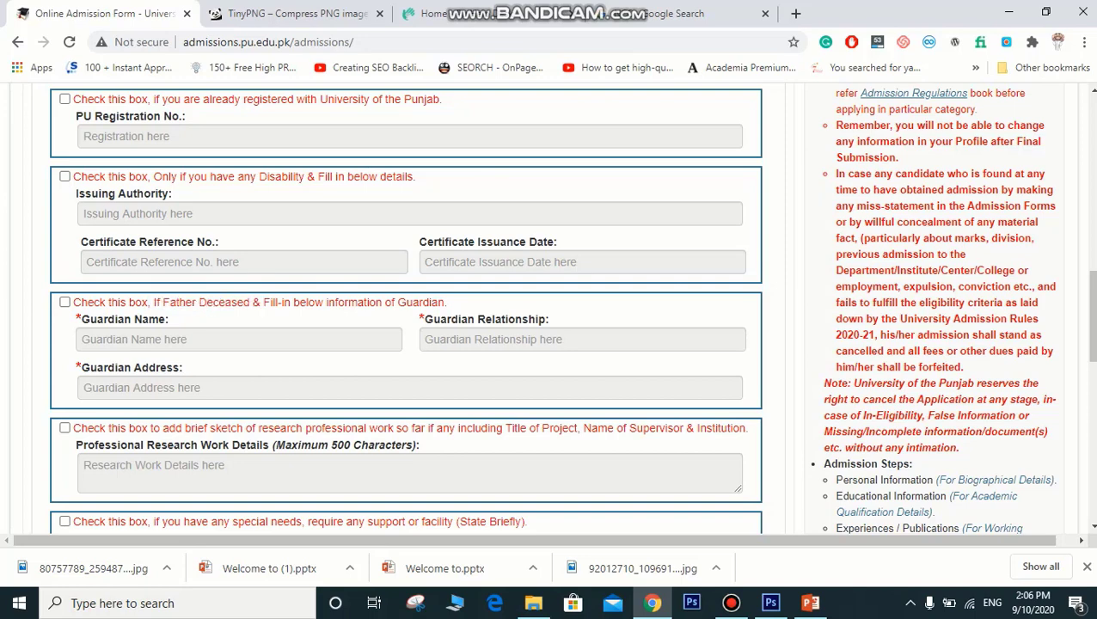
Step: Briefly enable, then disable, the father-deceased guardian and special-needs details
left_click(65, 302)
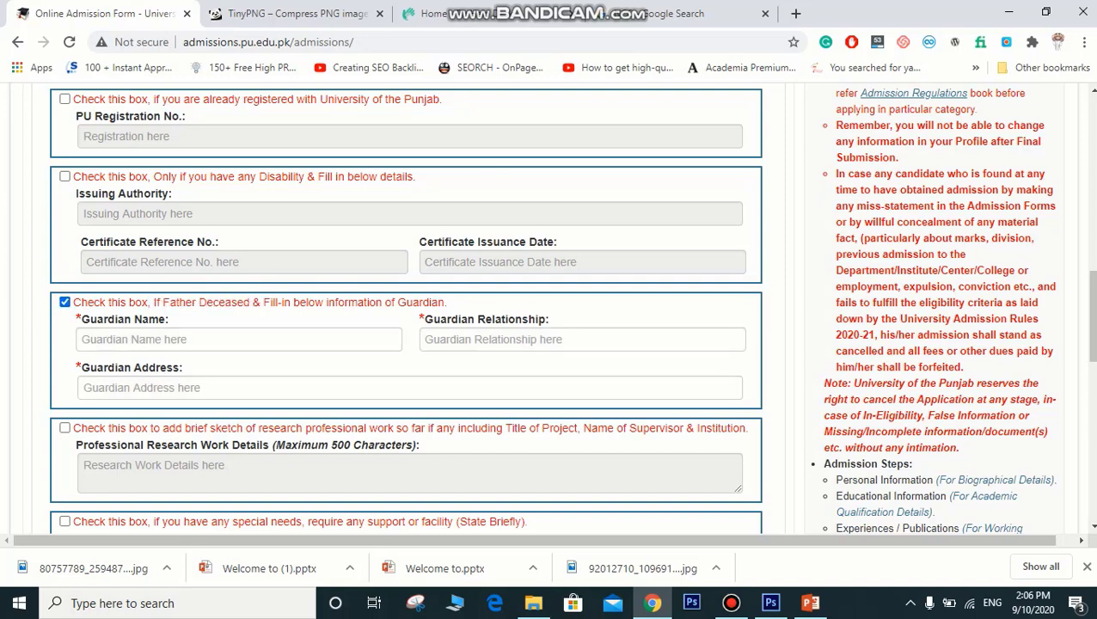
left_click(172, 339)
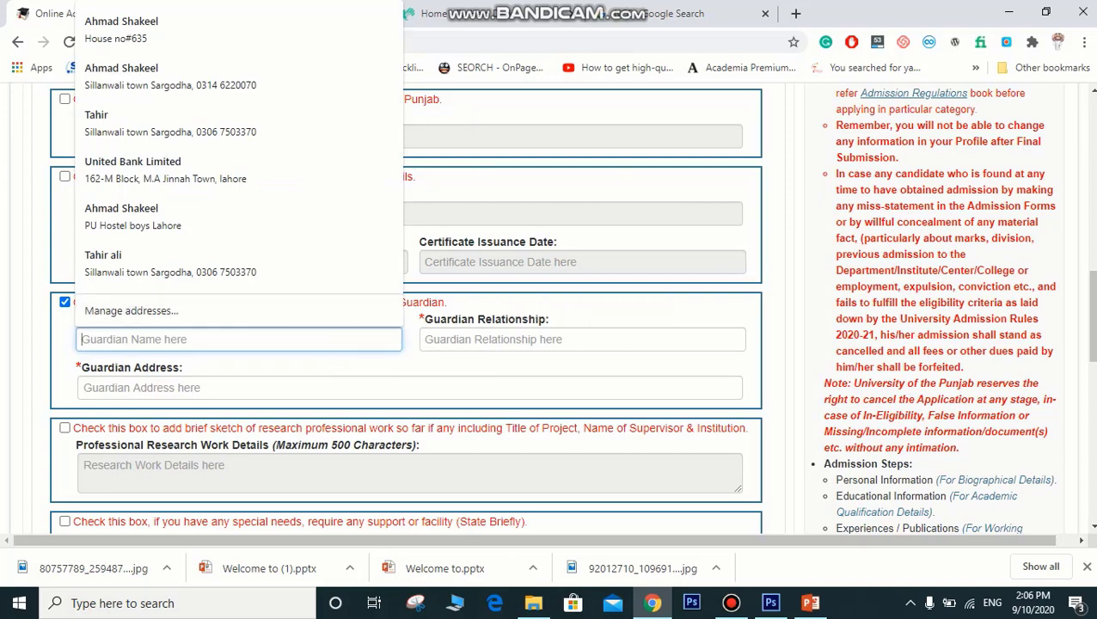
left_click(65, 303)
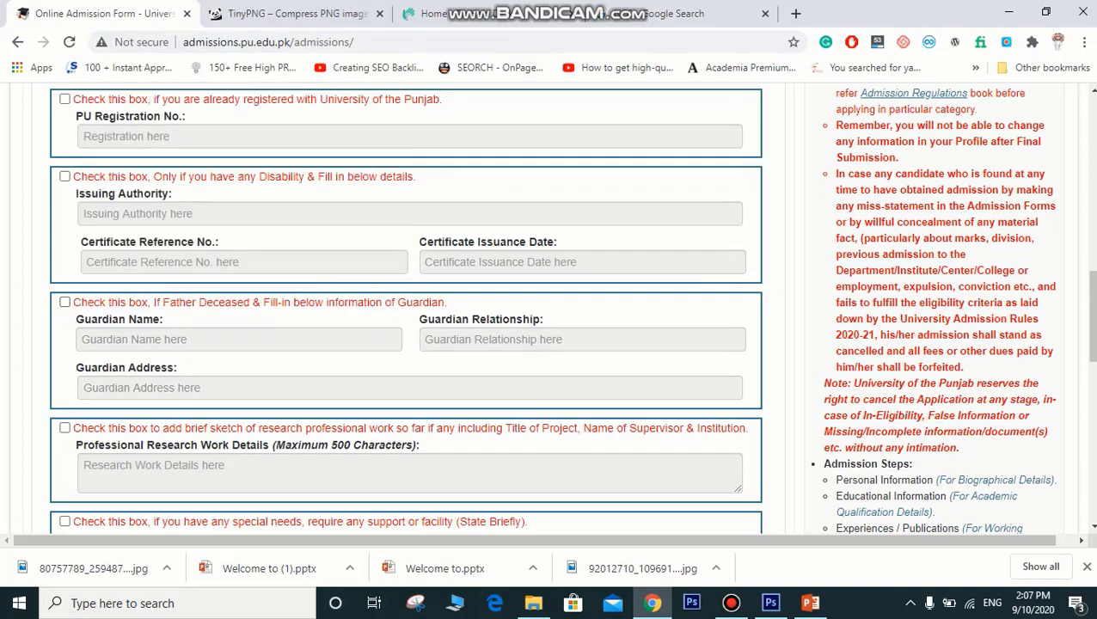
scroll(1090, 318, "down", 1)
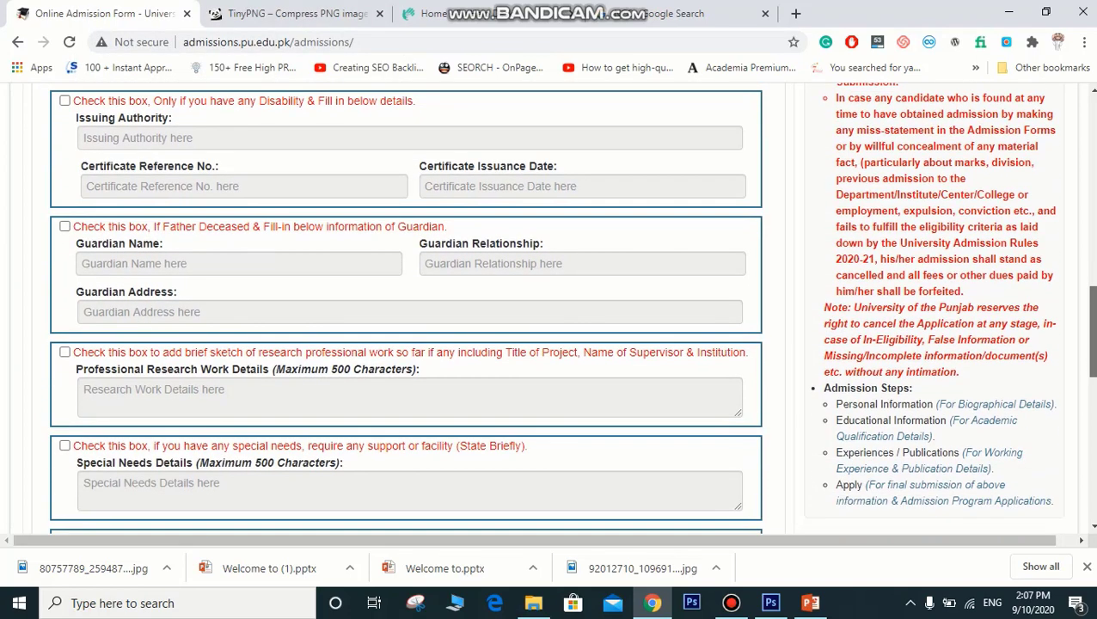
scroll(1090, 318, "down", 1)
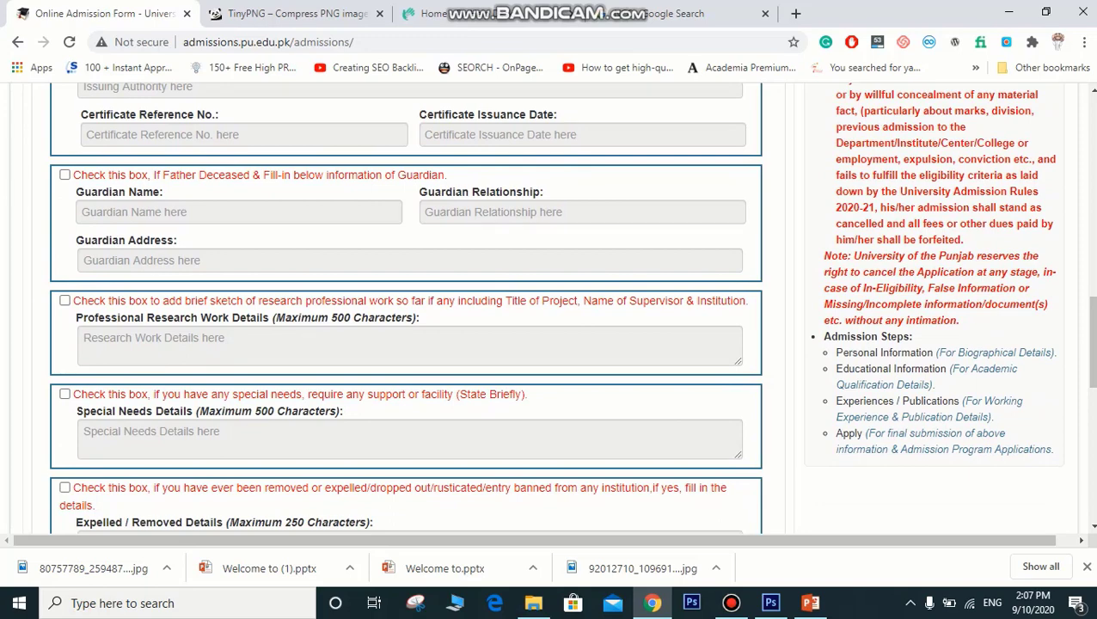
scroll(1090, 344, "down", 2)
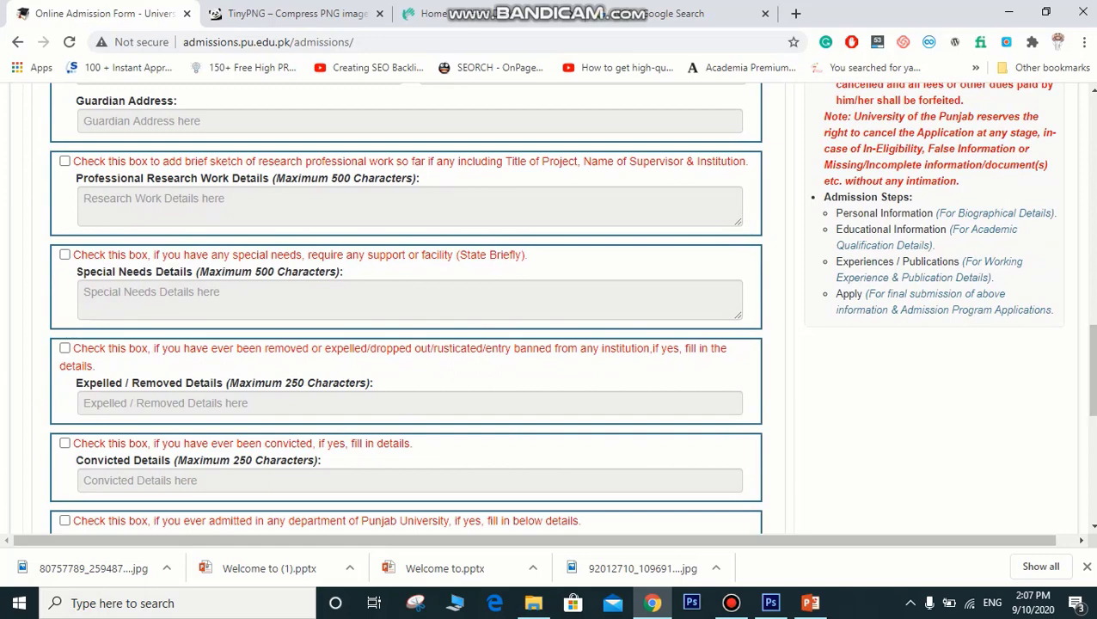
left_click_drag(183, 254, 238, 254)
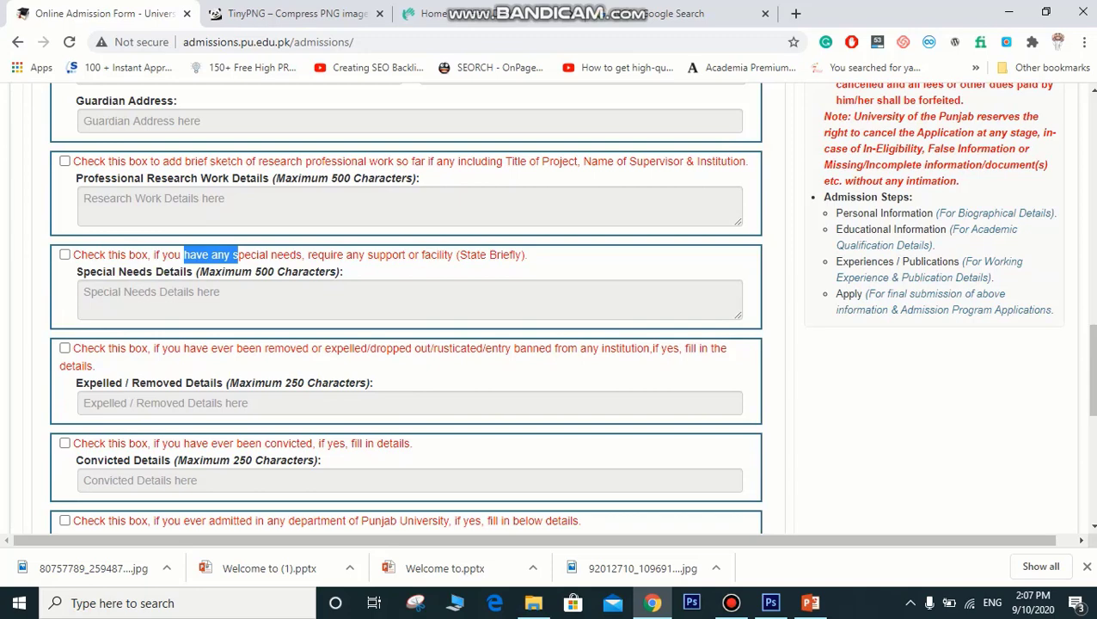
left_click(65, 255)
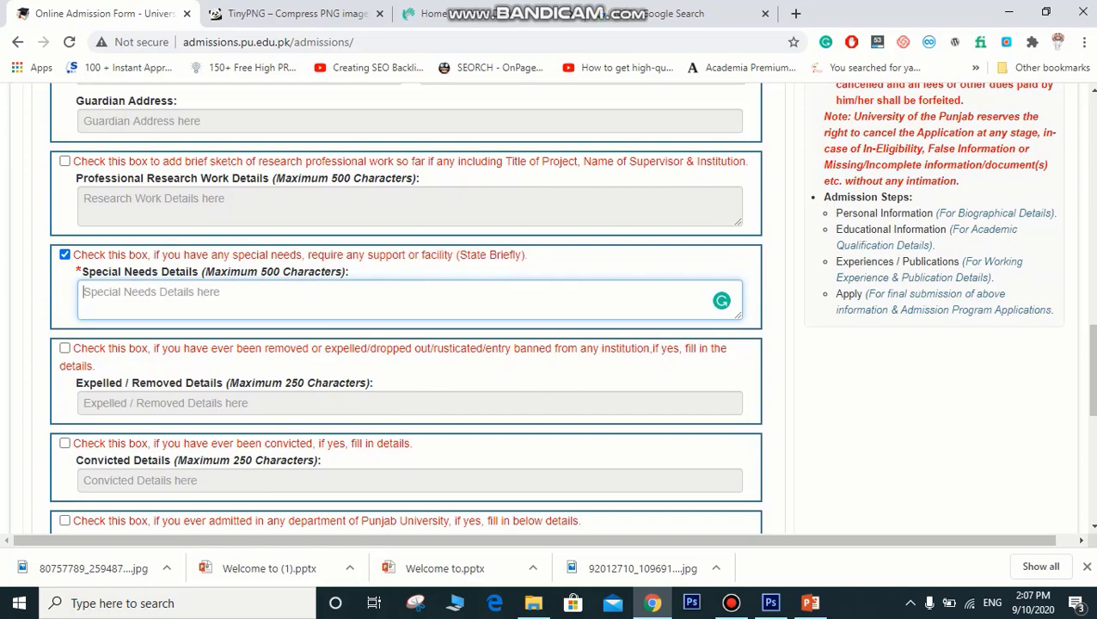
left_click(64, 254)
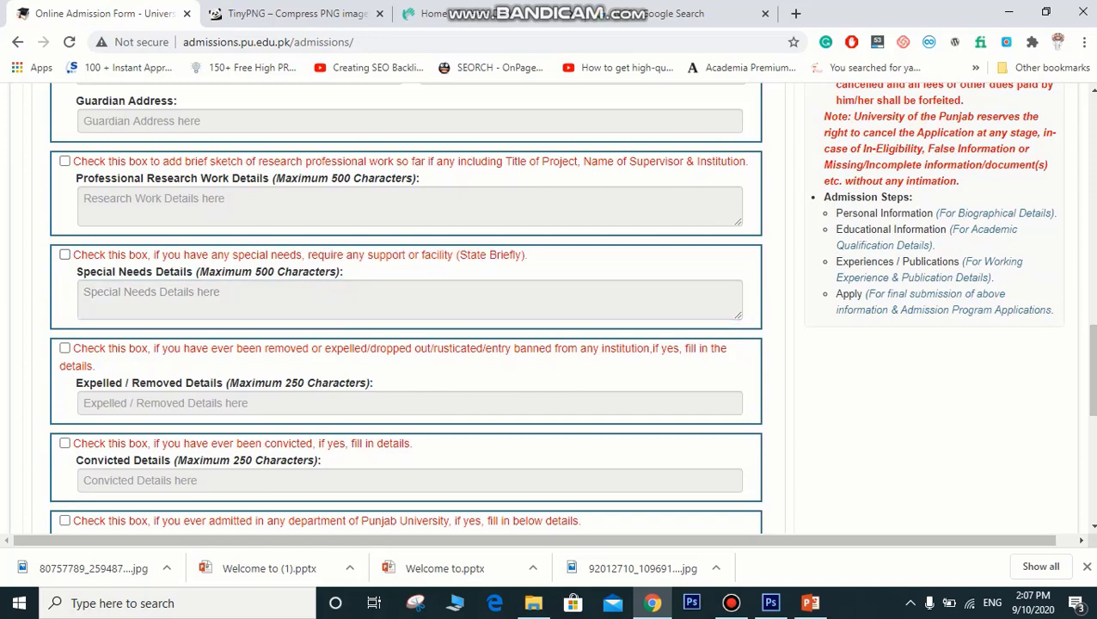
scroll(551, 310, "down", 1)
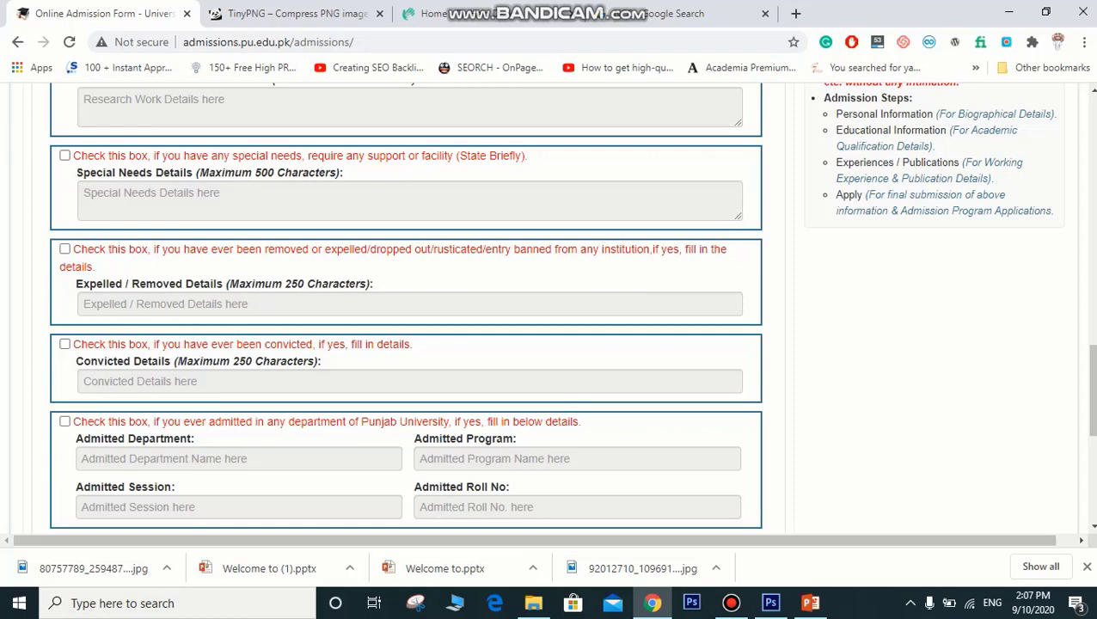
Step: Declare the removed/expelled condition as applicable so its details field becomes required
left_click(65, 248)
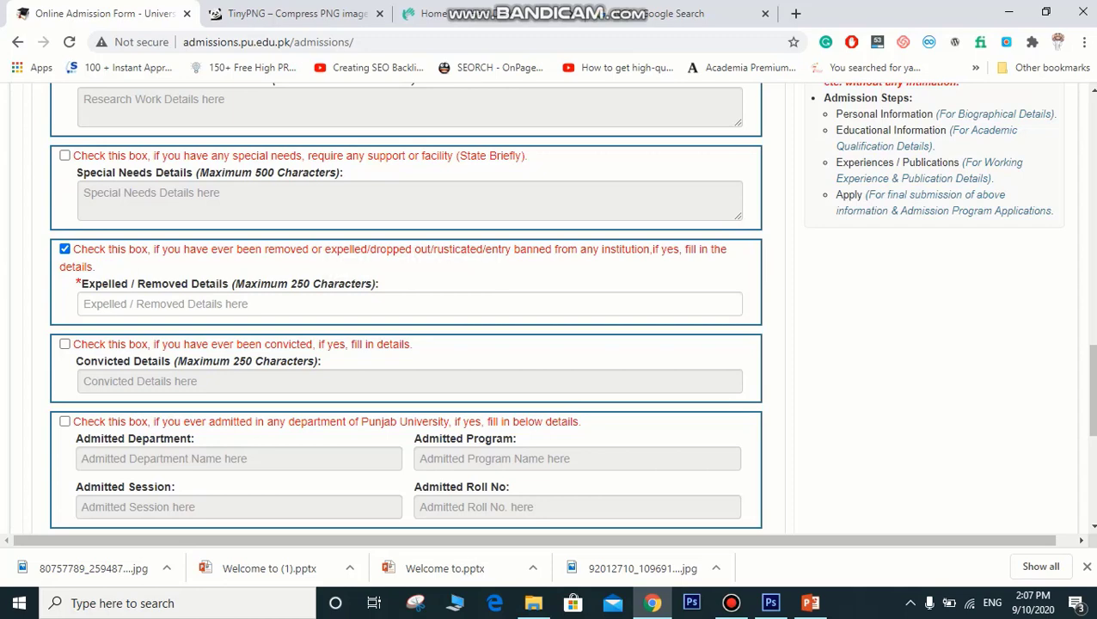
scroll(551, 309, "down", 2)
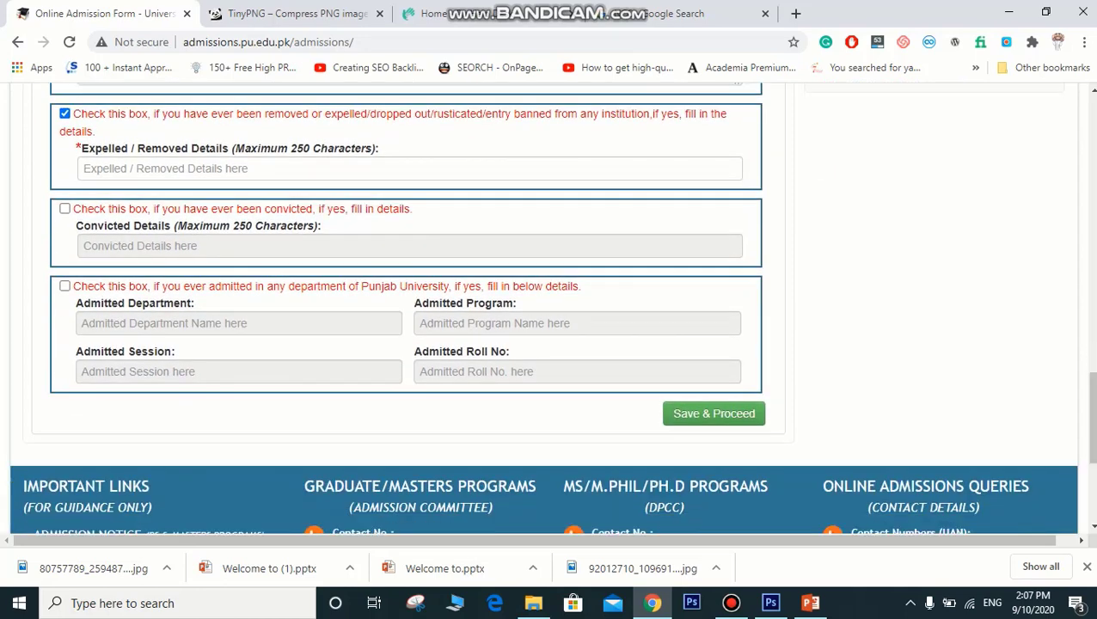
left_click_drag(288, 286, 209, 286)
left_click(351, 287)
left_click(208, 287)
Step: Untick the expelled/removed declaration
scroll(404, 309, "up", 7)
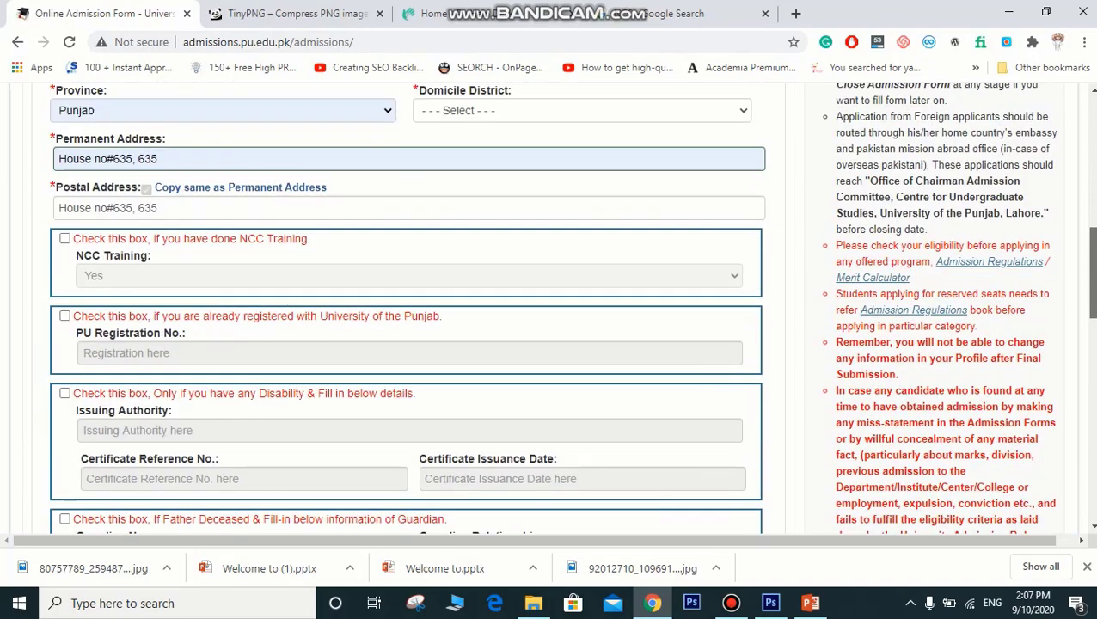
scroll(404, 310, "down", 6)
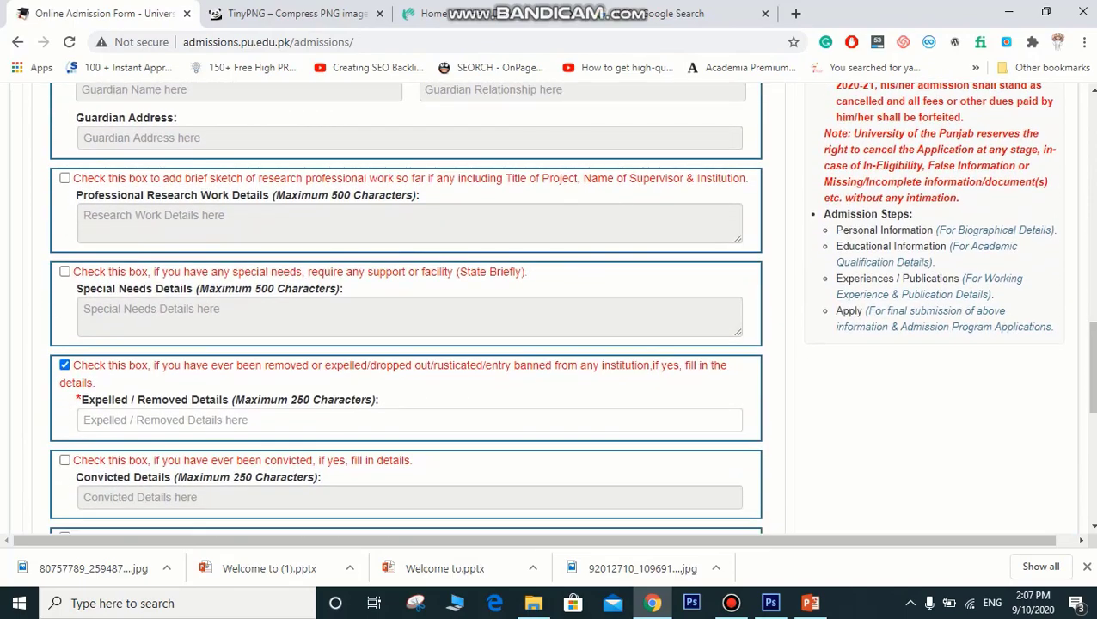
left_click(65, 366)
scroll(65, 365, "up", 8)
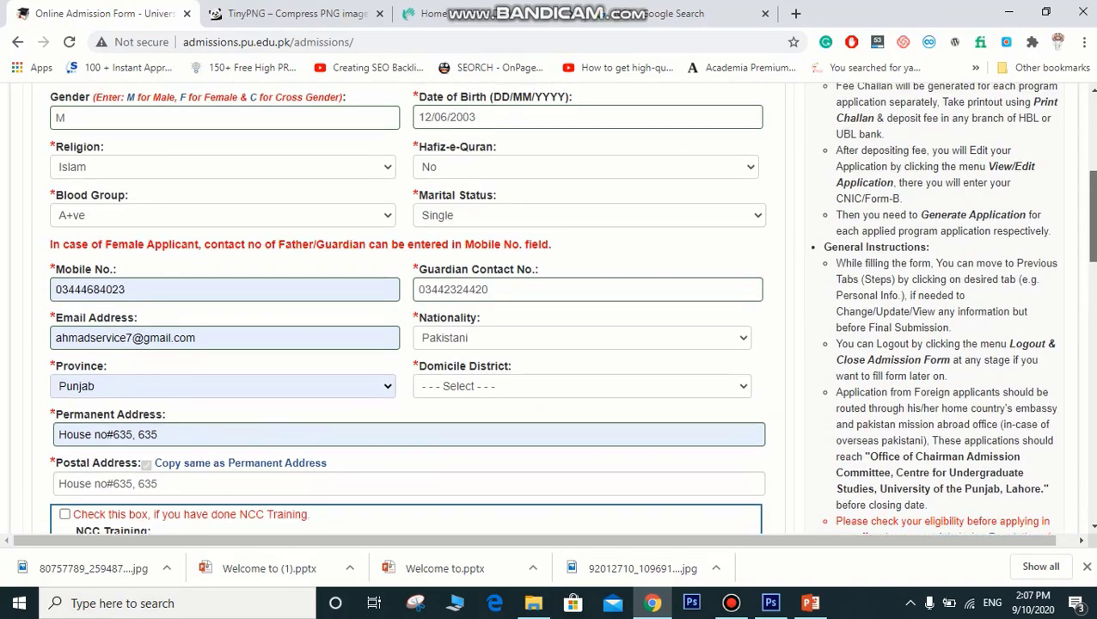
scroll(404, 310, "down", 4)
scroll(404, 310, "up", 2)
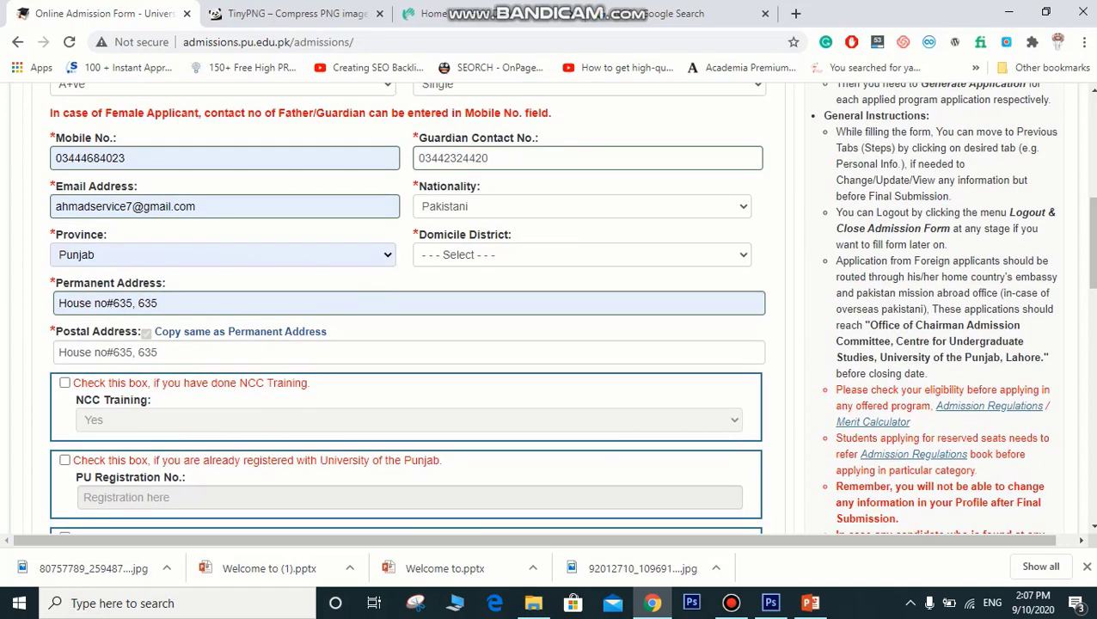
Step: Set the Domicile District to Lahore and save the personal information
left_click(582, 256)
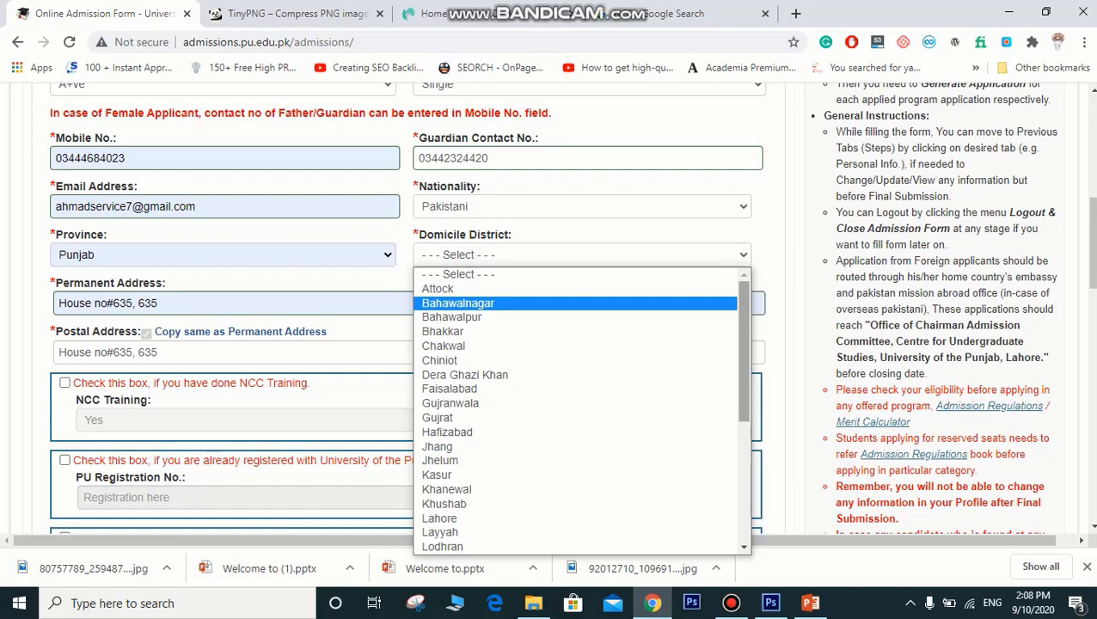
left_click_drag(743, 361, 743, 462)
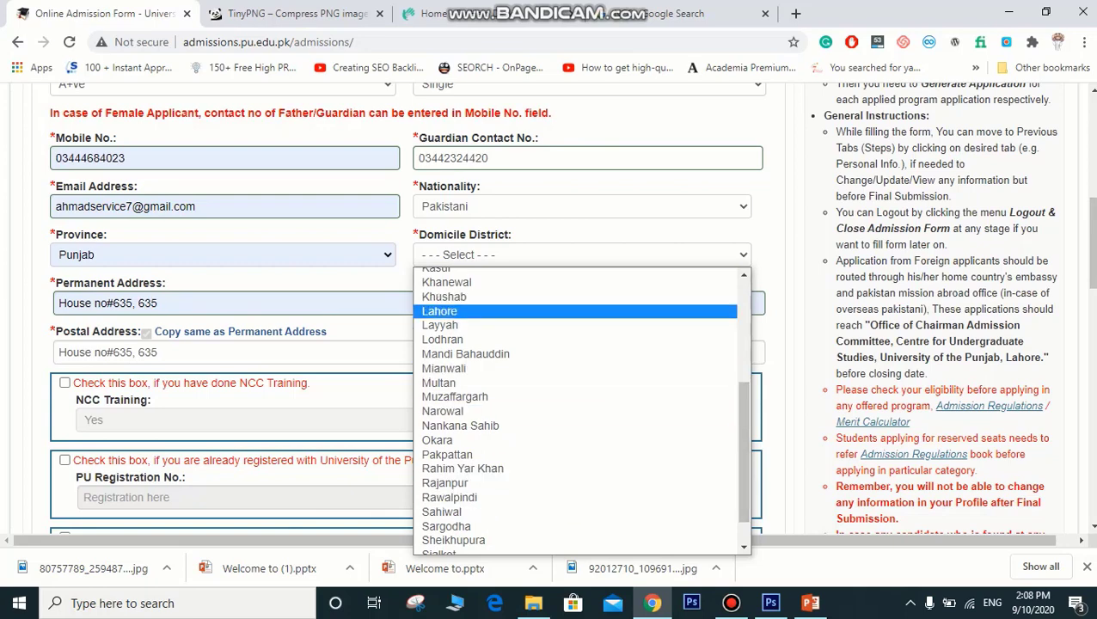
left_click(439, 310)
scroll(440, 310, "up", 5)
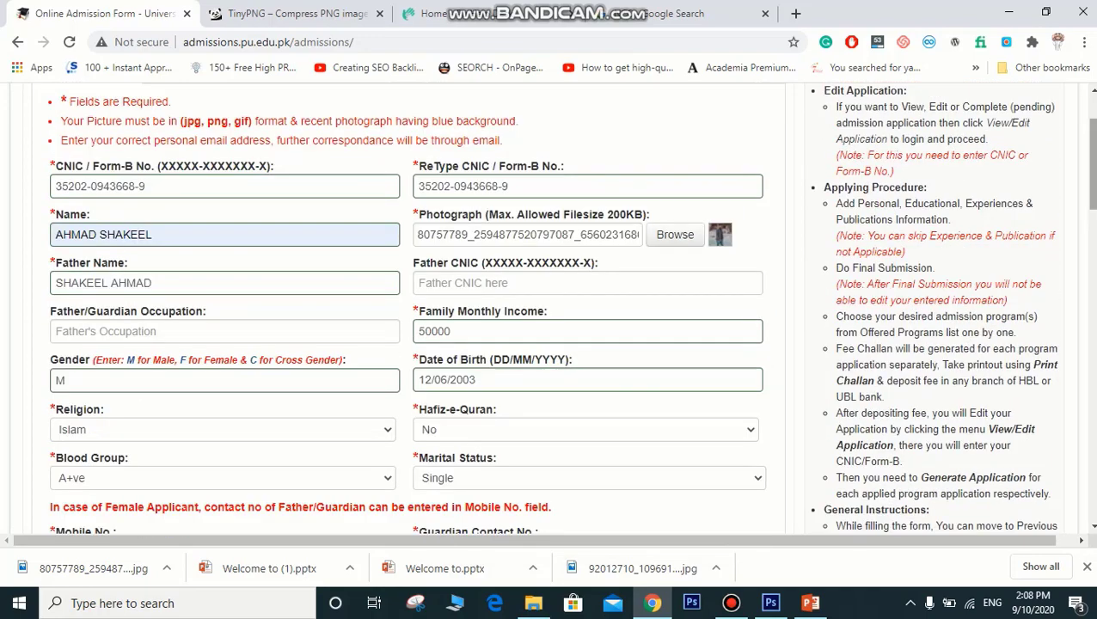
left_click_drag(1092, 163, 1092, 450)
left_click(714, 251)
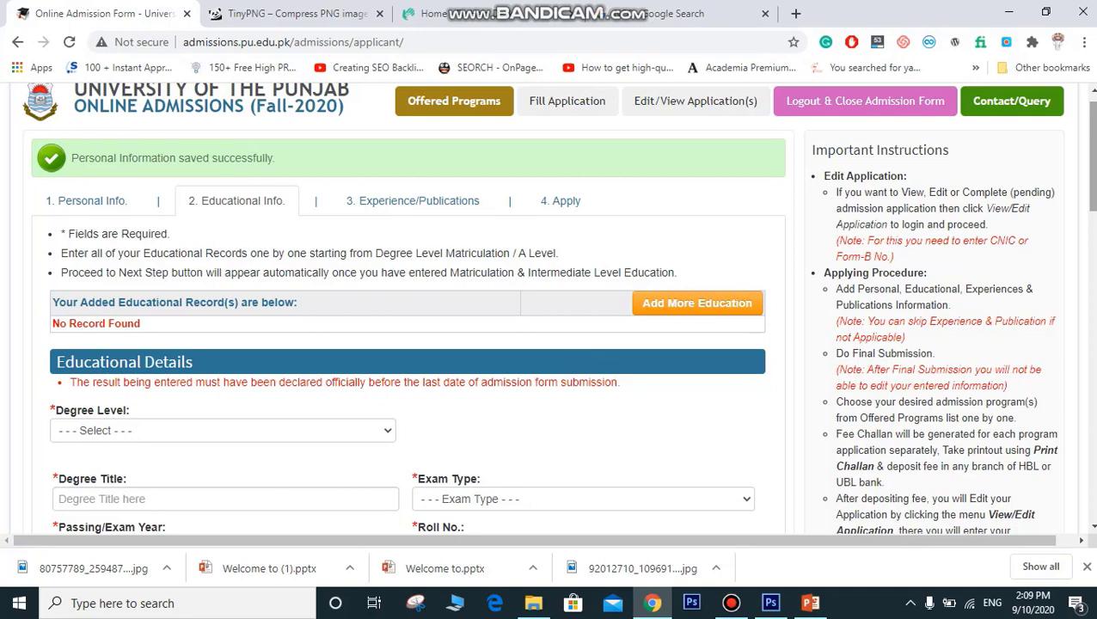
Step: Add another education entry with degree level 'Matriculation / O Level or Equivalent'
scroll(408, 344, "down", 6)
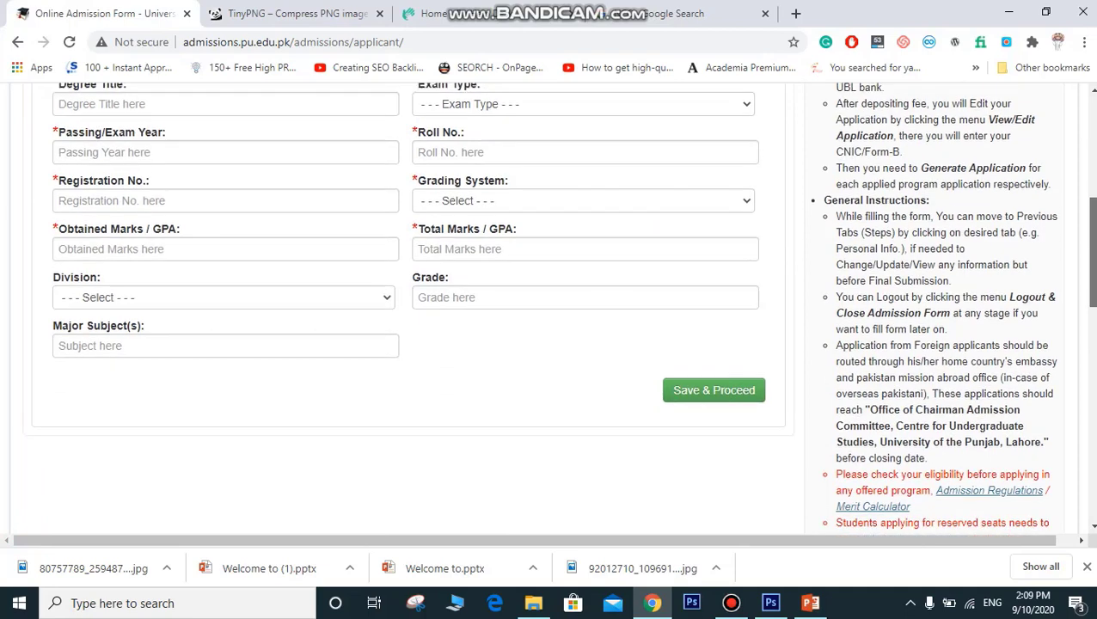
scroll(408, 344, "up", 5)
left_click(697, 223)
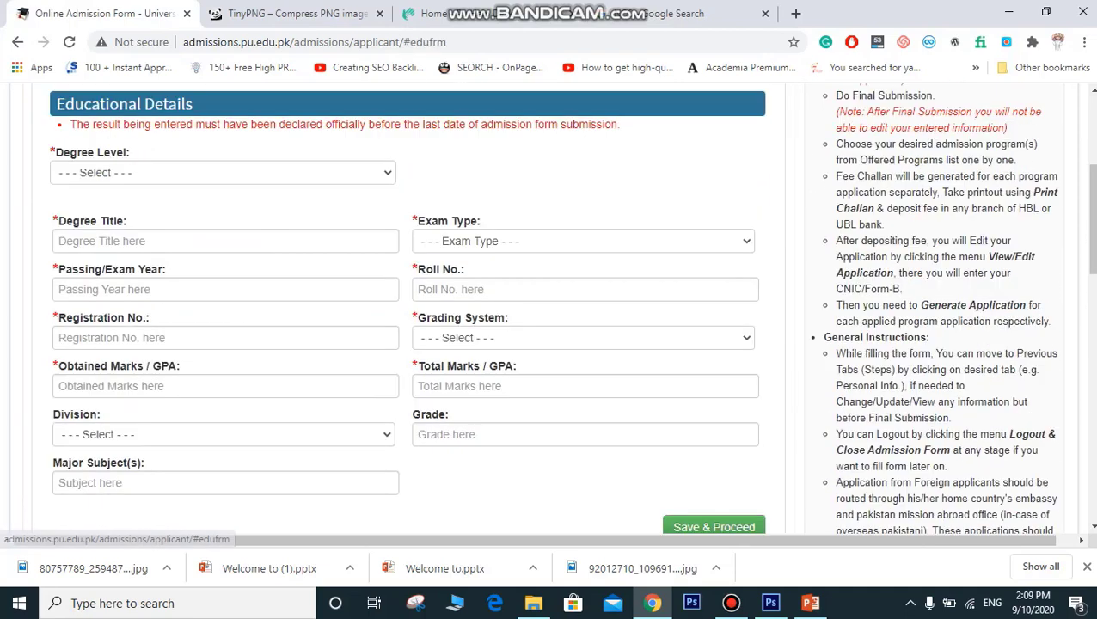
left_click(223, 173)
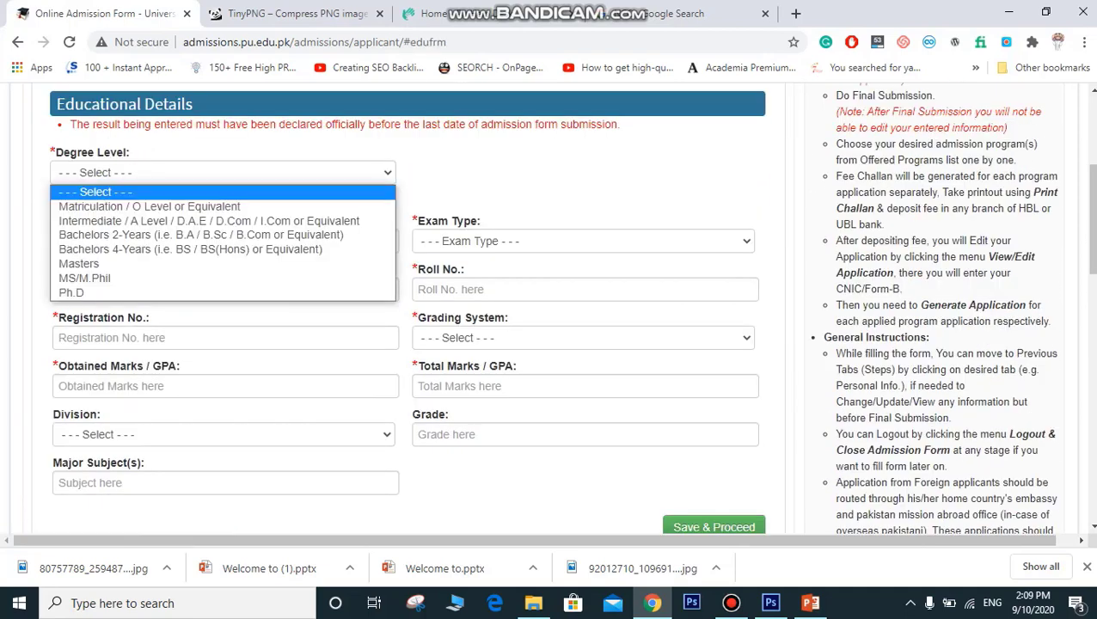
left_click(149, 206)
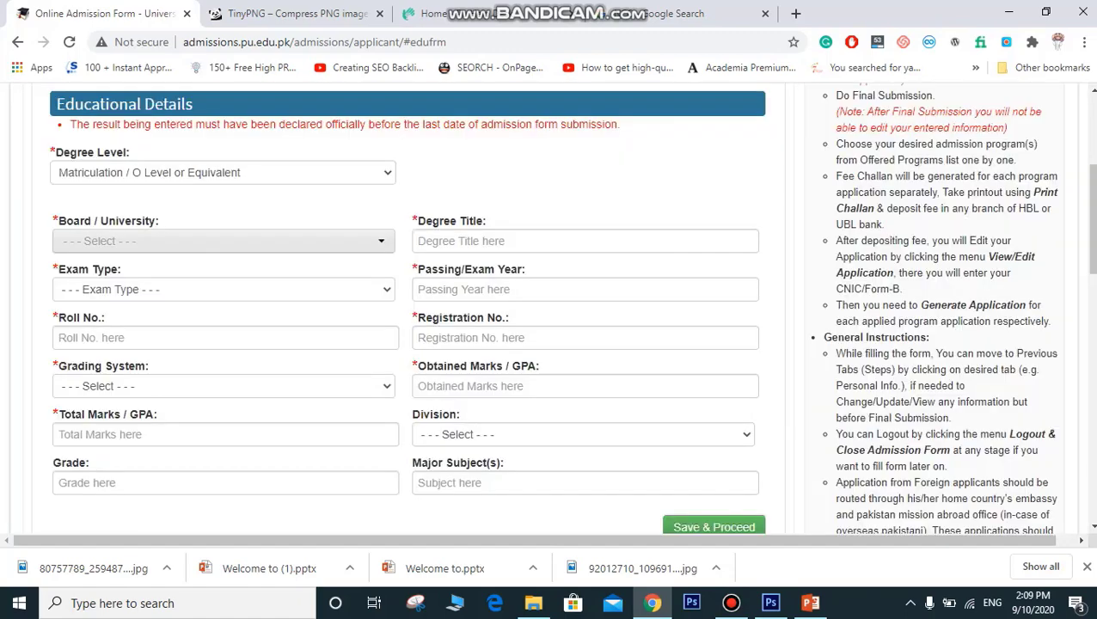
Step: Set board BISE Sargodha, degree title Matric With Science and exam type Annual
left_click(223, 241)
type("sar")
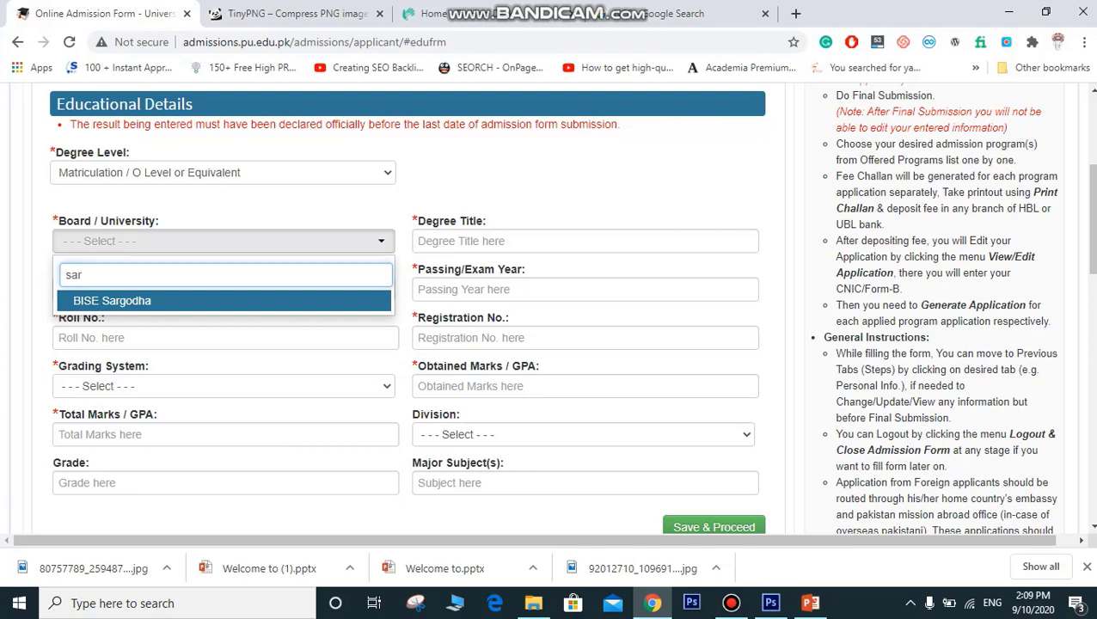
key("Return")
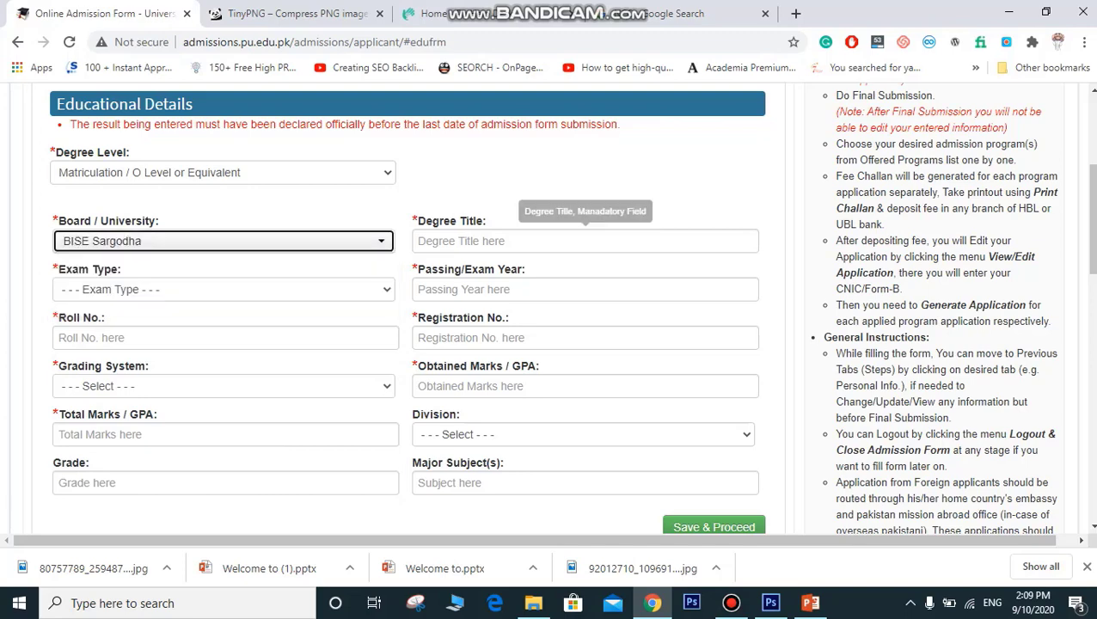
left_click(585, 241)
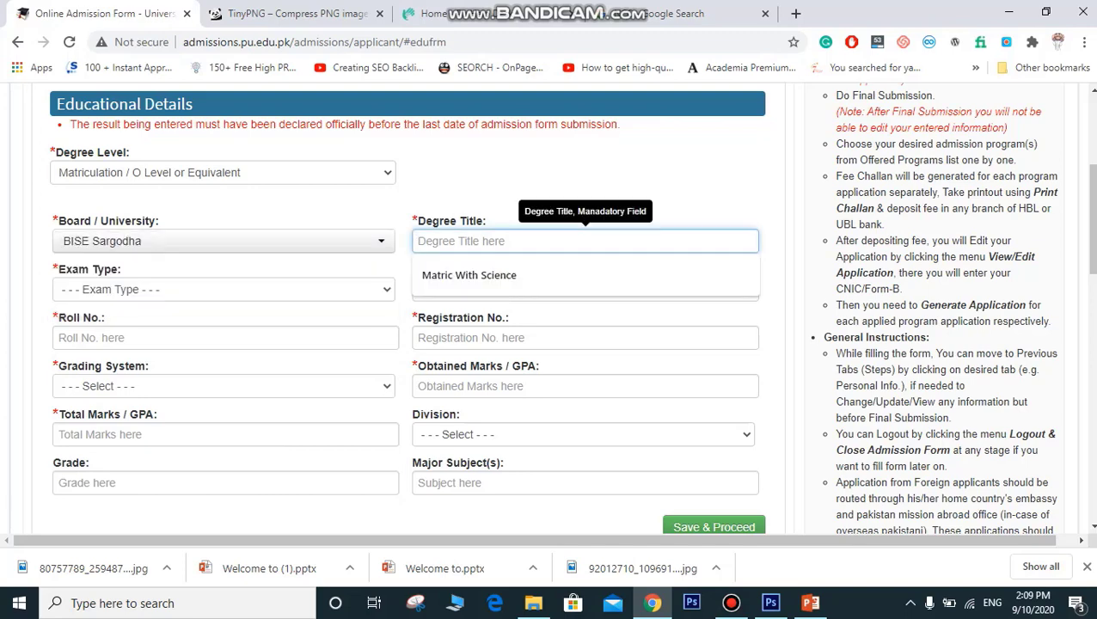
left_click(469, 275)
left_click(224, 290)
left_click(223, 323)
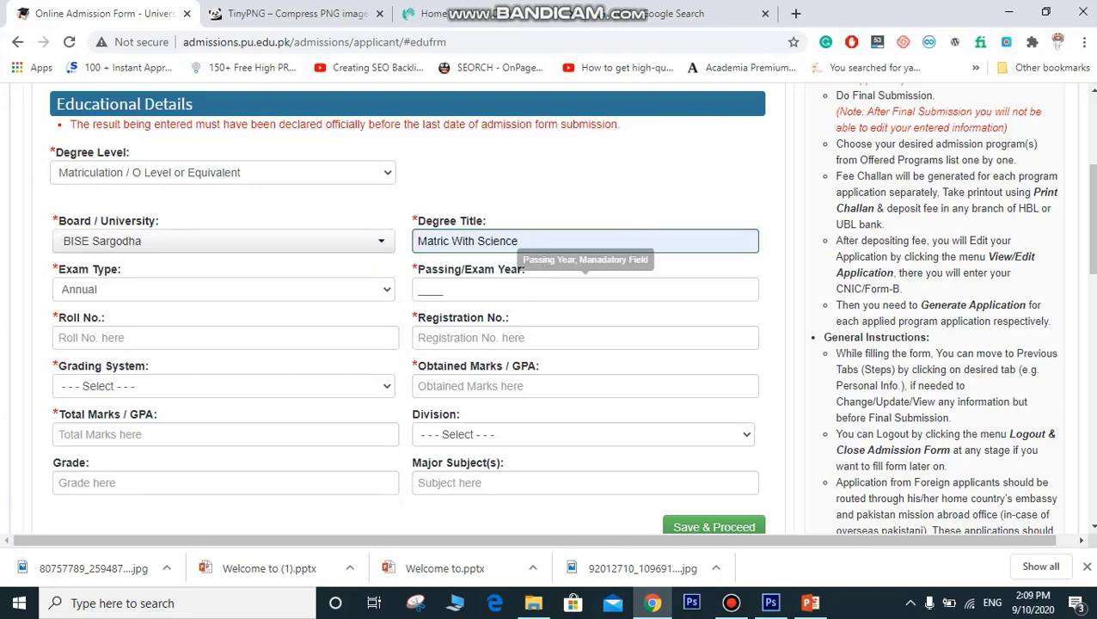
Step: Enter passing year 2016 plus the student's roll and registration numbers
left_click(550, 290)
type("2016")
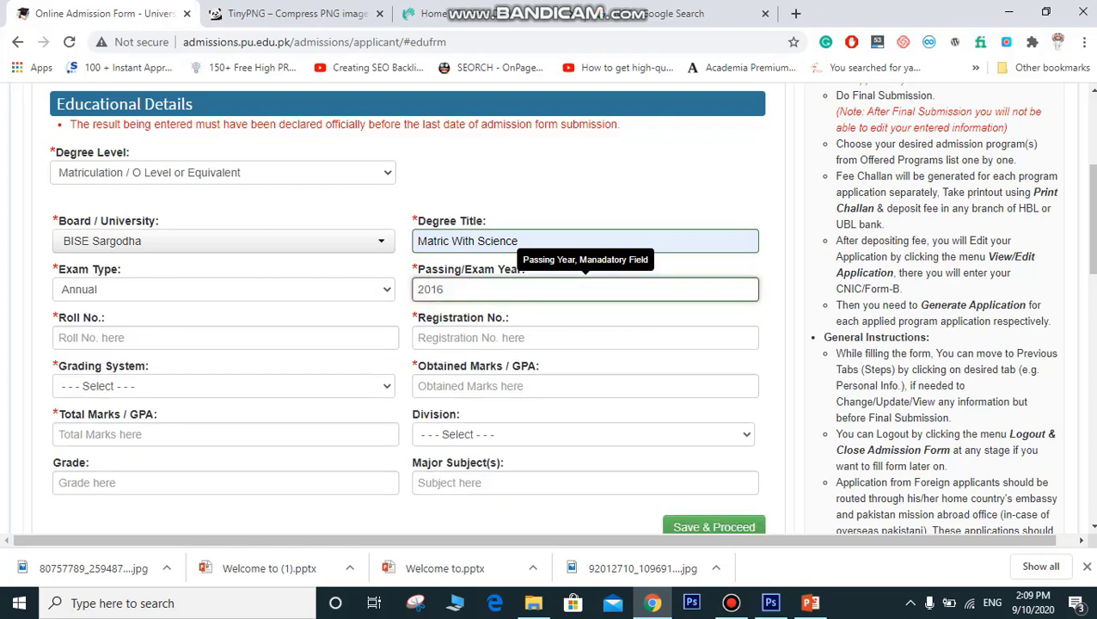
key("Tab")
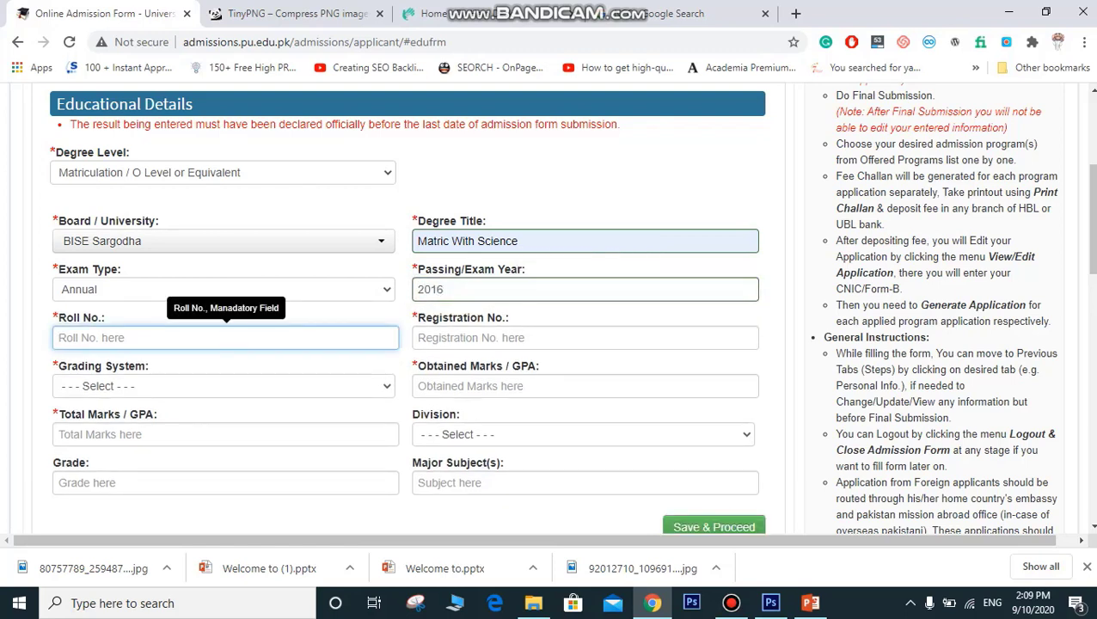
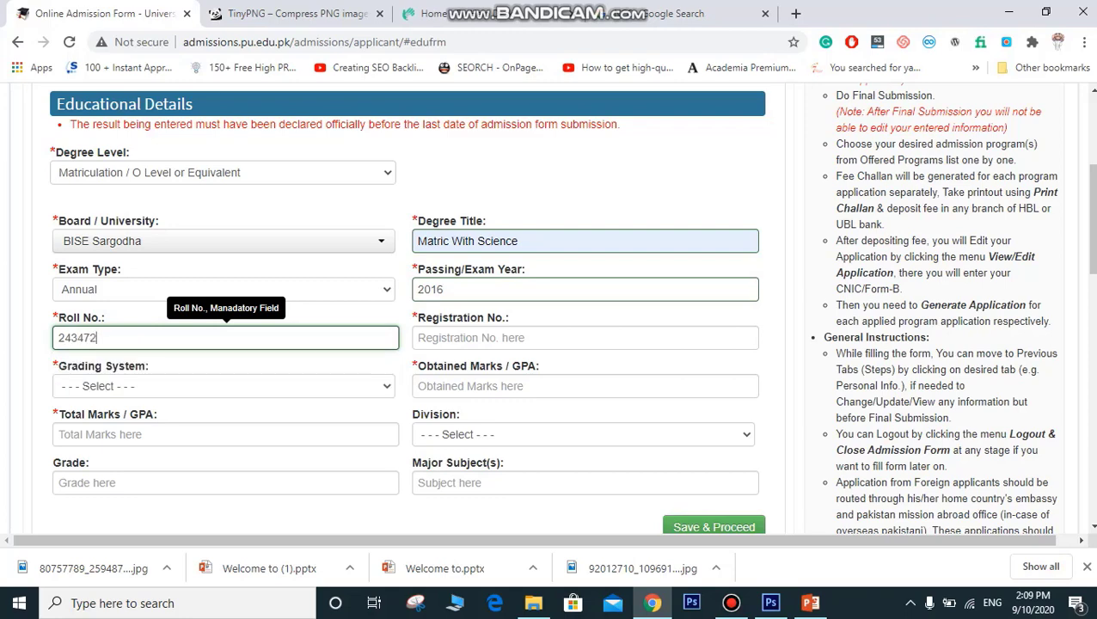
key("Tab")
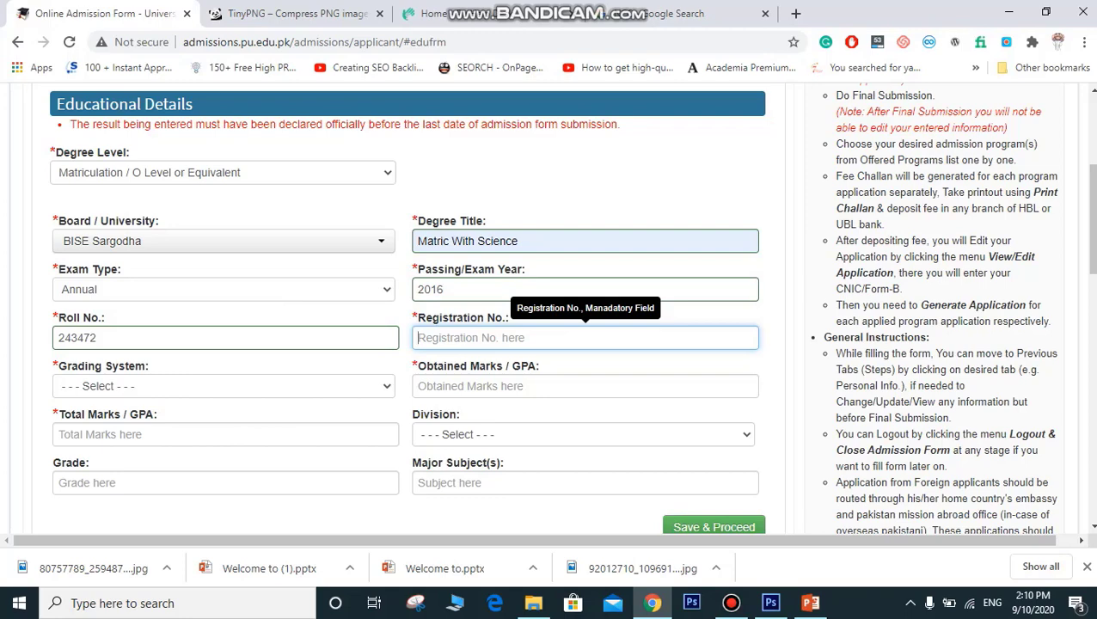
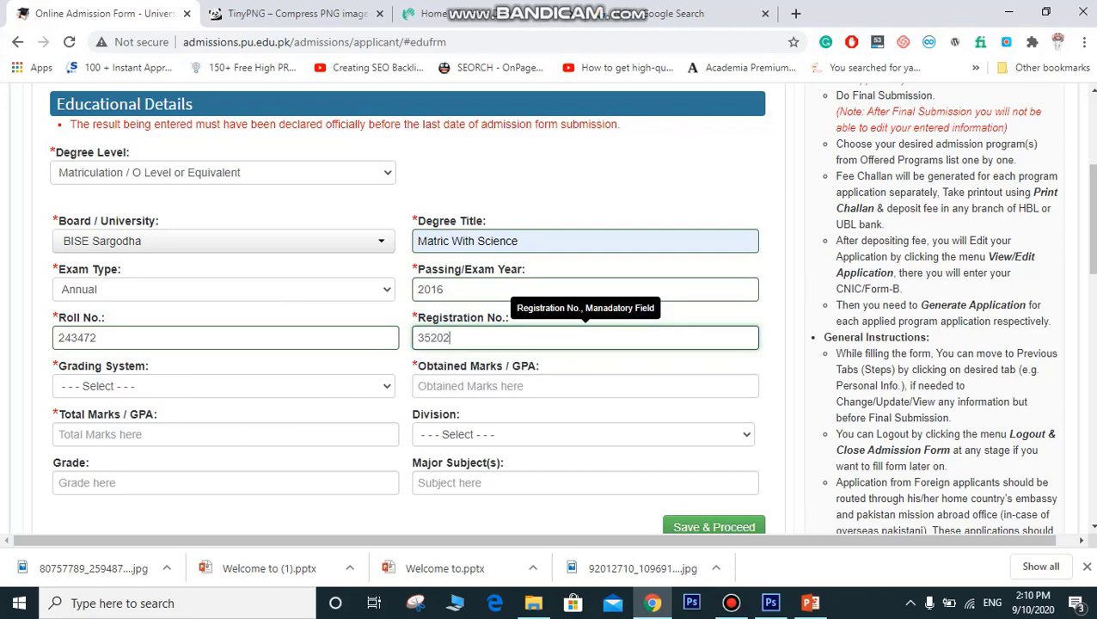
Step: Choose the Marks grading system and enter 949 obtained out of 1100
left_click(223, 386)
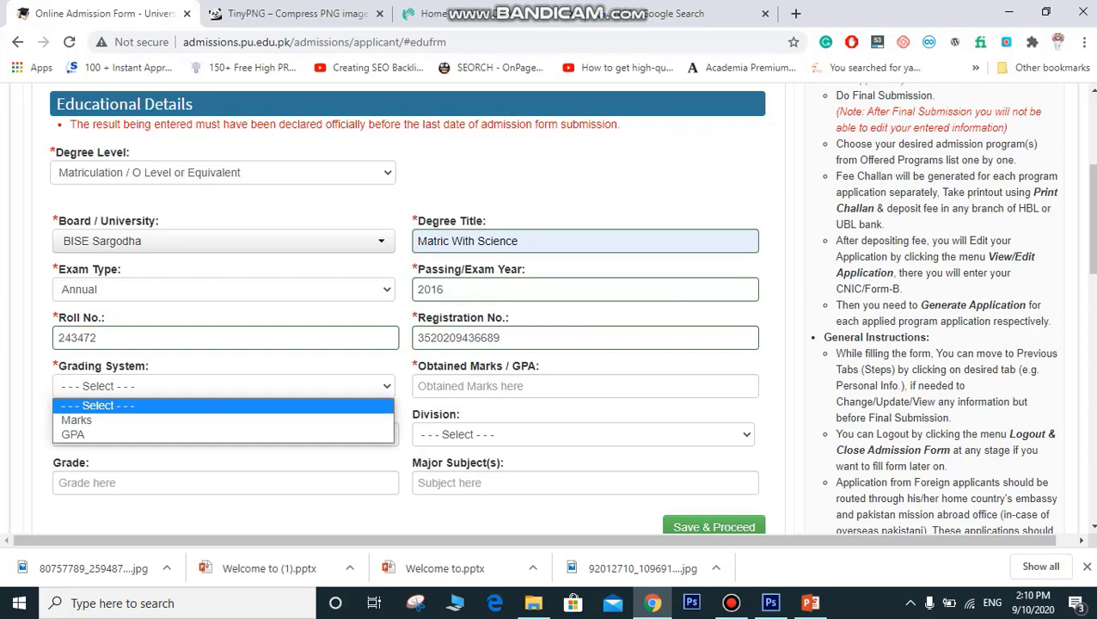
left_click(155, 420)
left_click(551, 386)
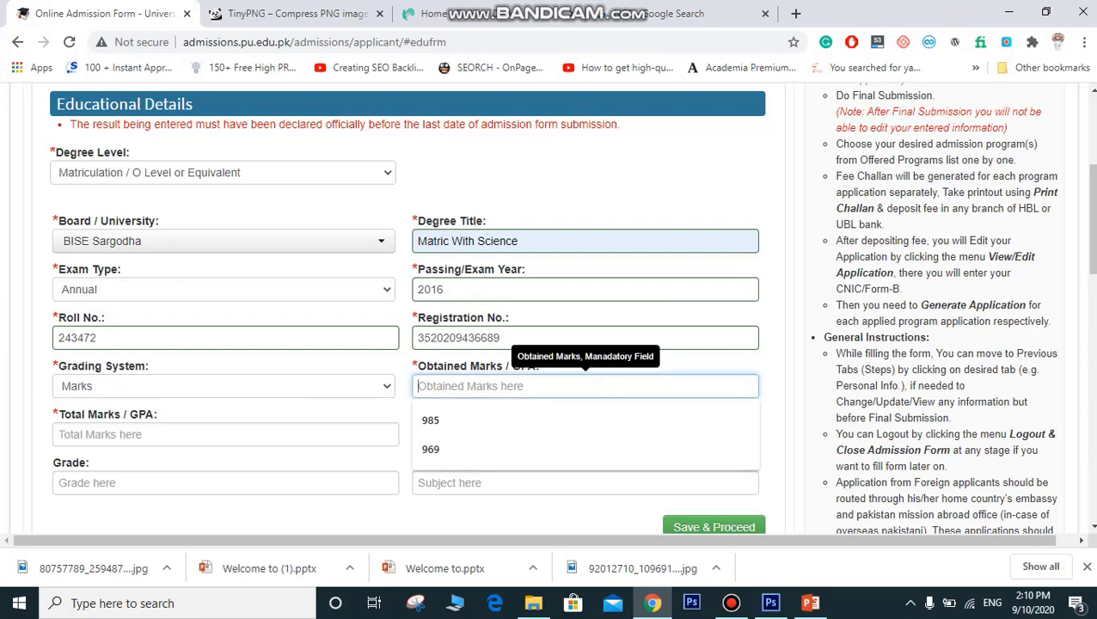
type("949")
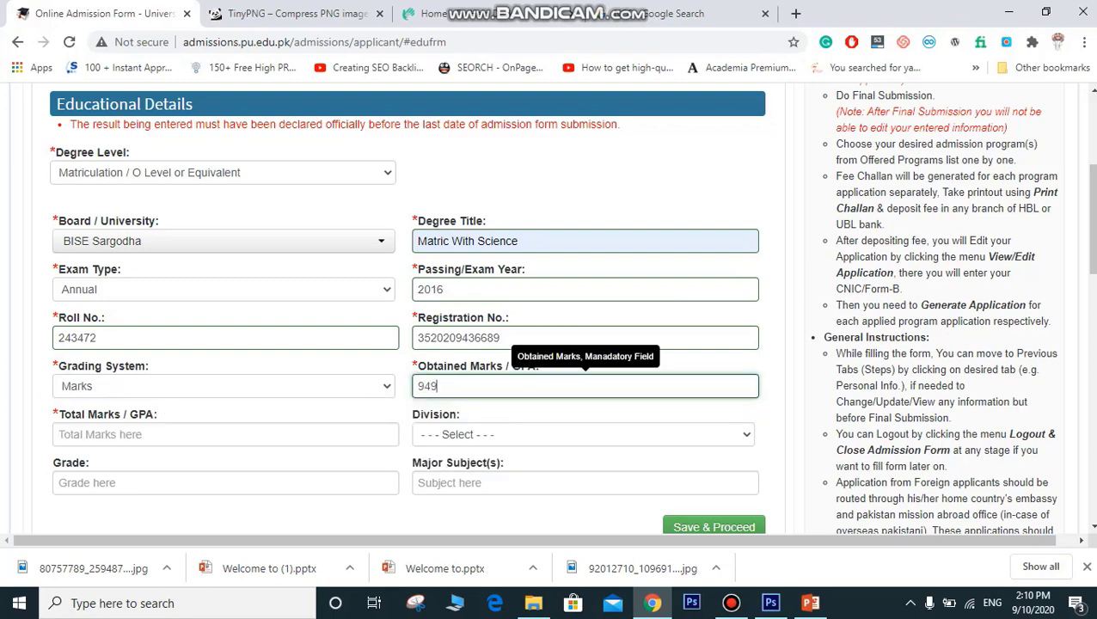
key("Tab")
type("1100")
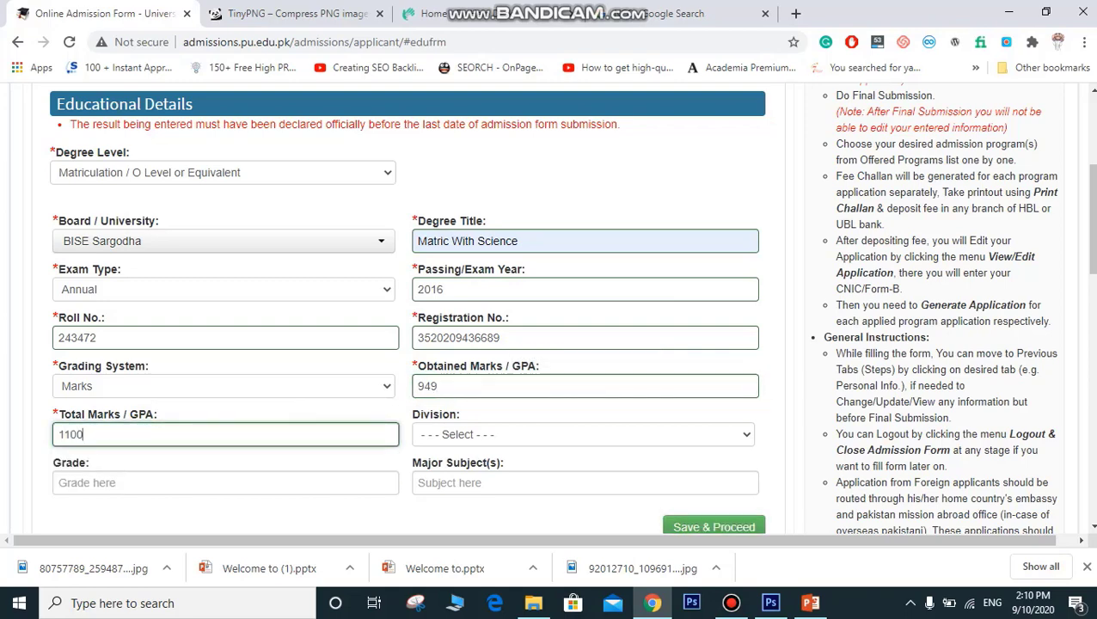
Step: Set division First, grade A+, subjects Computer Chemistry Physics, and save the record
left_click(583, 434)
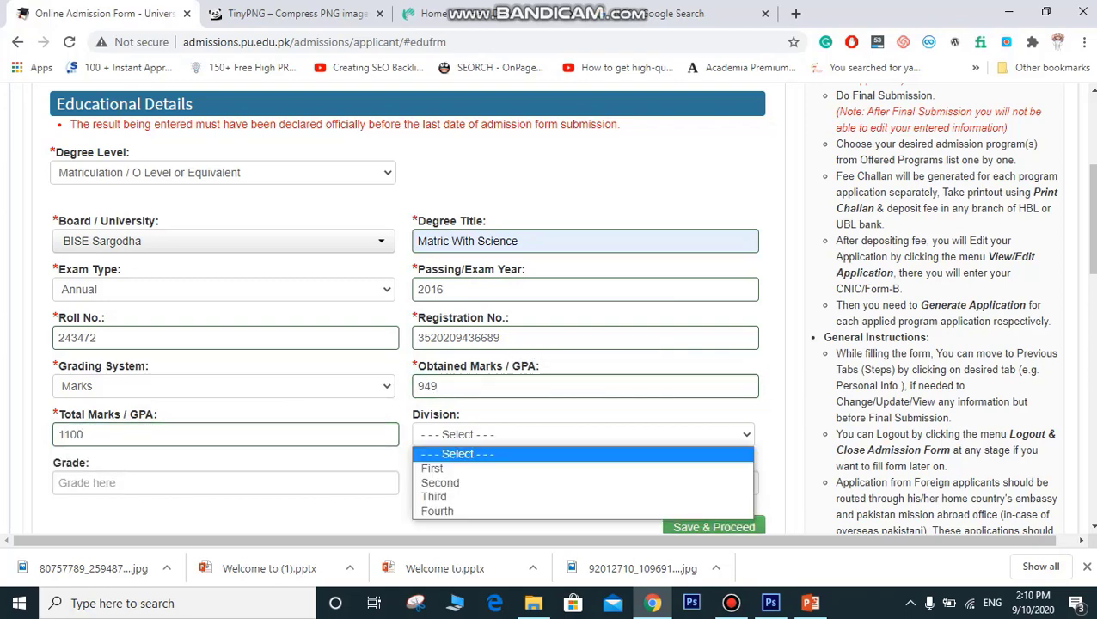
left_click(482, 468)
left_click(225, 483)
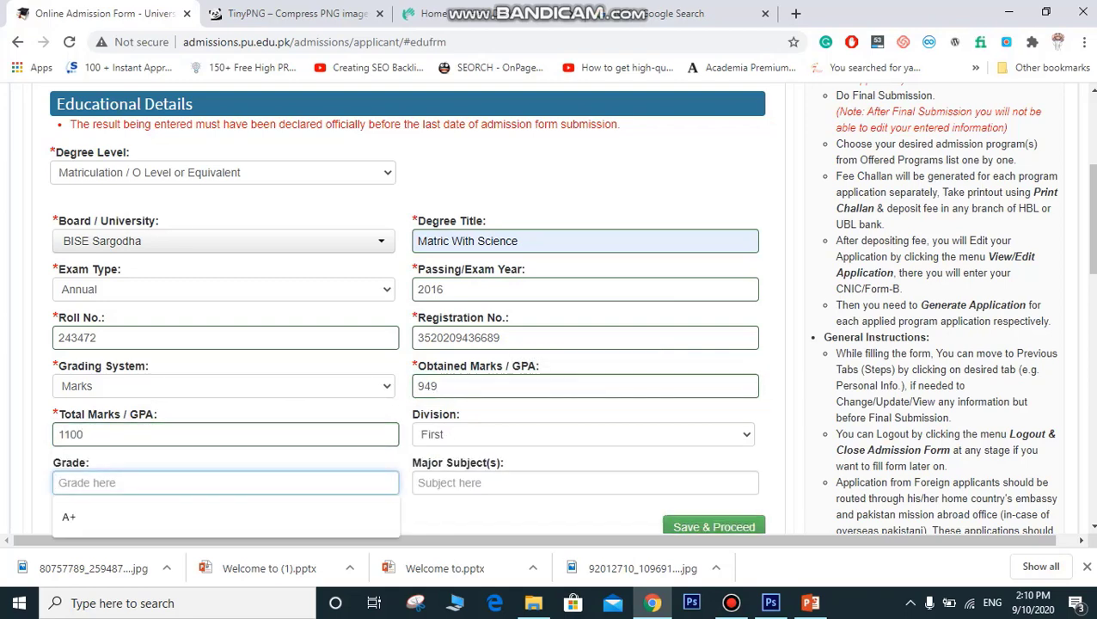
left_click(69, 517)
left_click(585, 483)
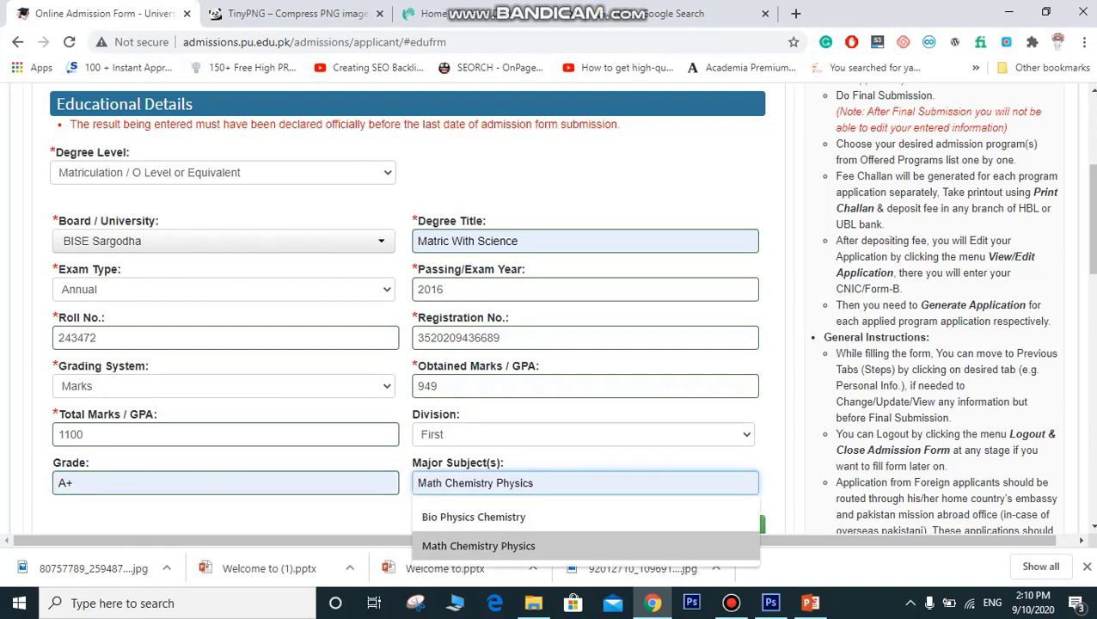
key("Return")
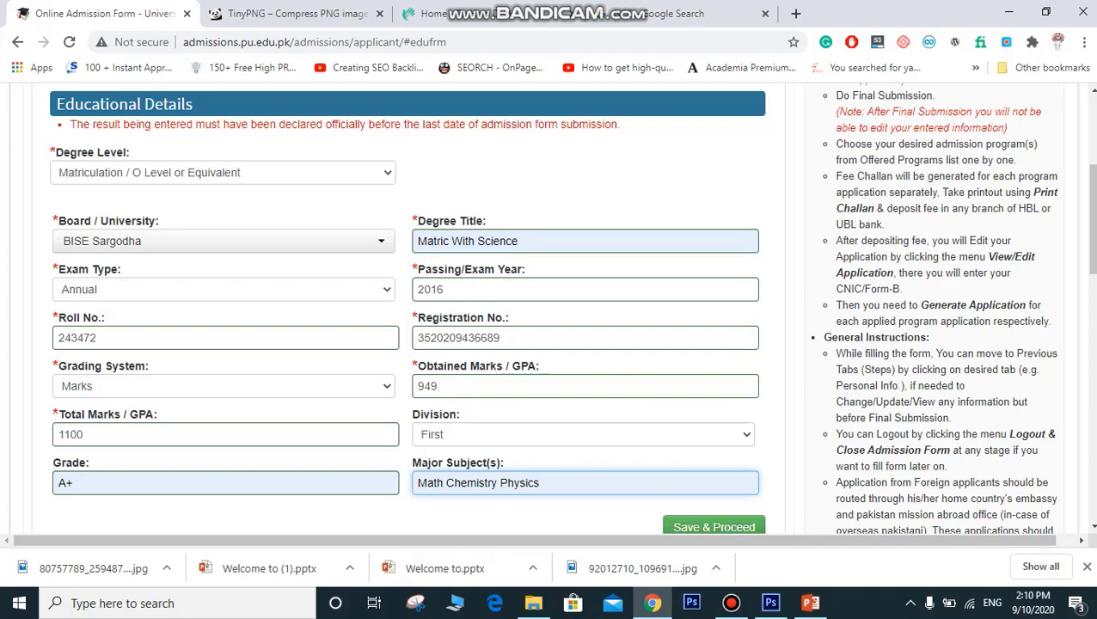
double_click(431, 483)
key("BackSpace")
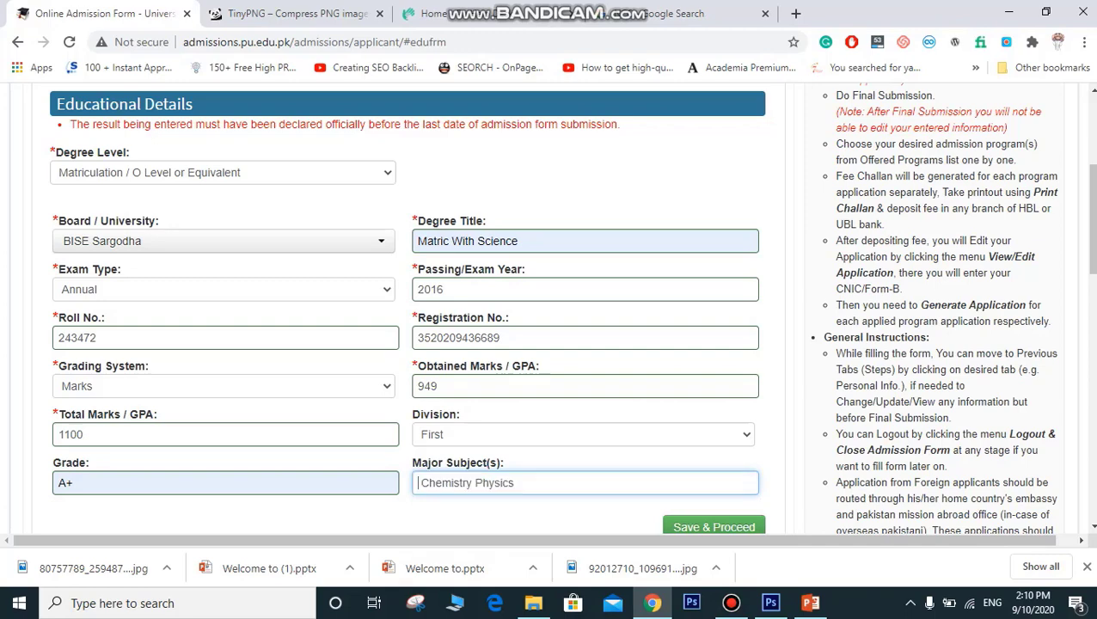
type("Comp ")
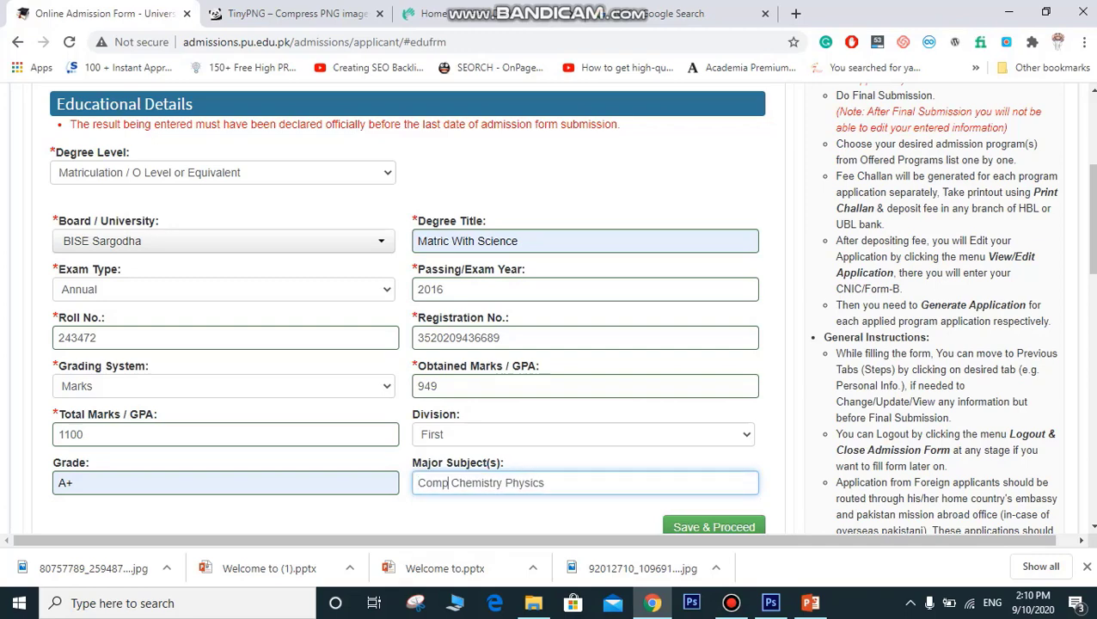
type("uter")
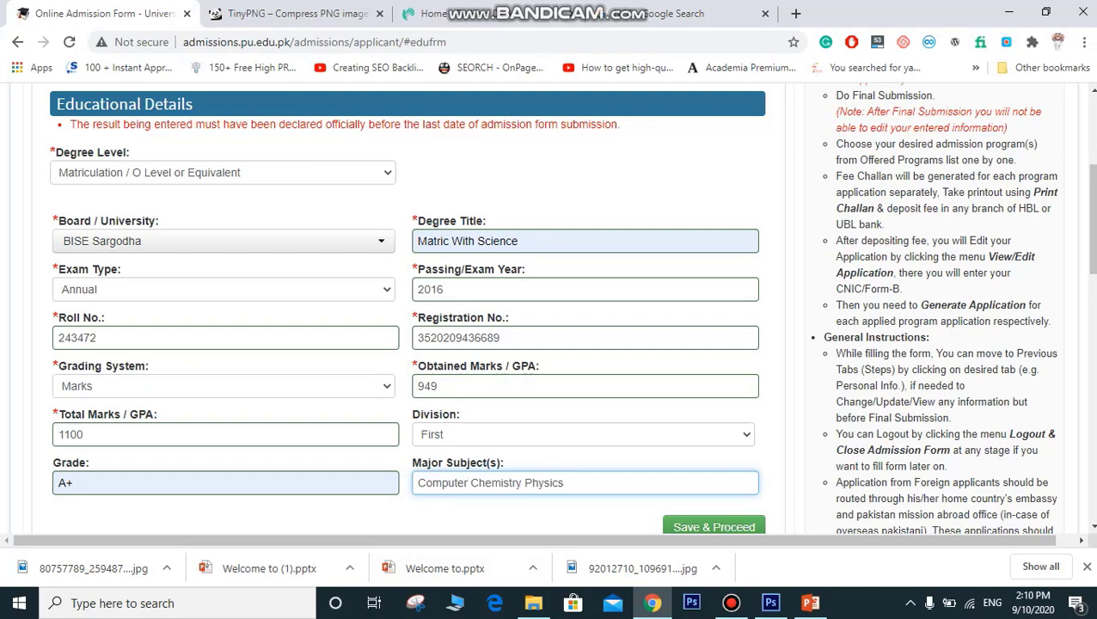
key("Return")
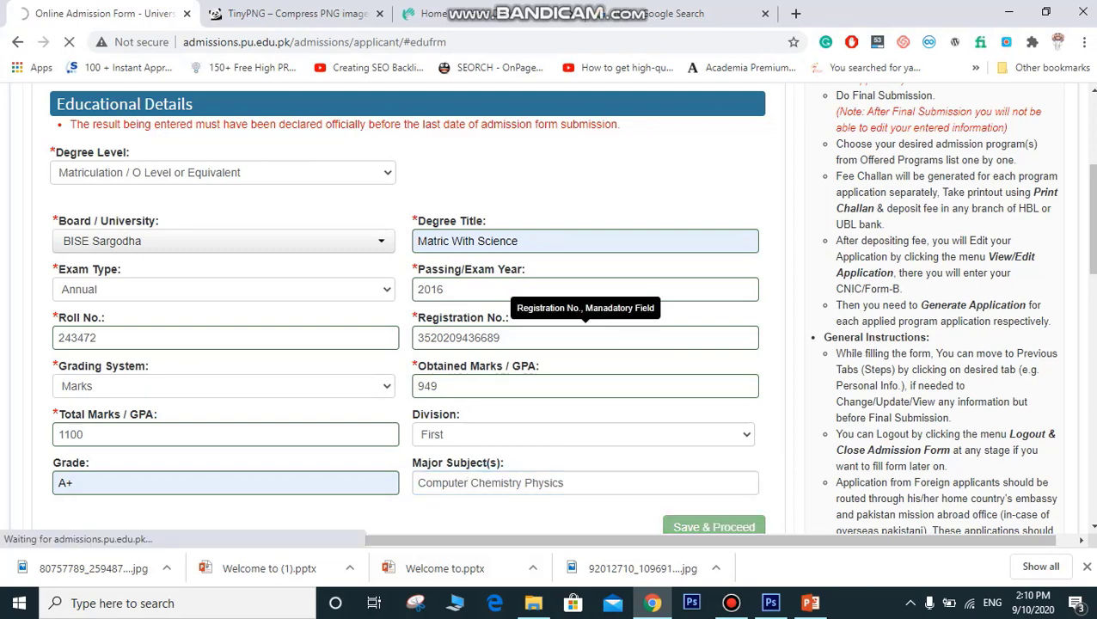
Step: Choose 'Intermediate / A Level / D.A.E / D.Com / I.Com or Equivalent' as the new record's degree level
left_click_drag(159, 399, 258, 468)
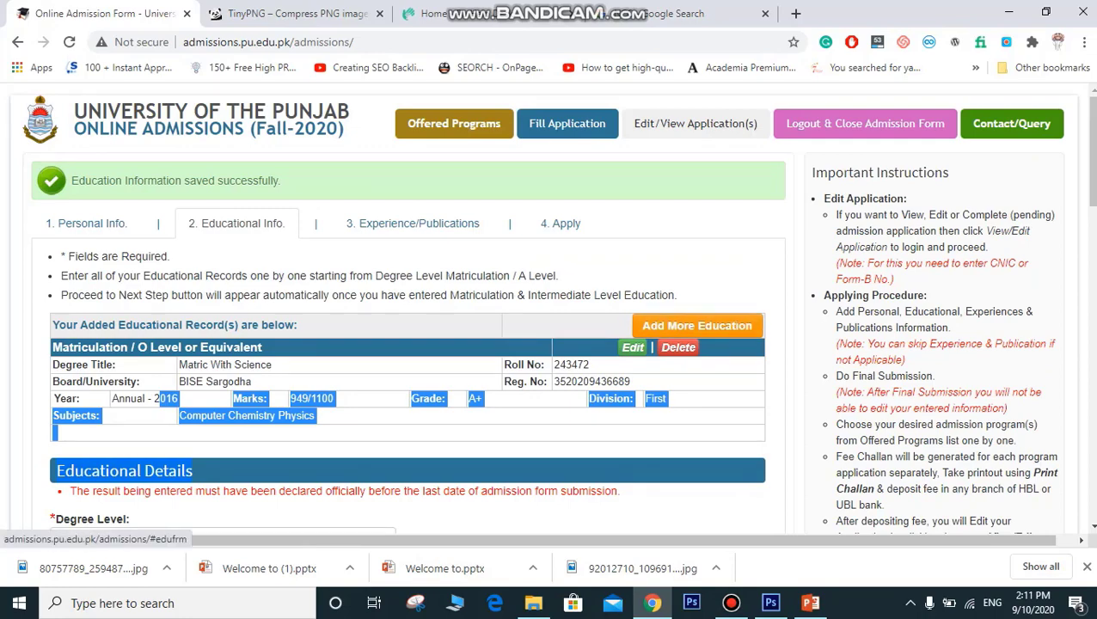
scroll(550, 310, "down", 3)
scroll(257, 258, "down", 3)
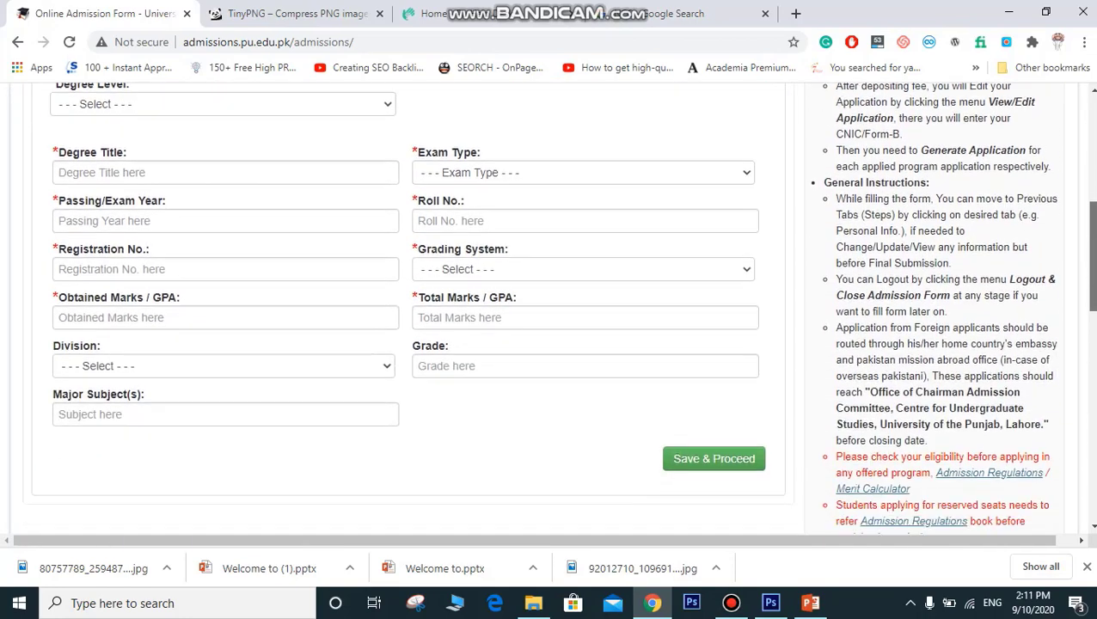
scroll(258, 258, "up", 2)
left_click_drag(186, 147, 516, 192)
left_click(516, 192)
left_click(223, 194)
left_click(208, 229)
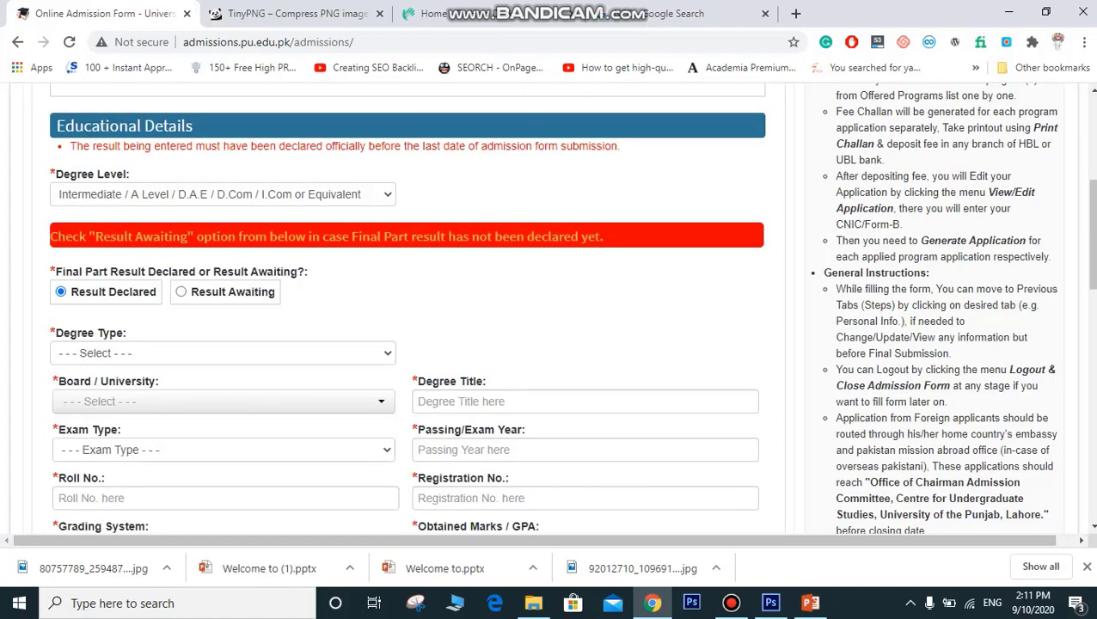
Step: Mark the result as awaiting, with degree type F.Sc and specialization Pre-Engineering
left_click(180, 292)
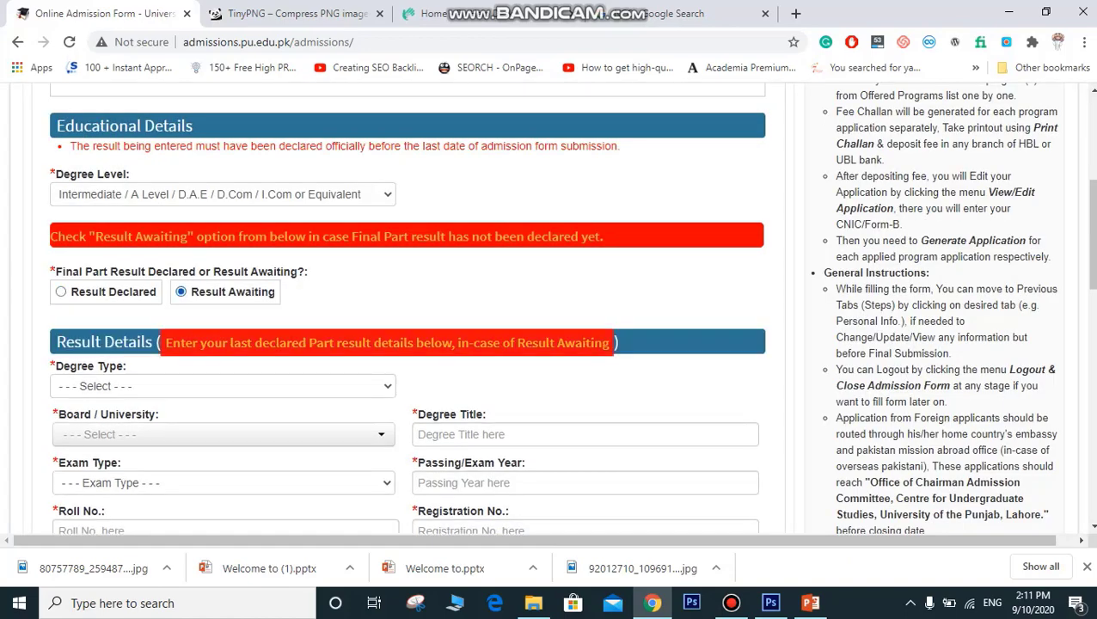
left_click_drag(256, 343, 388, 343)
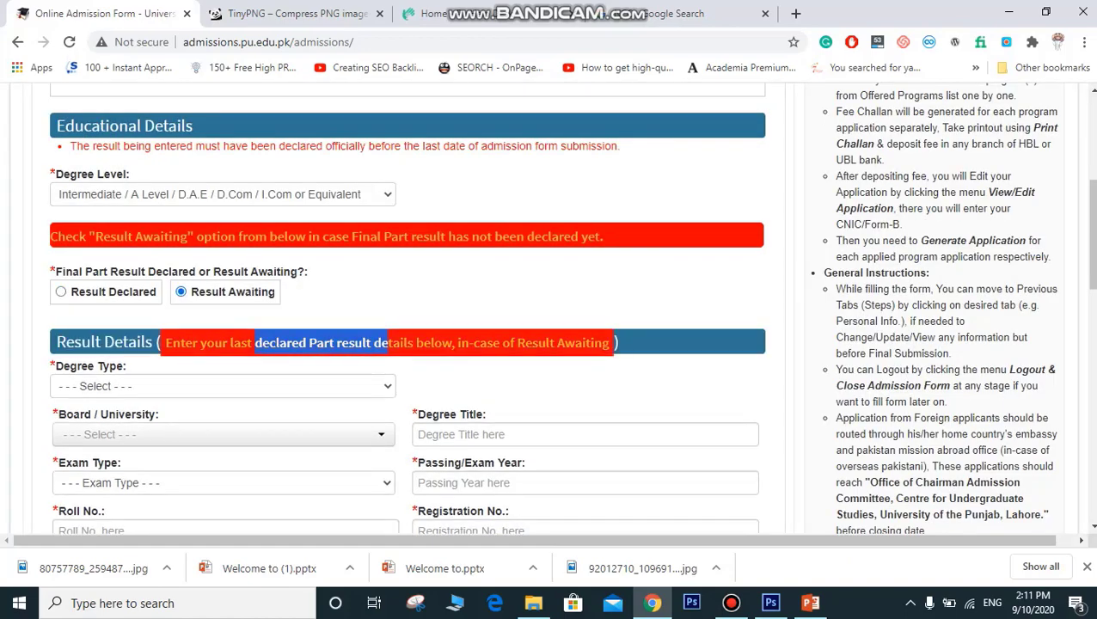
left_click(224, 386)
left_click(172, 419)
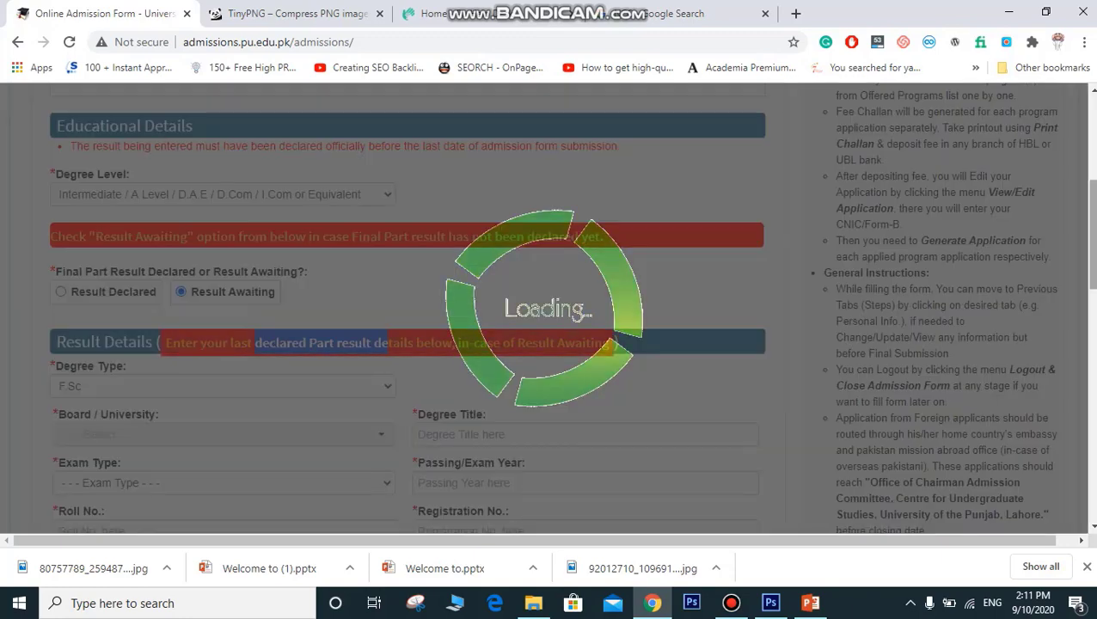
scroll(408, 310, "down", 3)
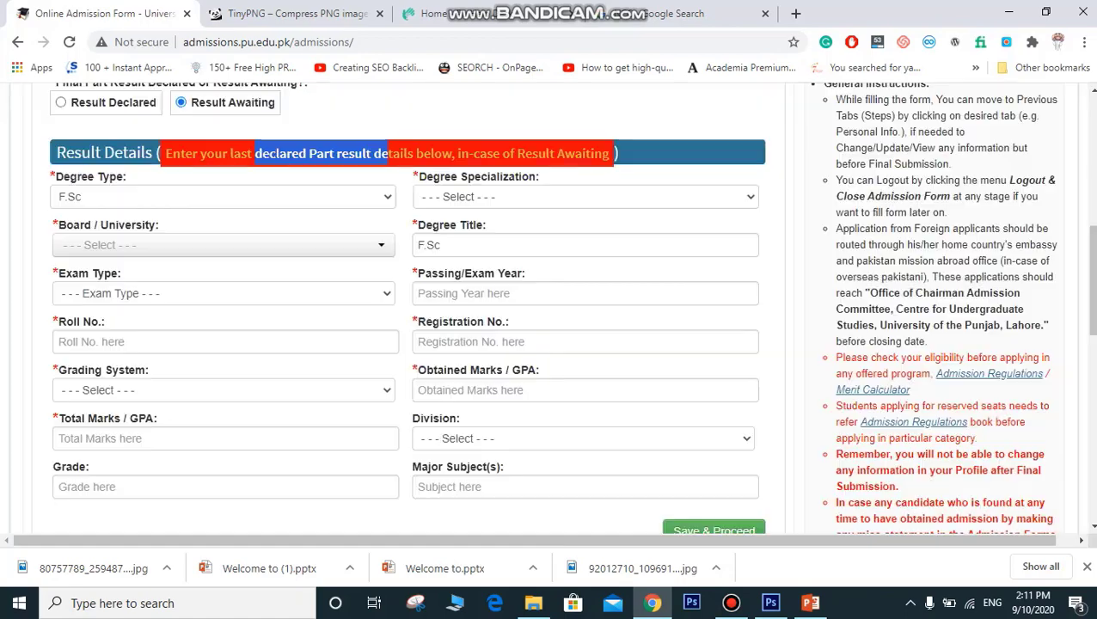
left_click(584, 196)
left_click(456, 229)
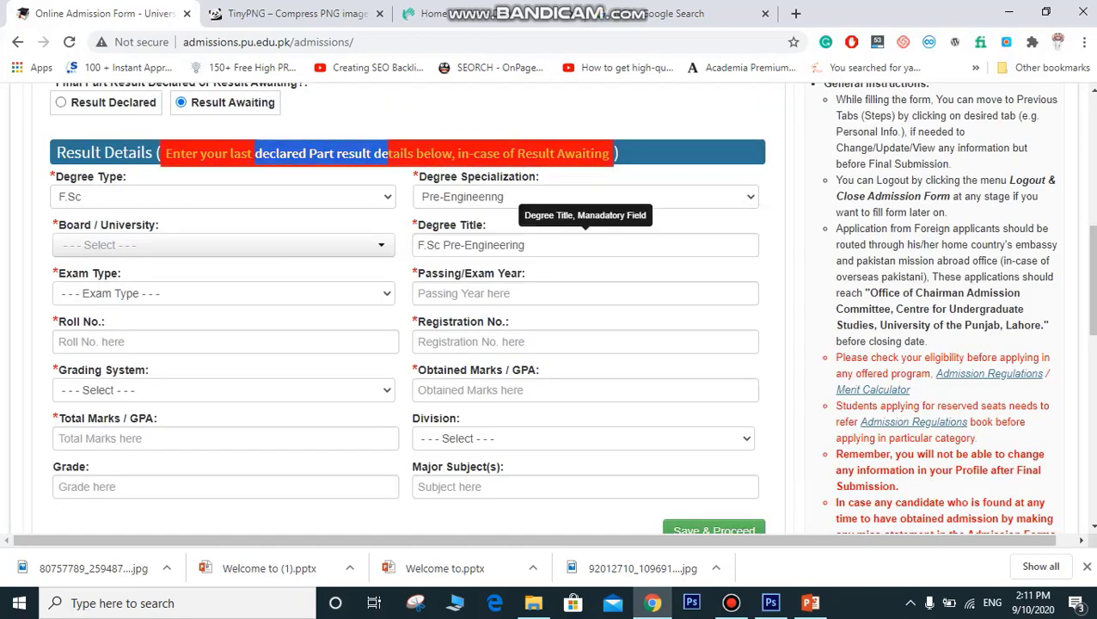
Step: Set board BISE Sargodha, exam type Annual and passing year 2018
left_click(224, 245)
type("bise")
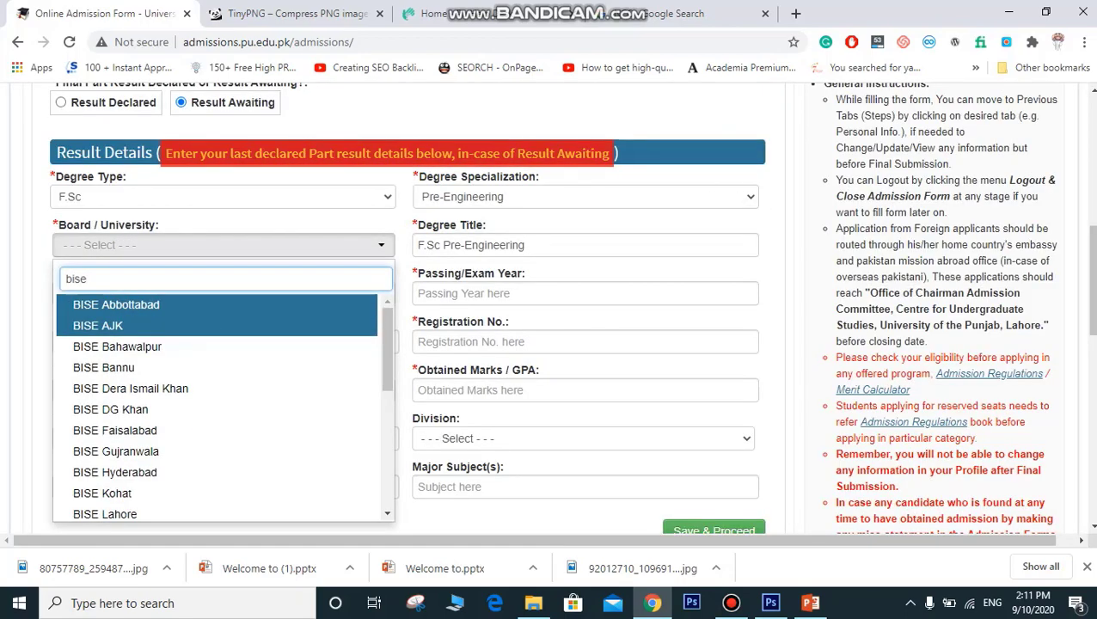
type(" sarg")
key("Return")
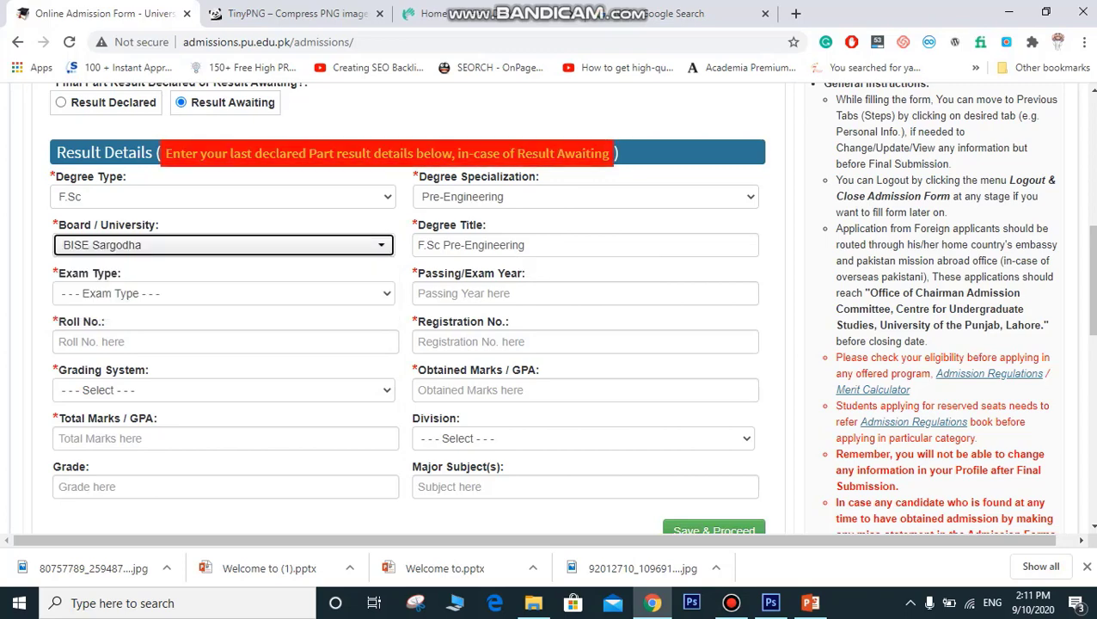
left_click(223, 294)
left_click(129, 342)
left_click(223, 293)
left_click(129, 327)
key("Tab")
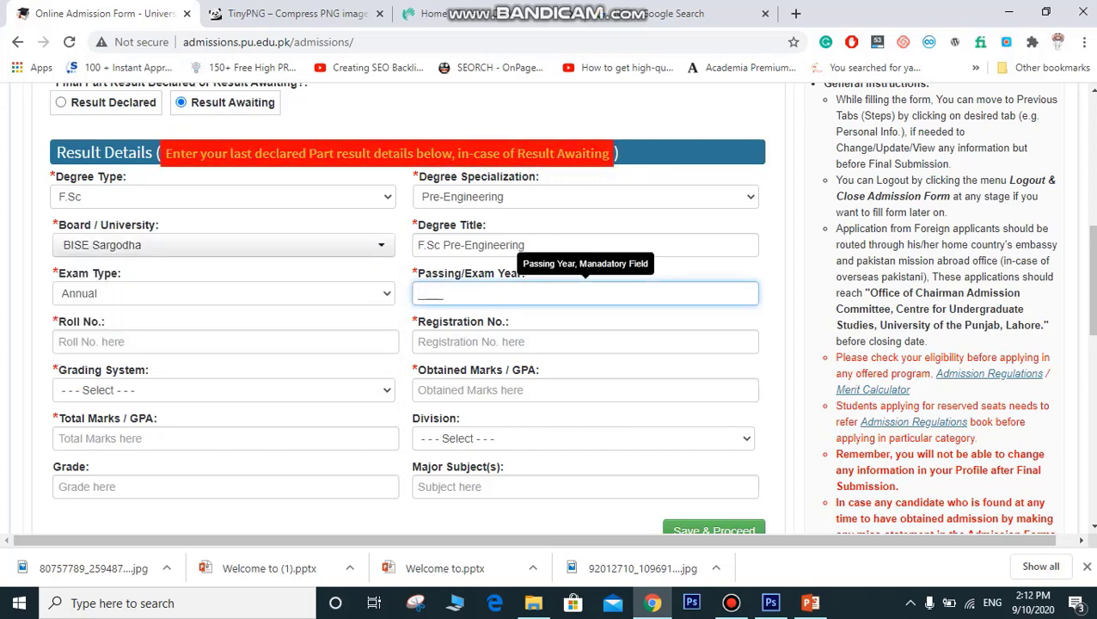
type("2018")
Step: Accept the suggested roll and registration numbers and set grading to Marks
key("Tab")
key("Down")
key("Return")
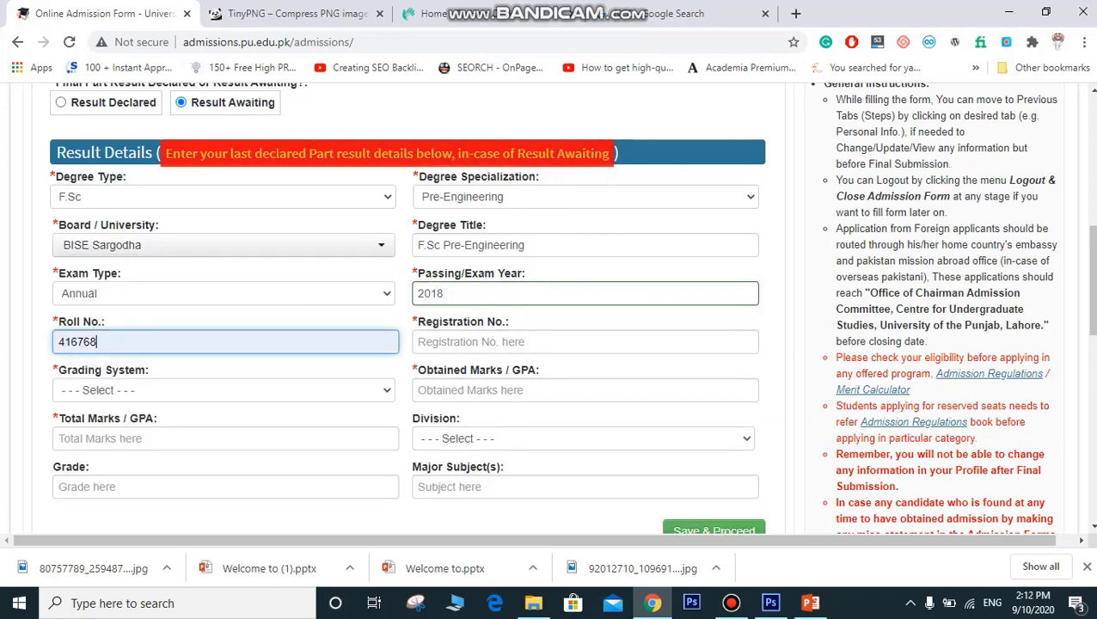
key("Tab")
key("Down")
key("Return")
Step: Enter 949 obtained out of 1100 total marks and save the intermediate record
key("Tab")
key("Tab")
type("34342")
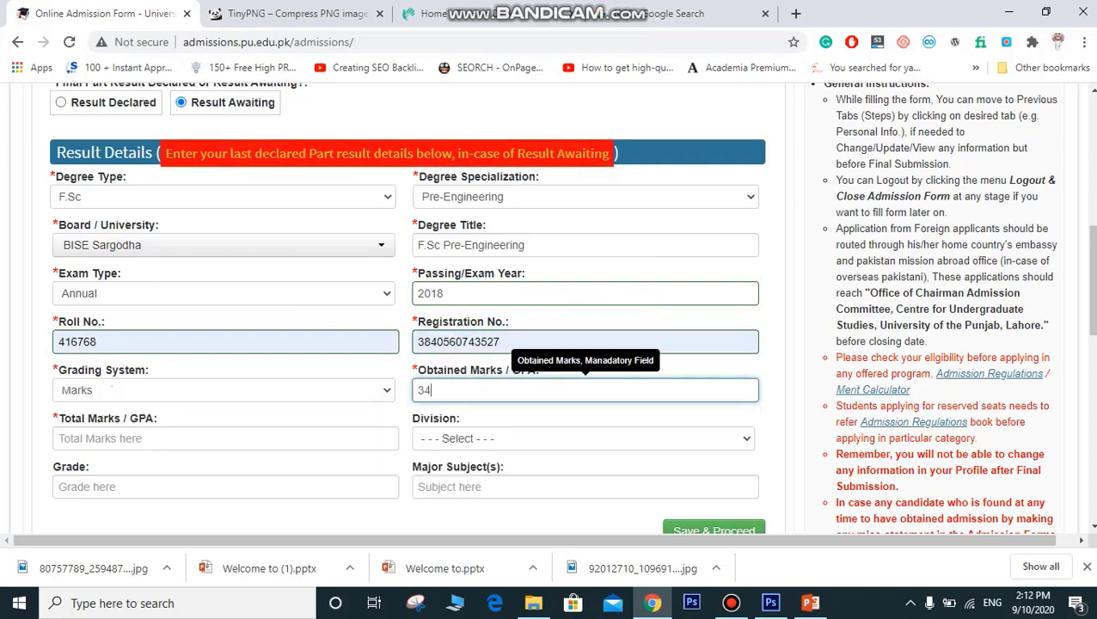
key("BackSpace")
key("BackSpace")
key("BackSpace")
type("3")
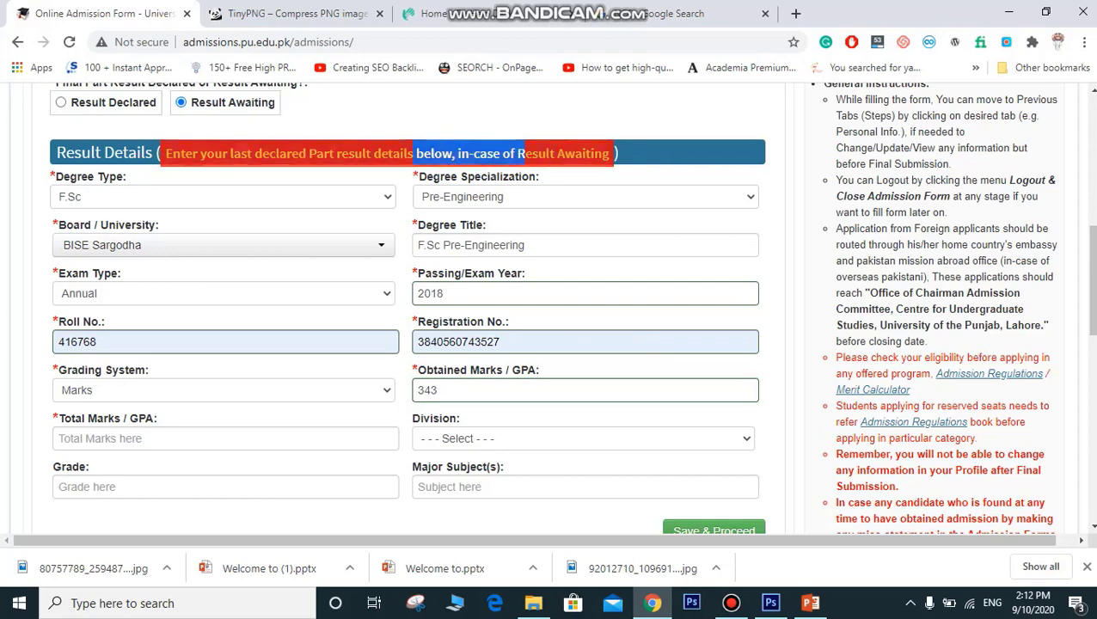
key("Return")
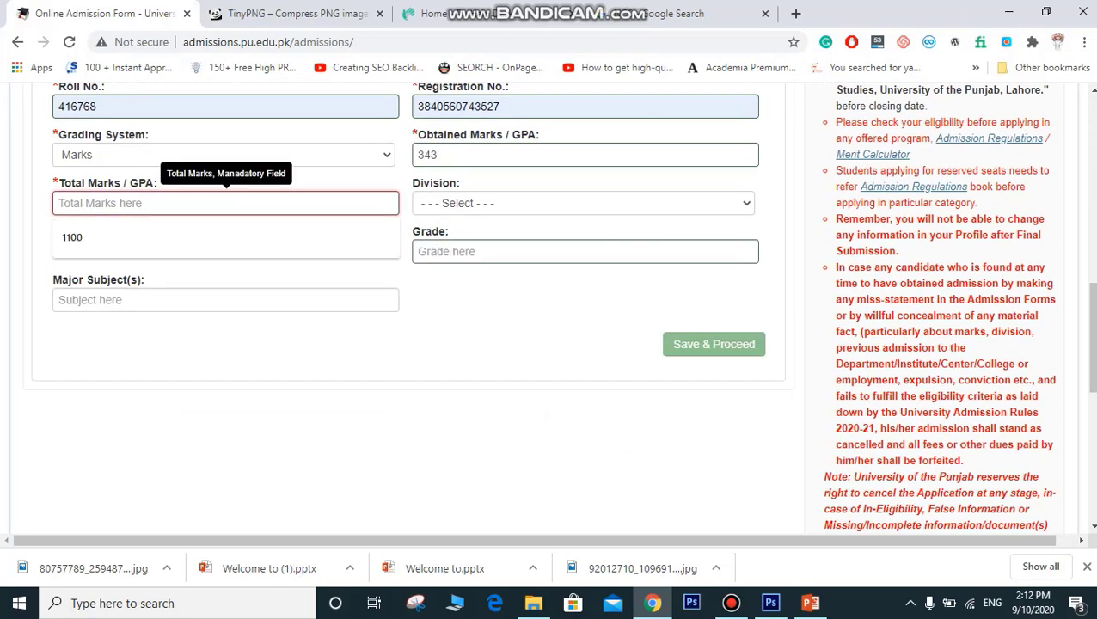
type("1100")
key("shift+Tab")
type("949")
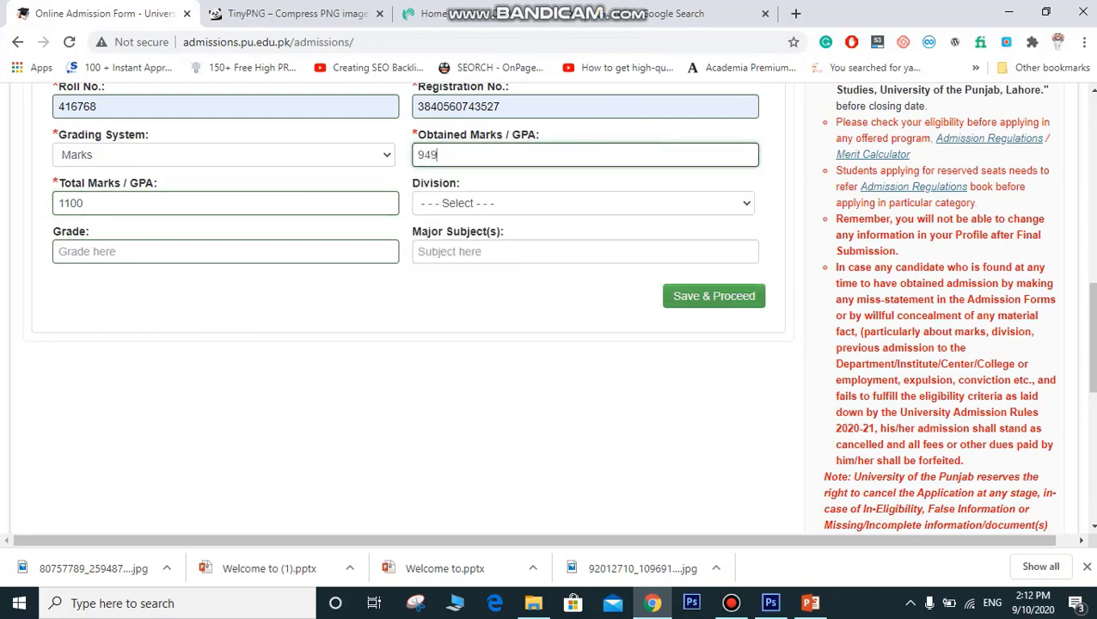
key("Return")
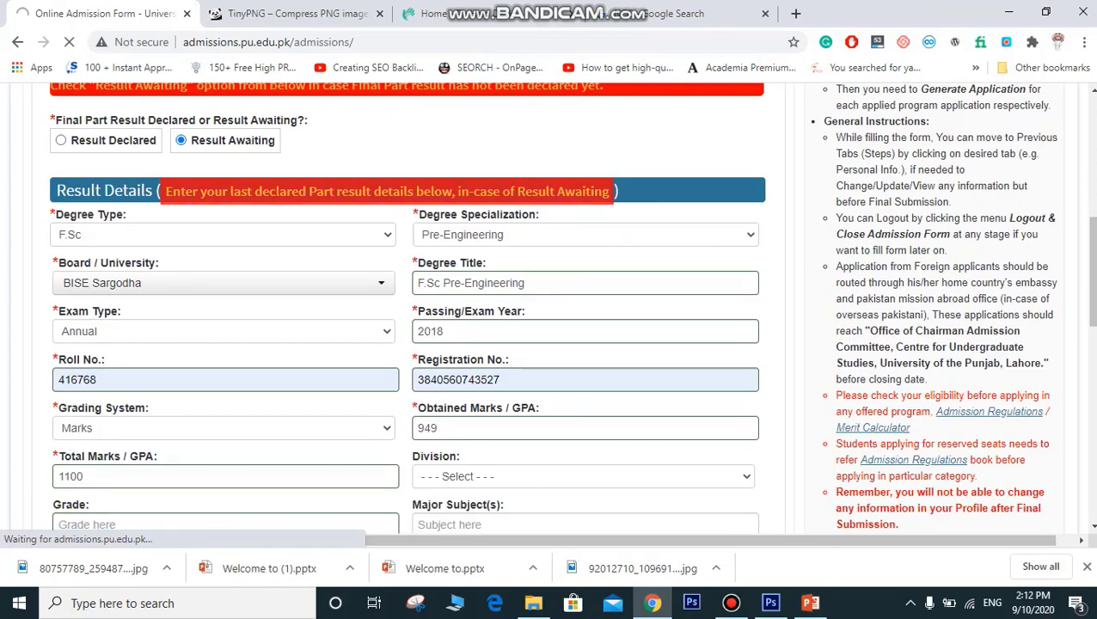
Step: Skip the job experience section, confirming that no experience is added
left_click(296, 14)
left_click(105, 13)
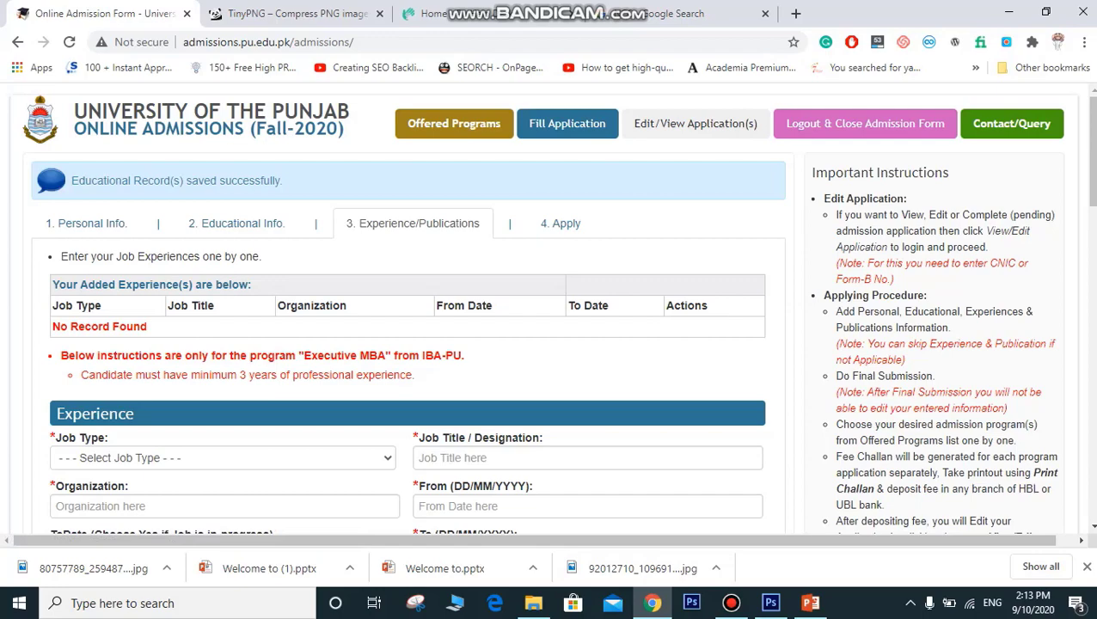
scroll(559, 308, "down", 4)
scroll(559, 307, "up", 2)
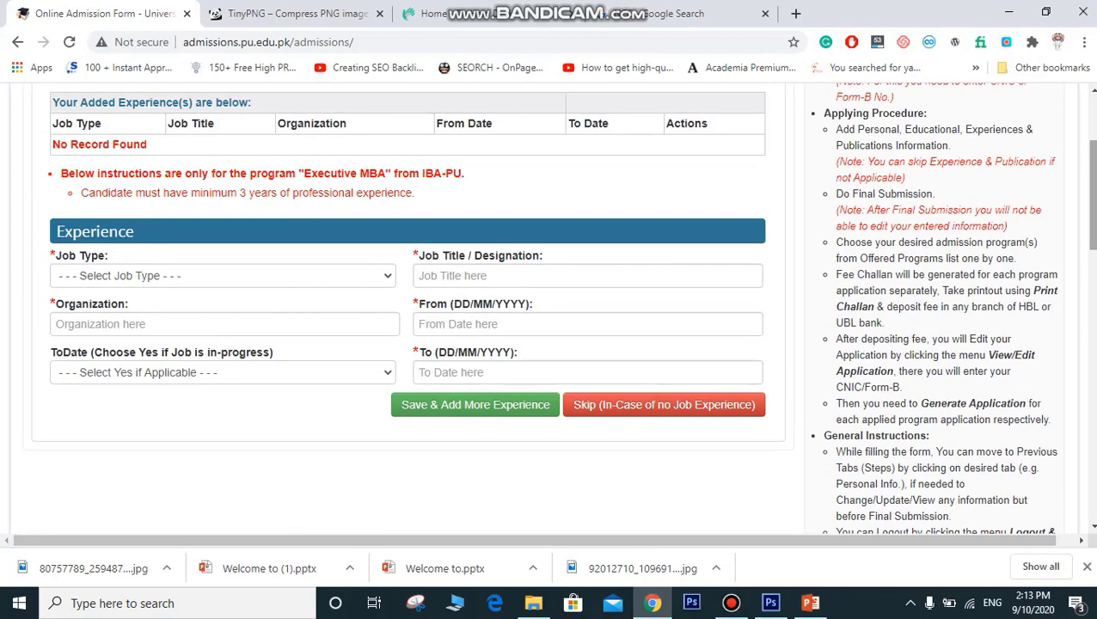
left_click(664, 404)
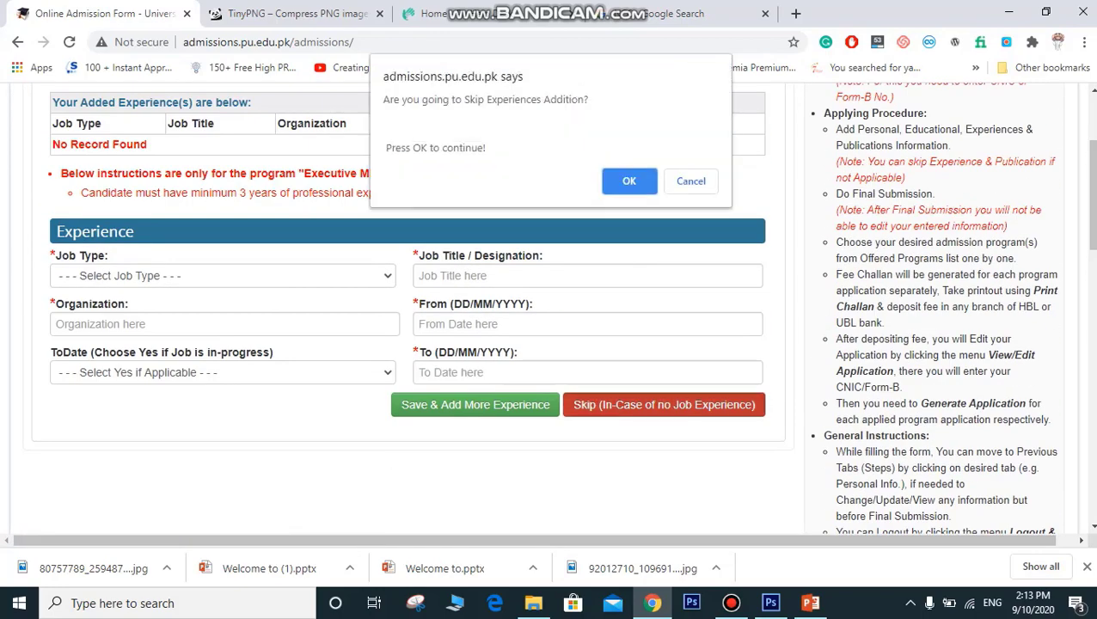
key("Return")
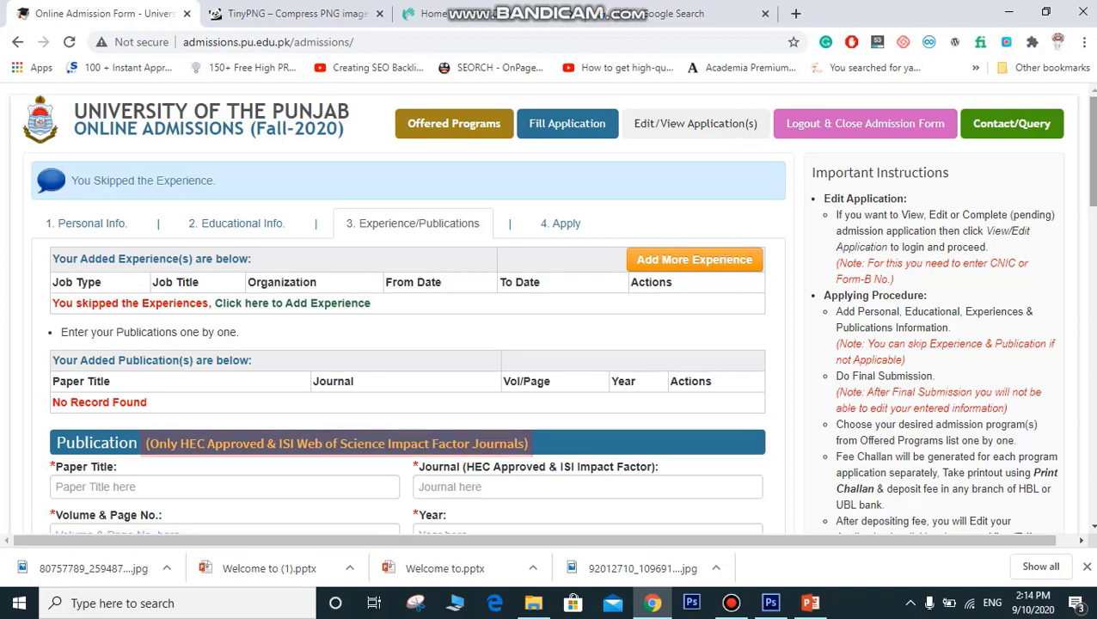
Step: Skip publications, then confirm moving on to the Apply step
scroll(551, 310, "down", 6)
scroll(550, 310, "up", 3)
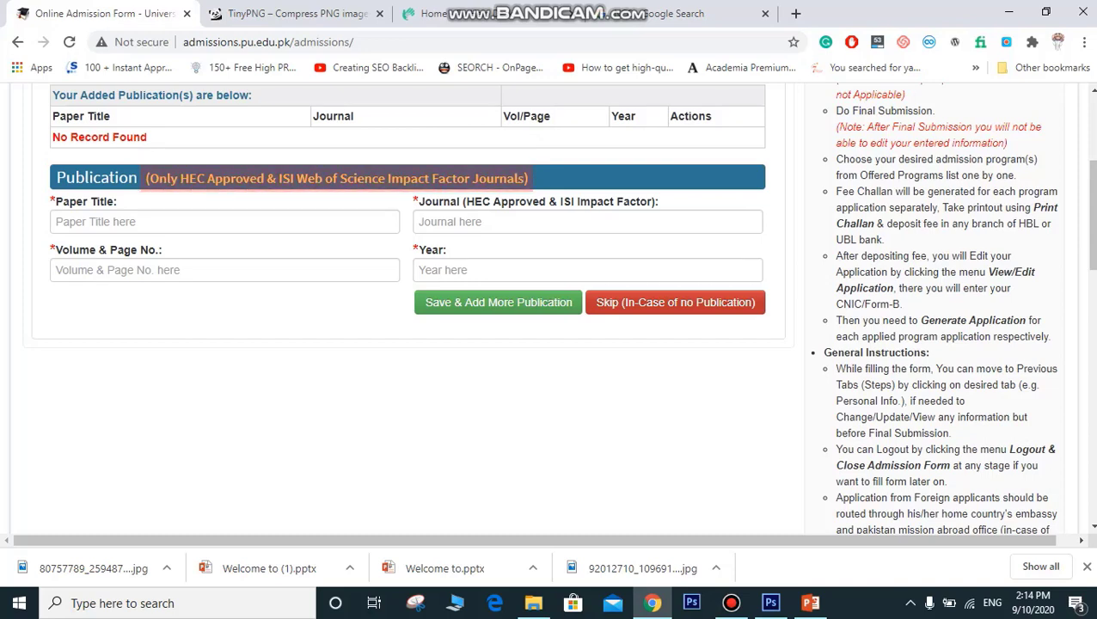
left_click(675, 302)
left_click(630, 179)
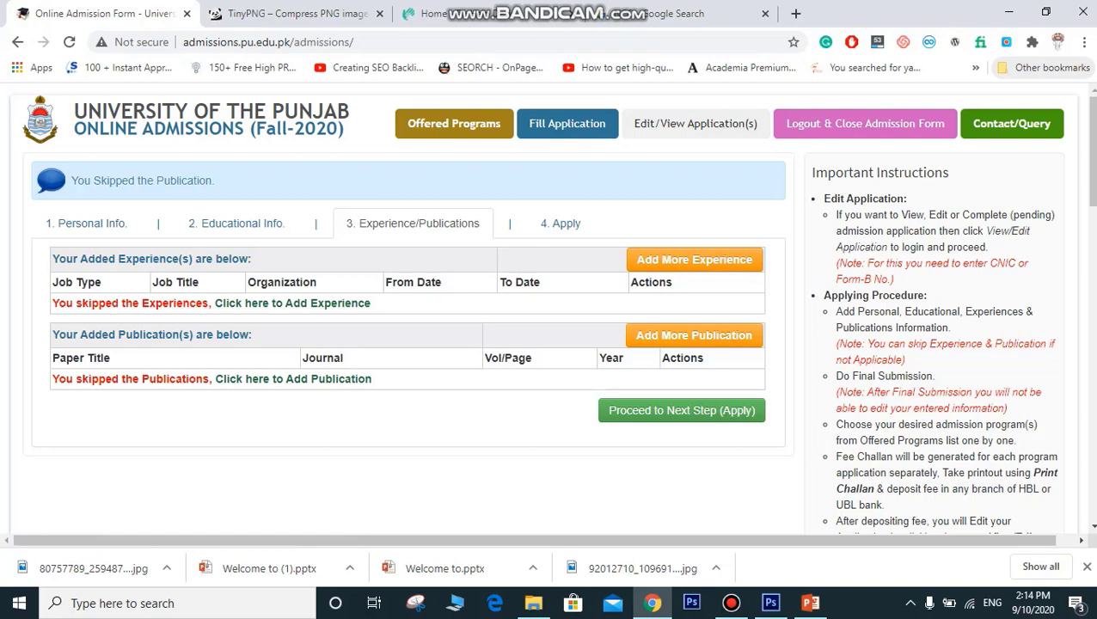
left_click(681, 410)
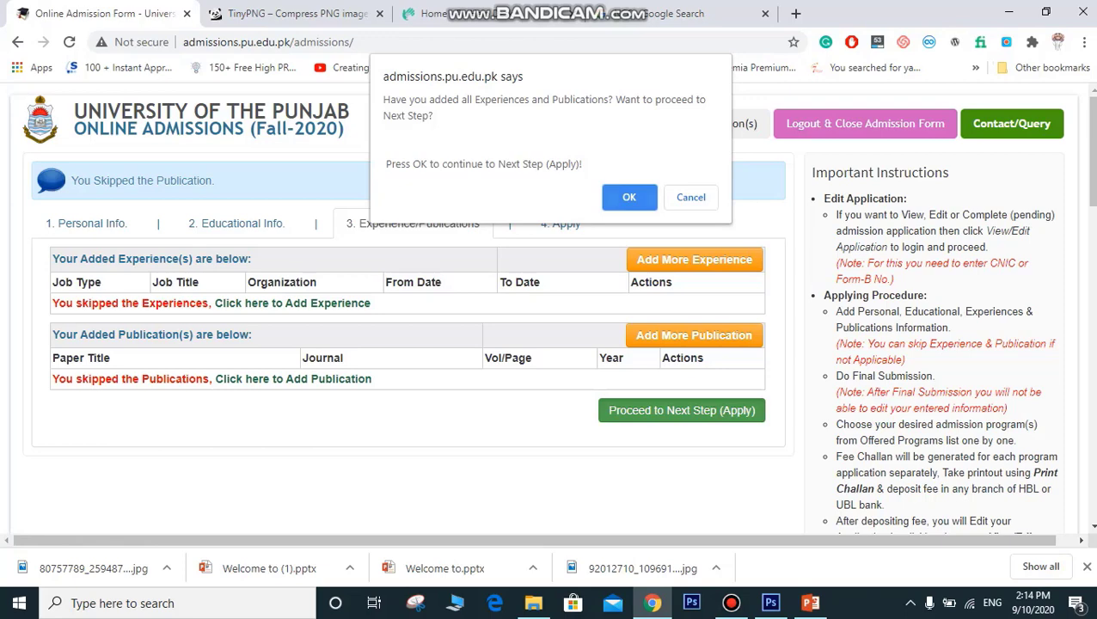
key("Return")
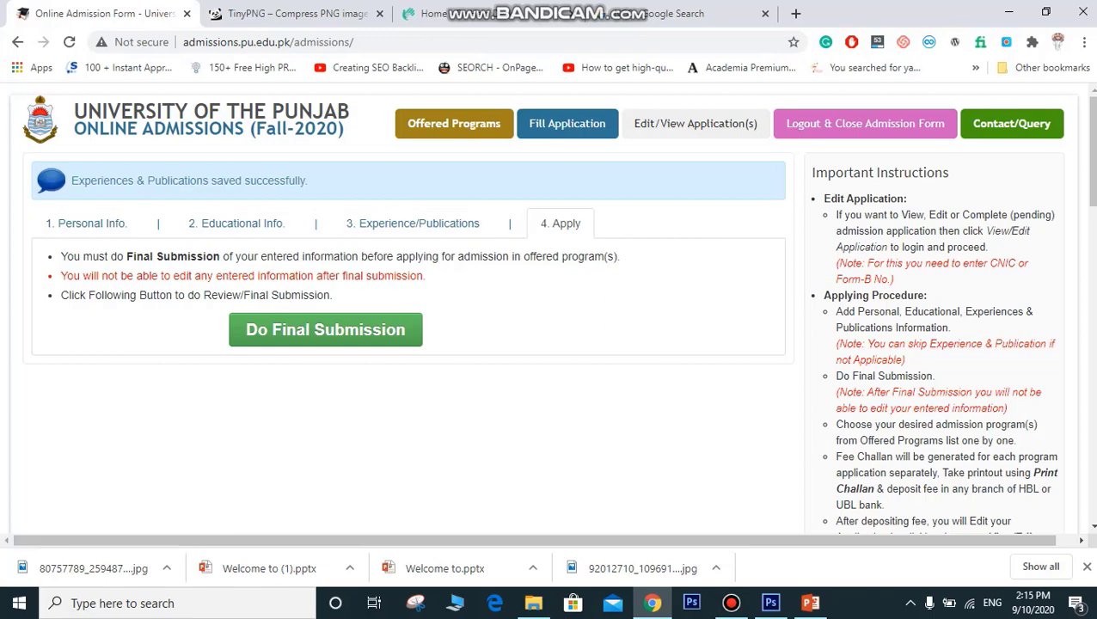
Step: Open the final-submission review, agree to the declaration, and submit the information as final
left_click(324, 329)
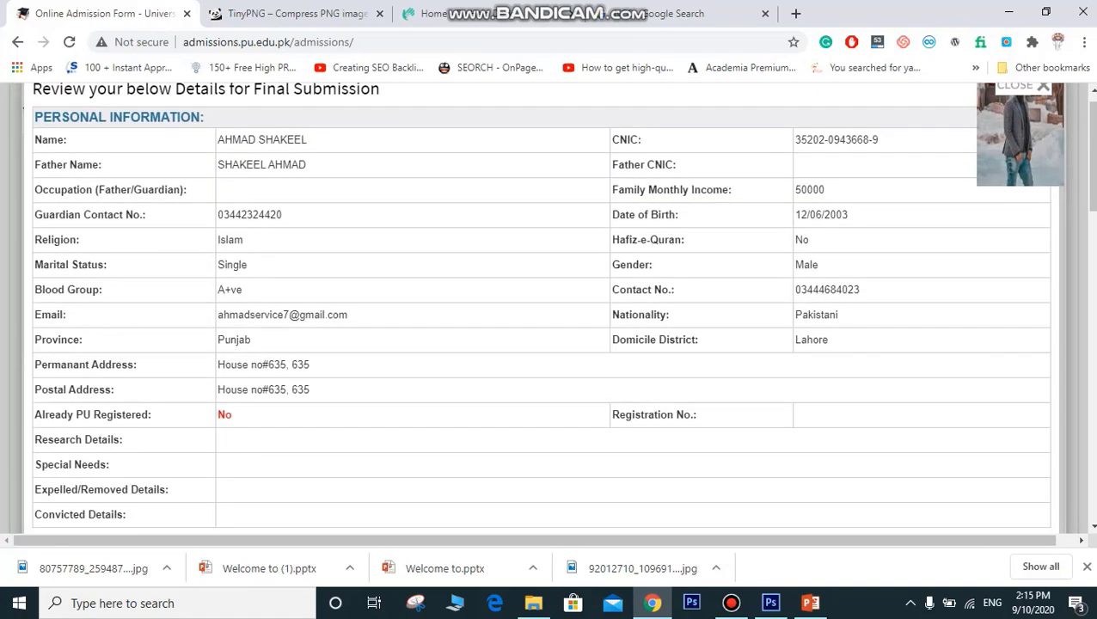
scroll(542, 310, "down", 15)
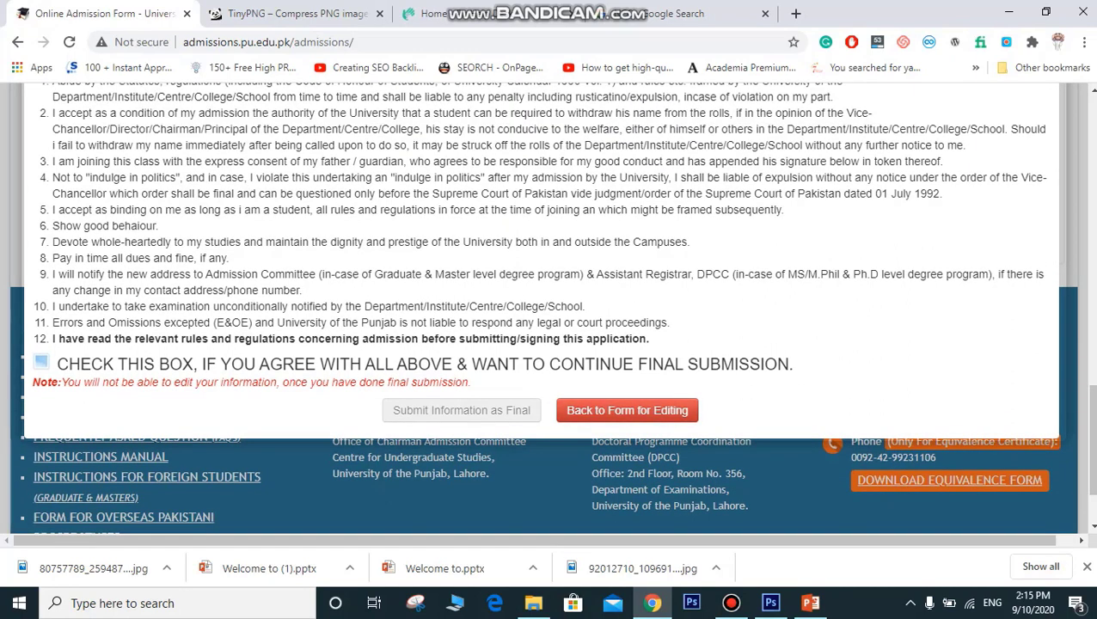
left_click(40, 362)
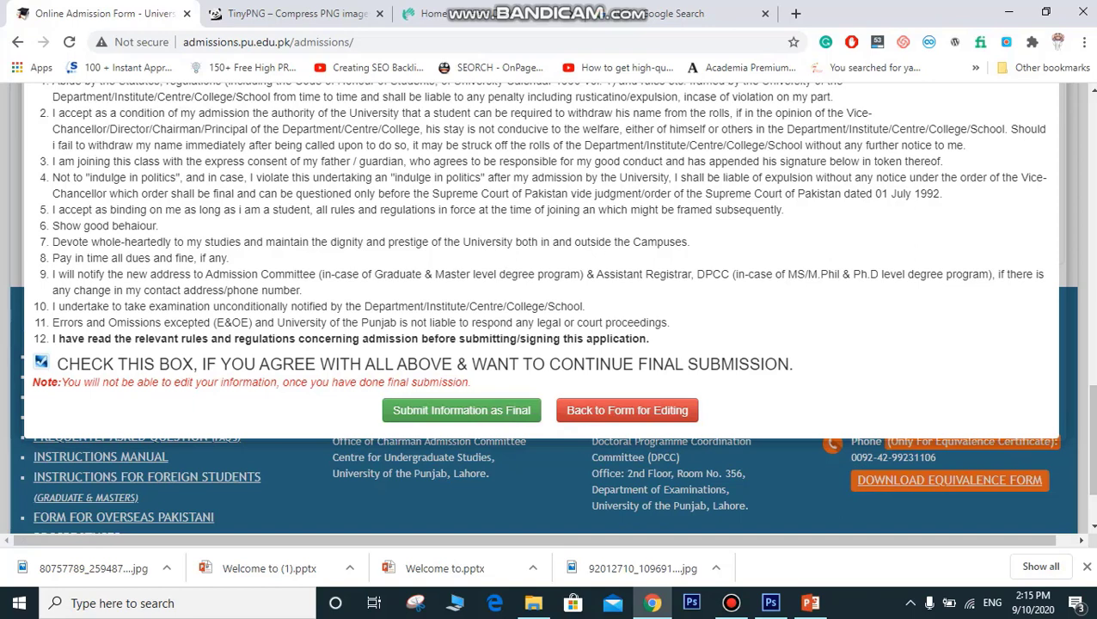
left_click(460, 410)
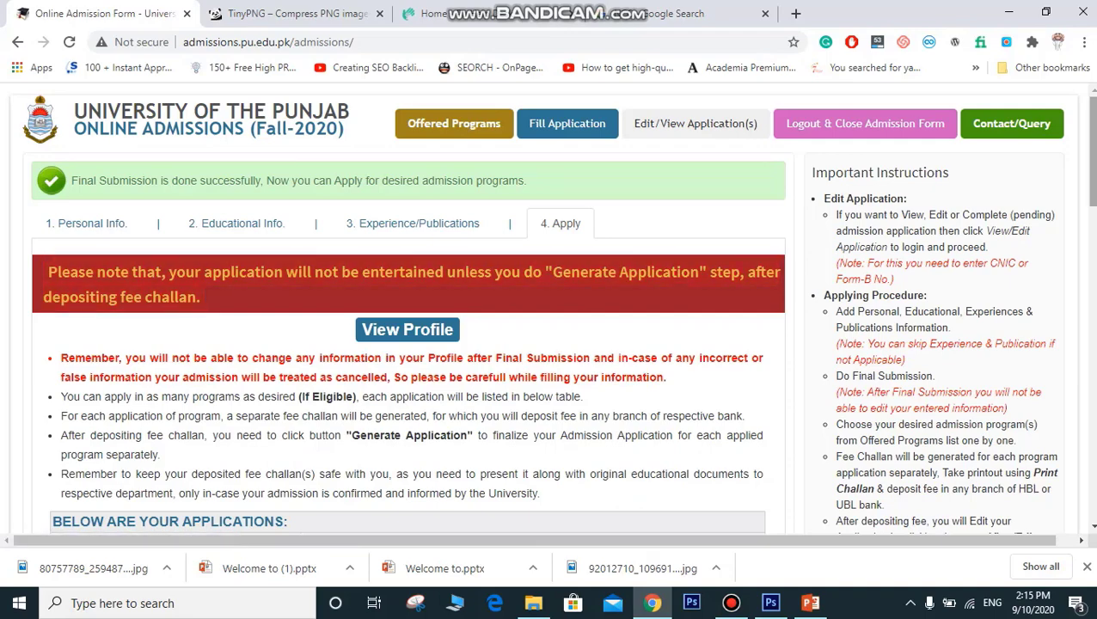
Step: Select Graduate as the Degree Level, which shows the existing BS Software Engineering enrollment notice
scroll(407, 330, "down", 4)
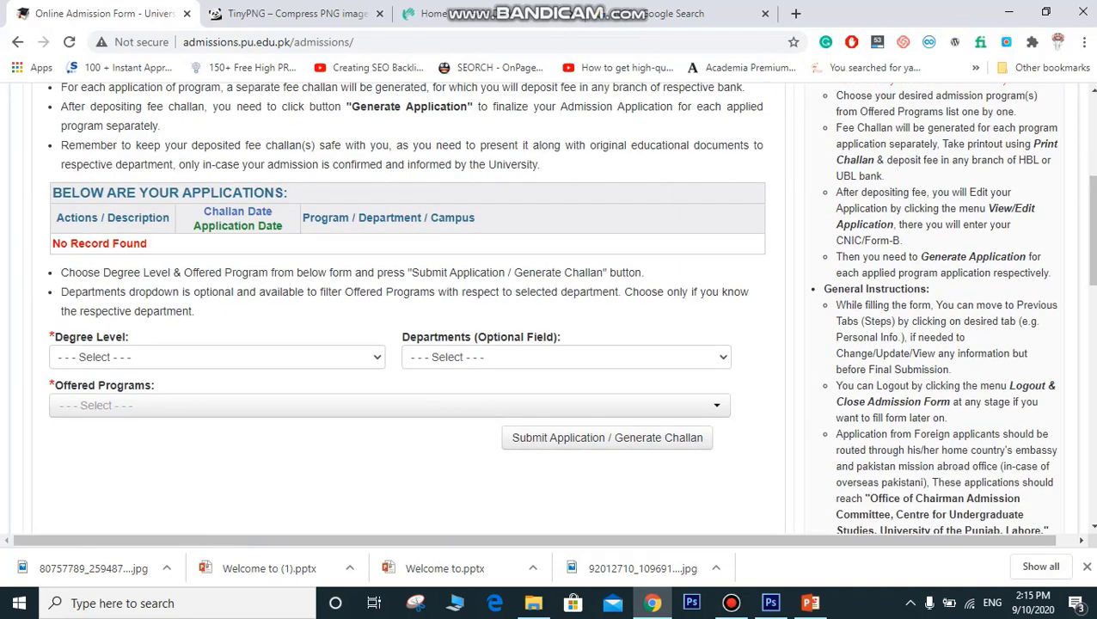
left_click(216, 358)
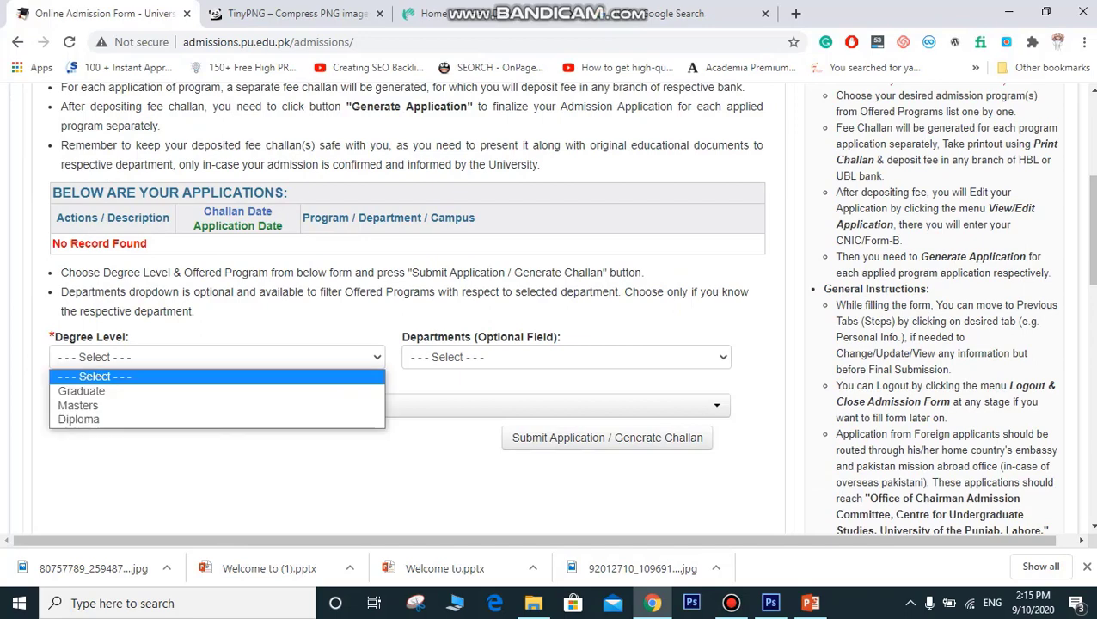
left_click(217, 391)
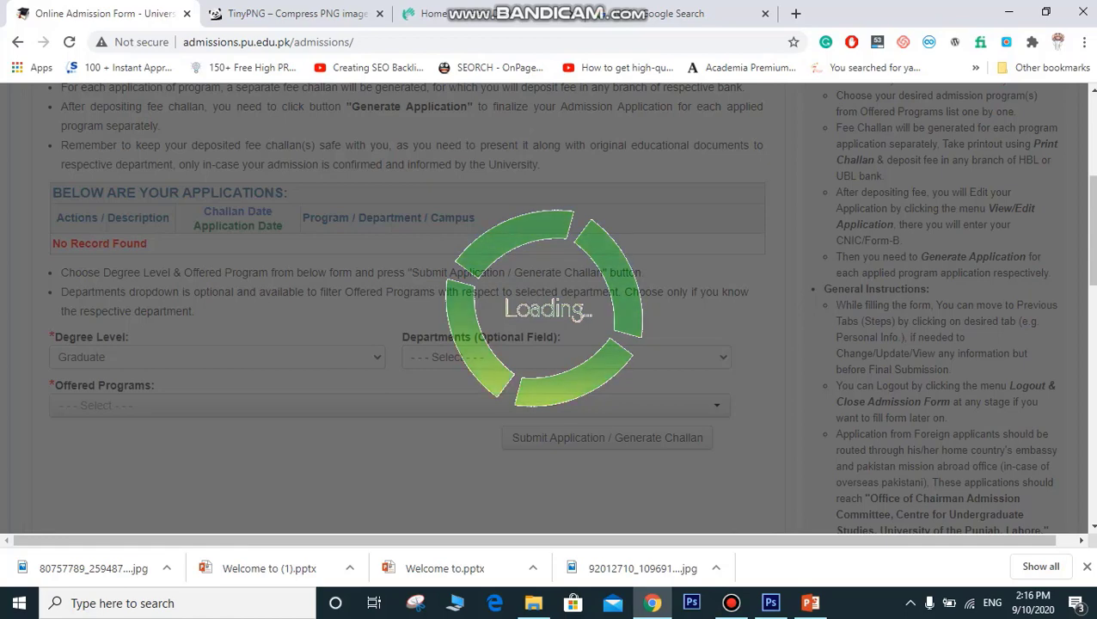
scroll(550, 309, "down", 1)
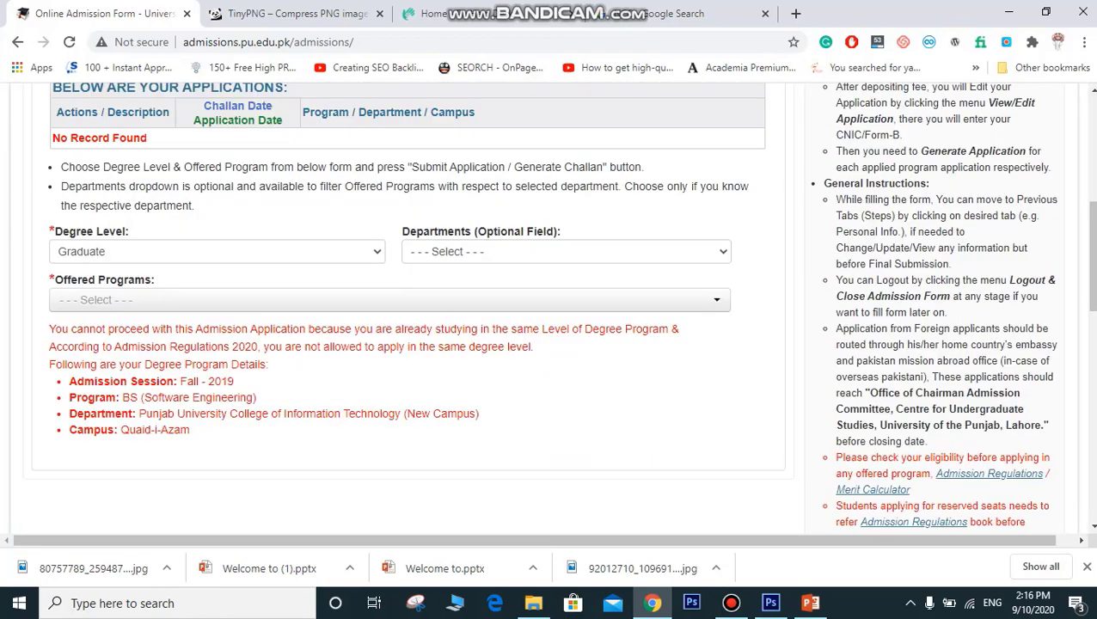
left_click_drag(100, 346, 359, 328)
scroll(359, 328, "up", 1)
scroll(359, 328, "up", 4)
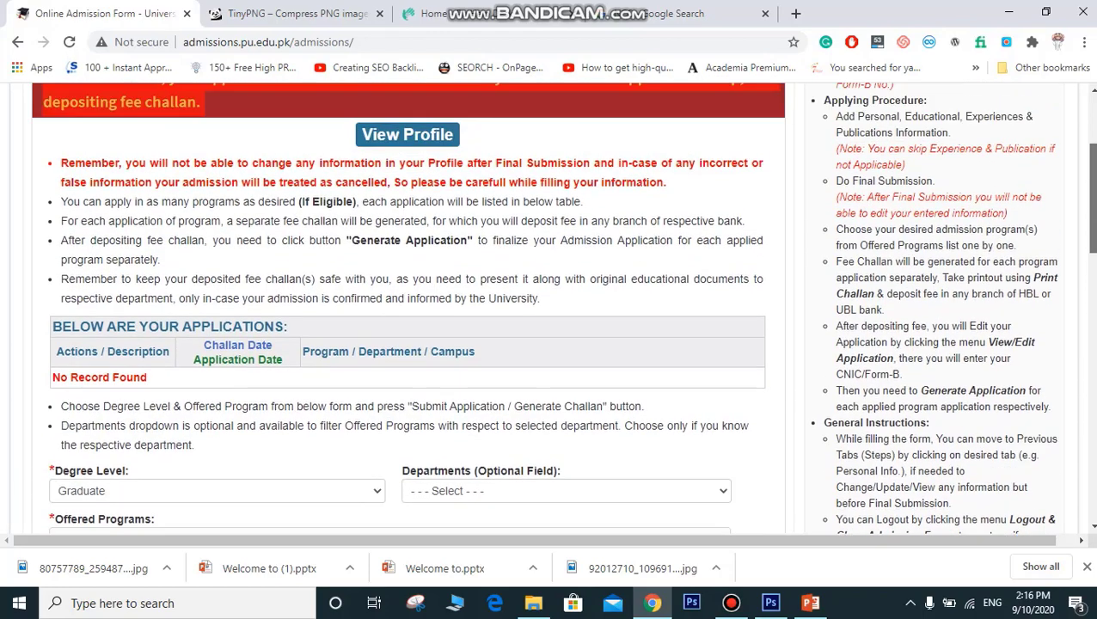
scroll(360, 328, "down", 6)
left_click(359, 328)
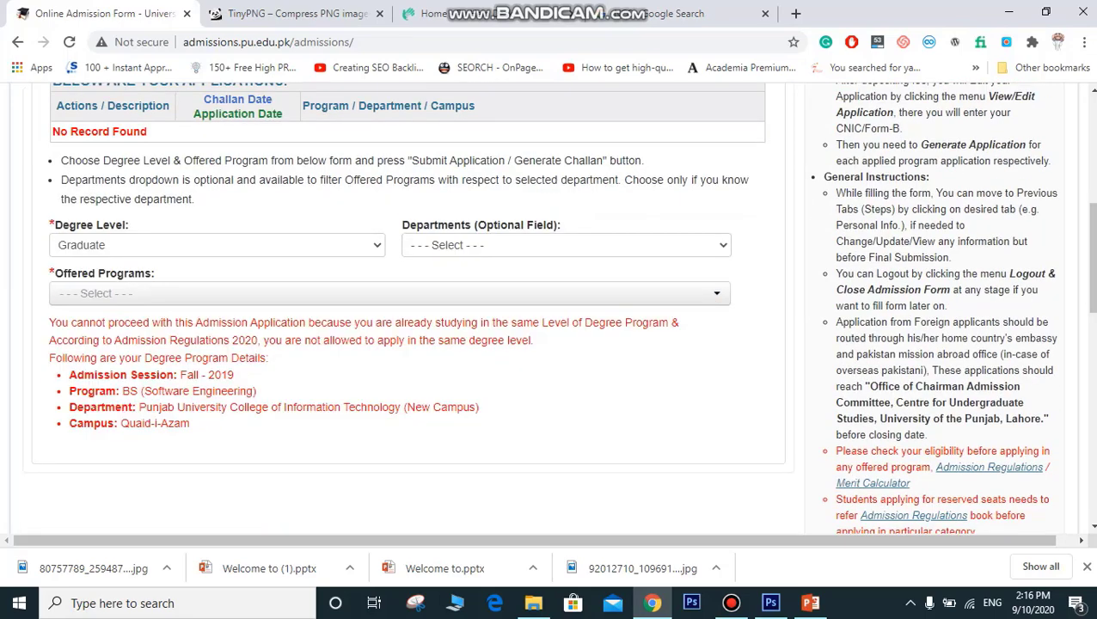
left_click_drag(191, 423, 145, 358)
left_click(144, 359)
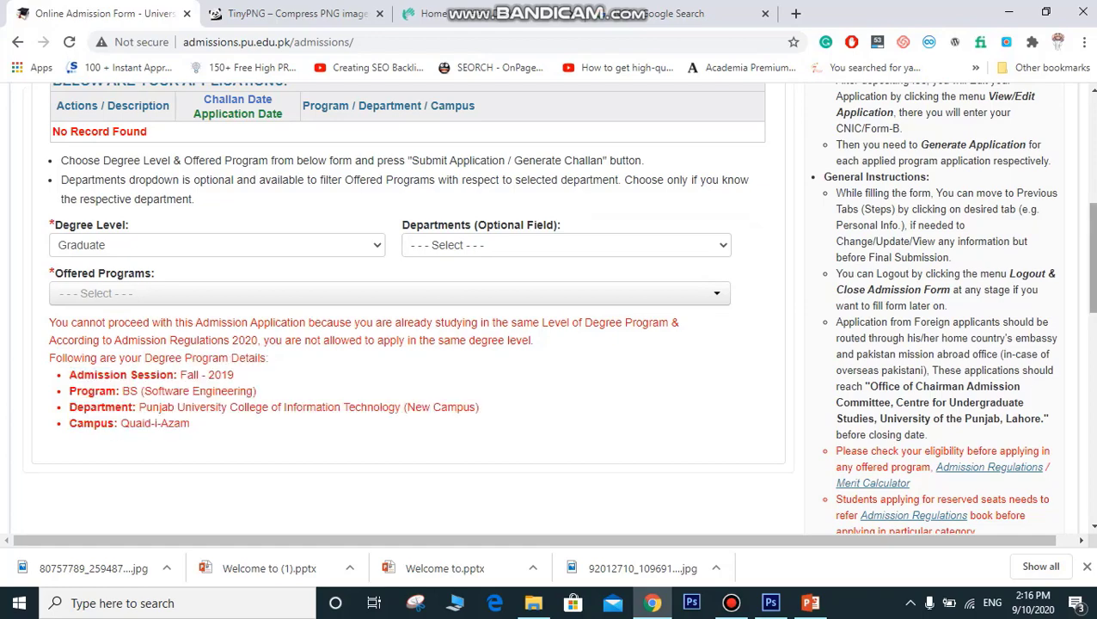
scroll(408, 308, "up", 4)
scroll(408, 307, "up", 2)
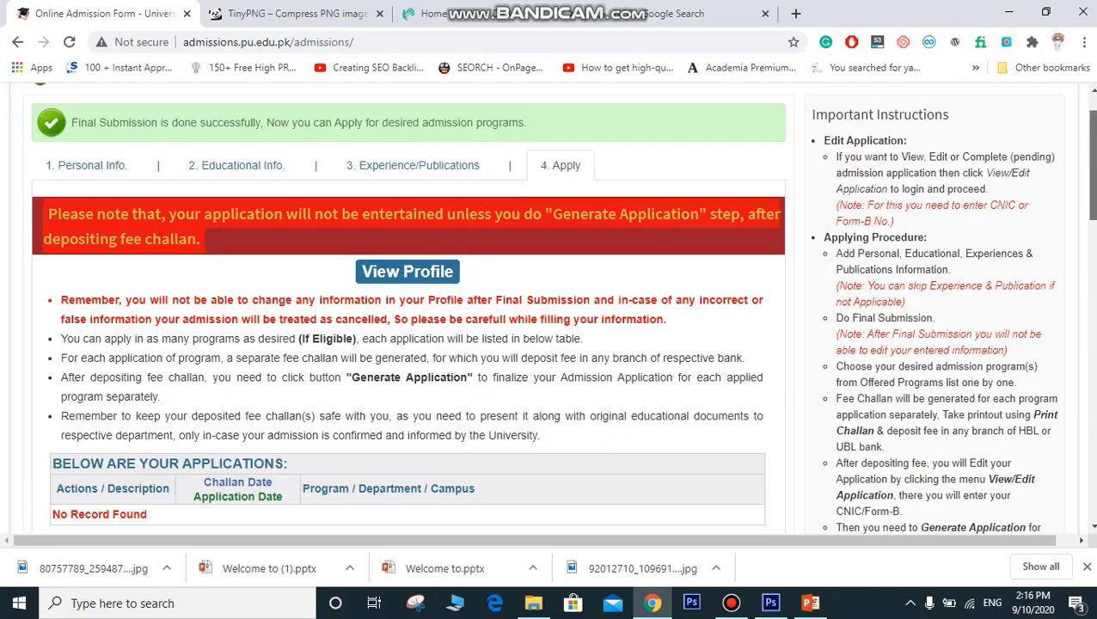
scroll(409, 308, "down", 1)
scroll(409, 308, "down", 4)
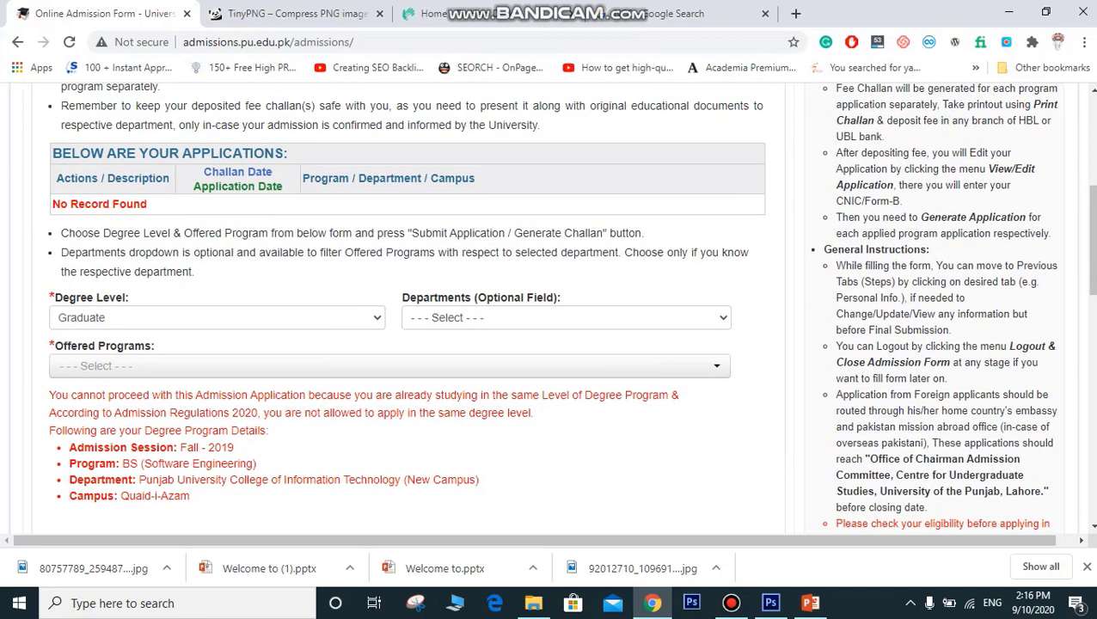
scroll(408, 308, "down", 5)
scroll(409, 308, "up", 10)
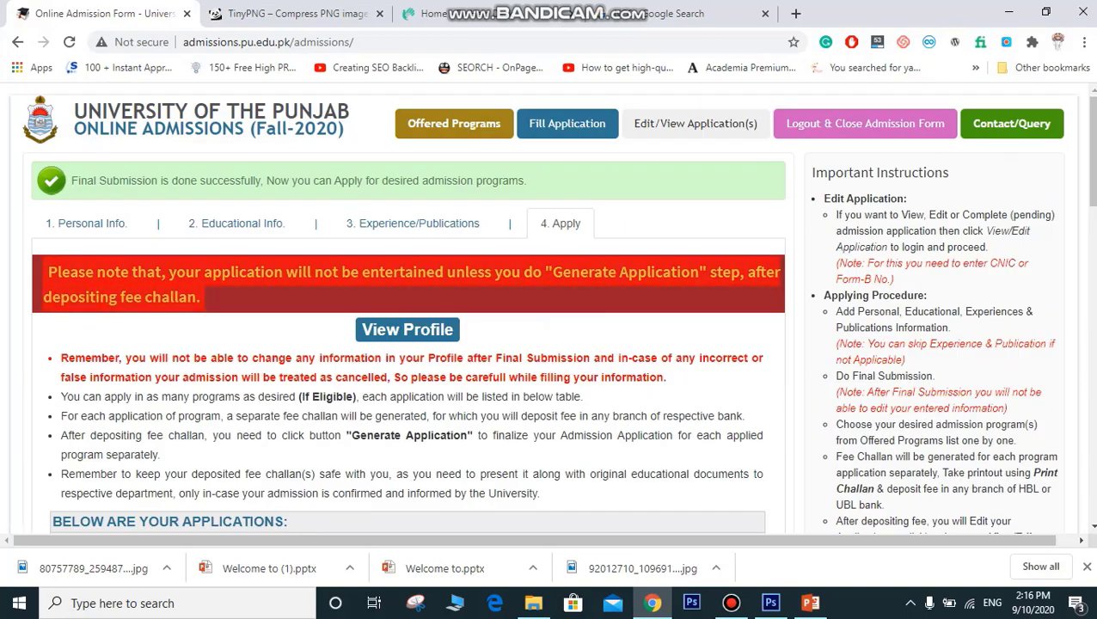
scroll(408, 308, "down", 8)
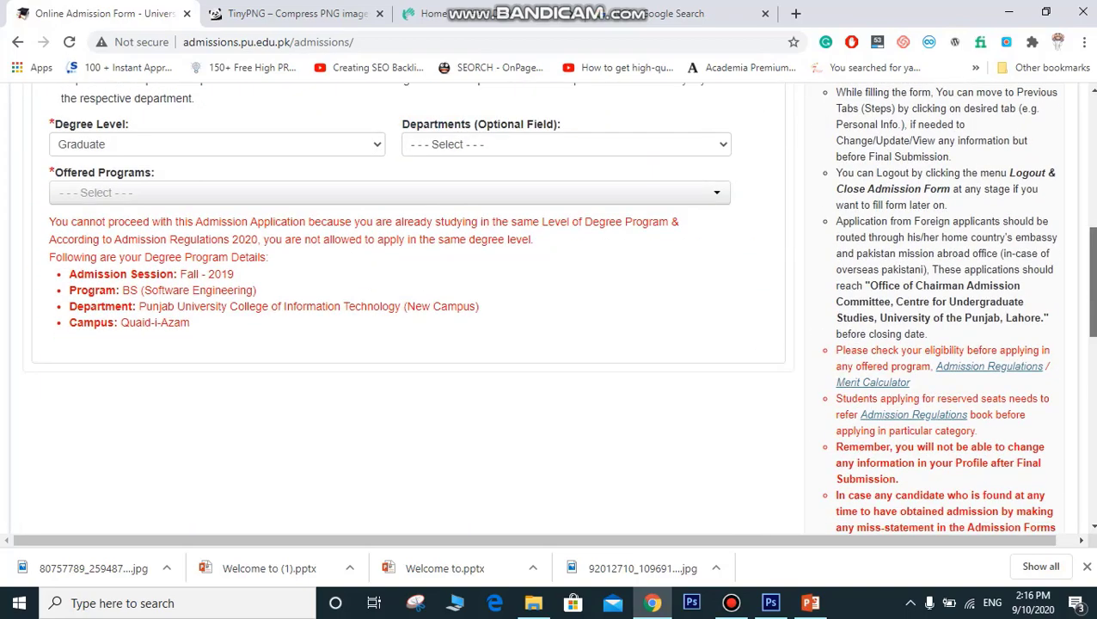
scroll(408, 308, "up", 10)
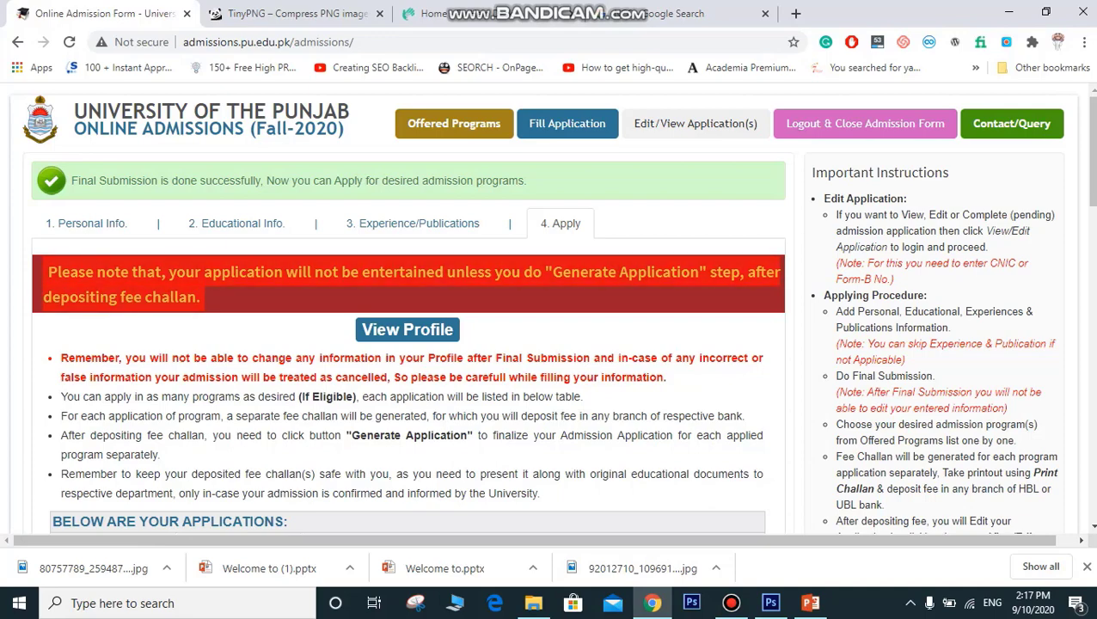
scroll(408, 309, "down", 5)
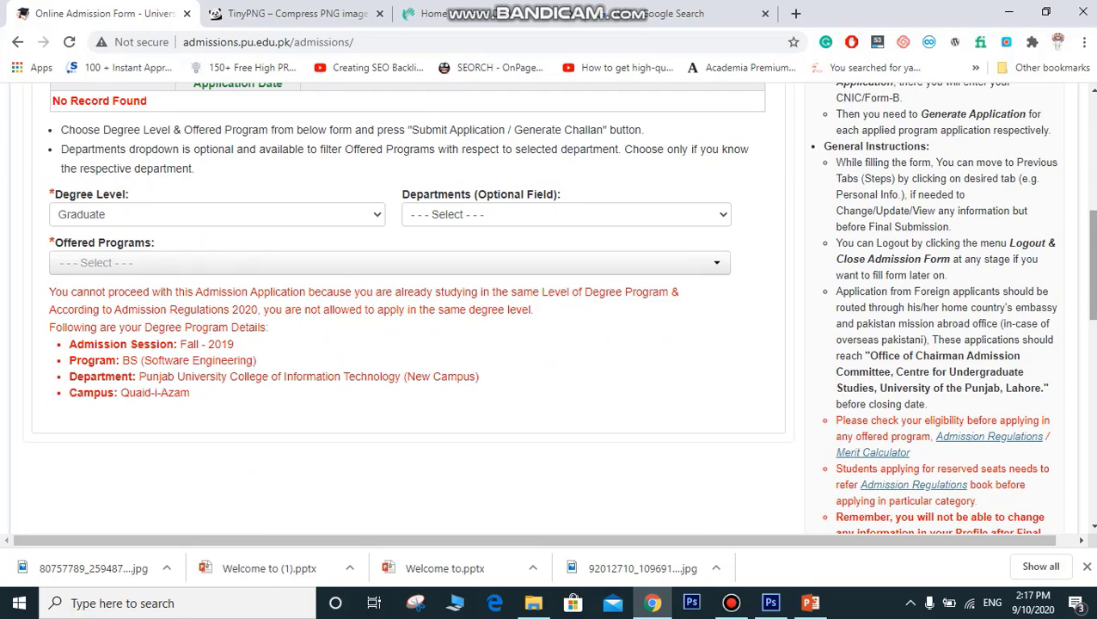
scroll(409, 310, "down", 2)
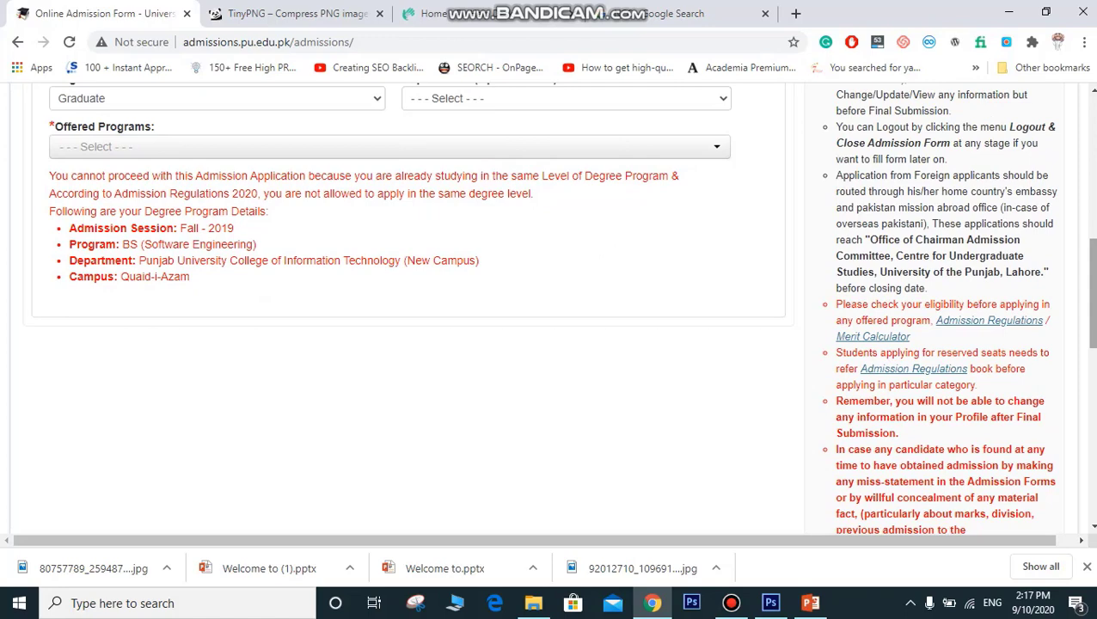